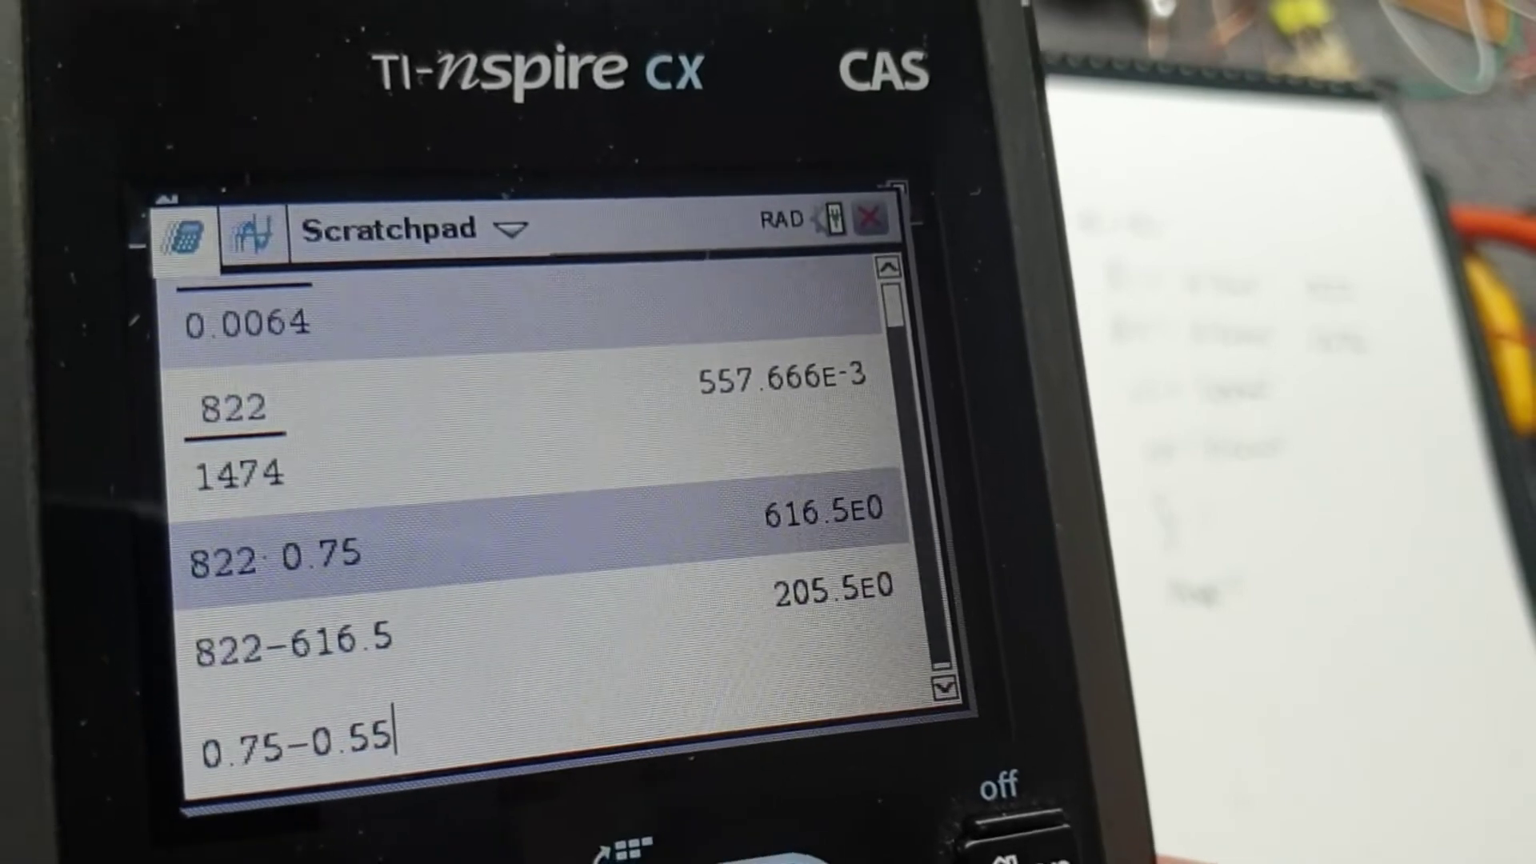
{"action": "key", "text": "ctrl"}
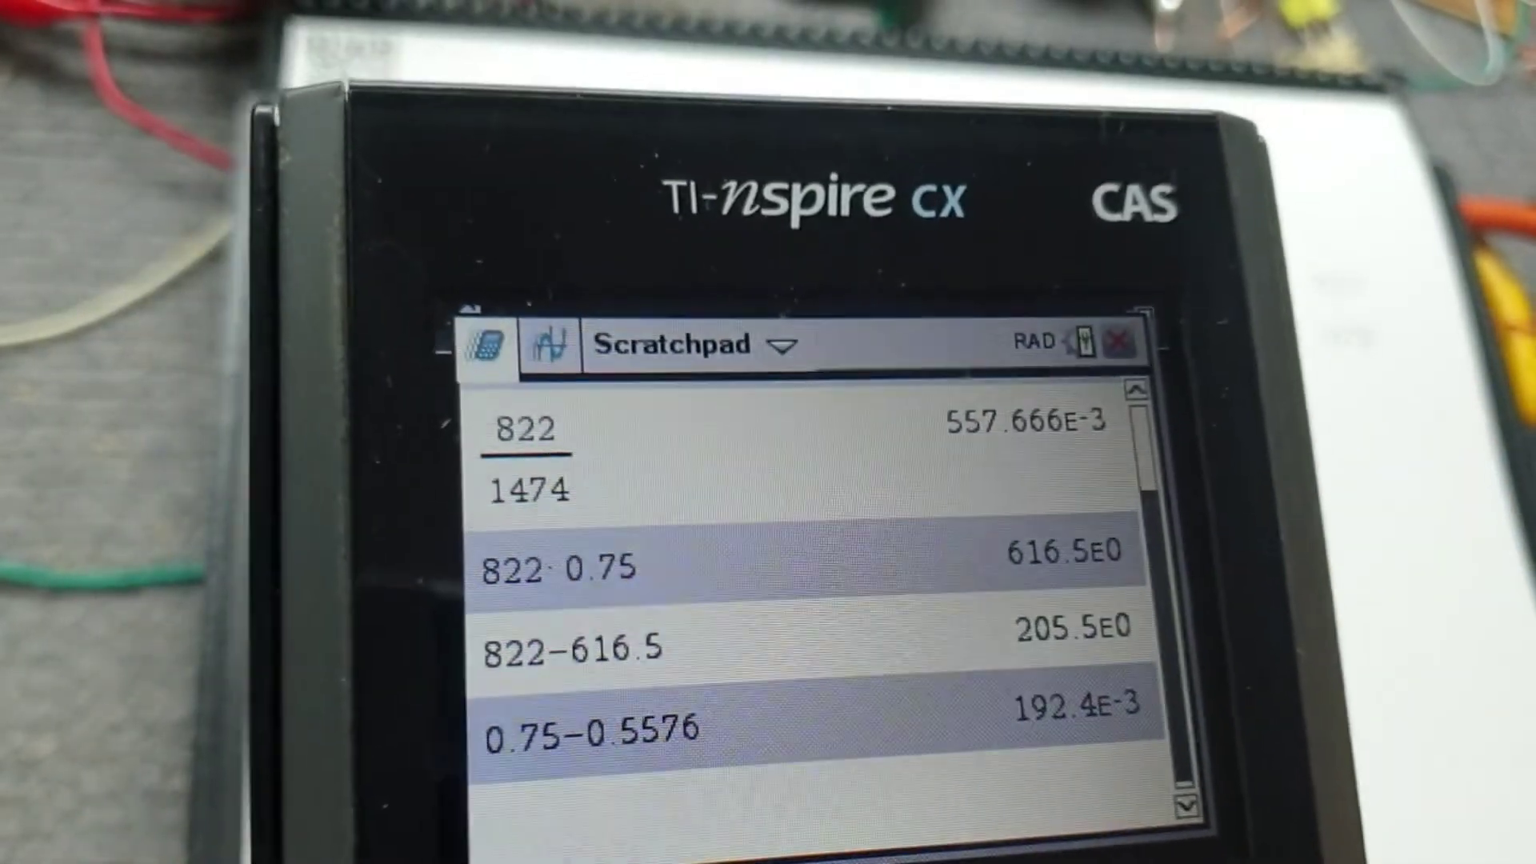
{"action": "type", "text": "205.5/"}
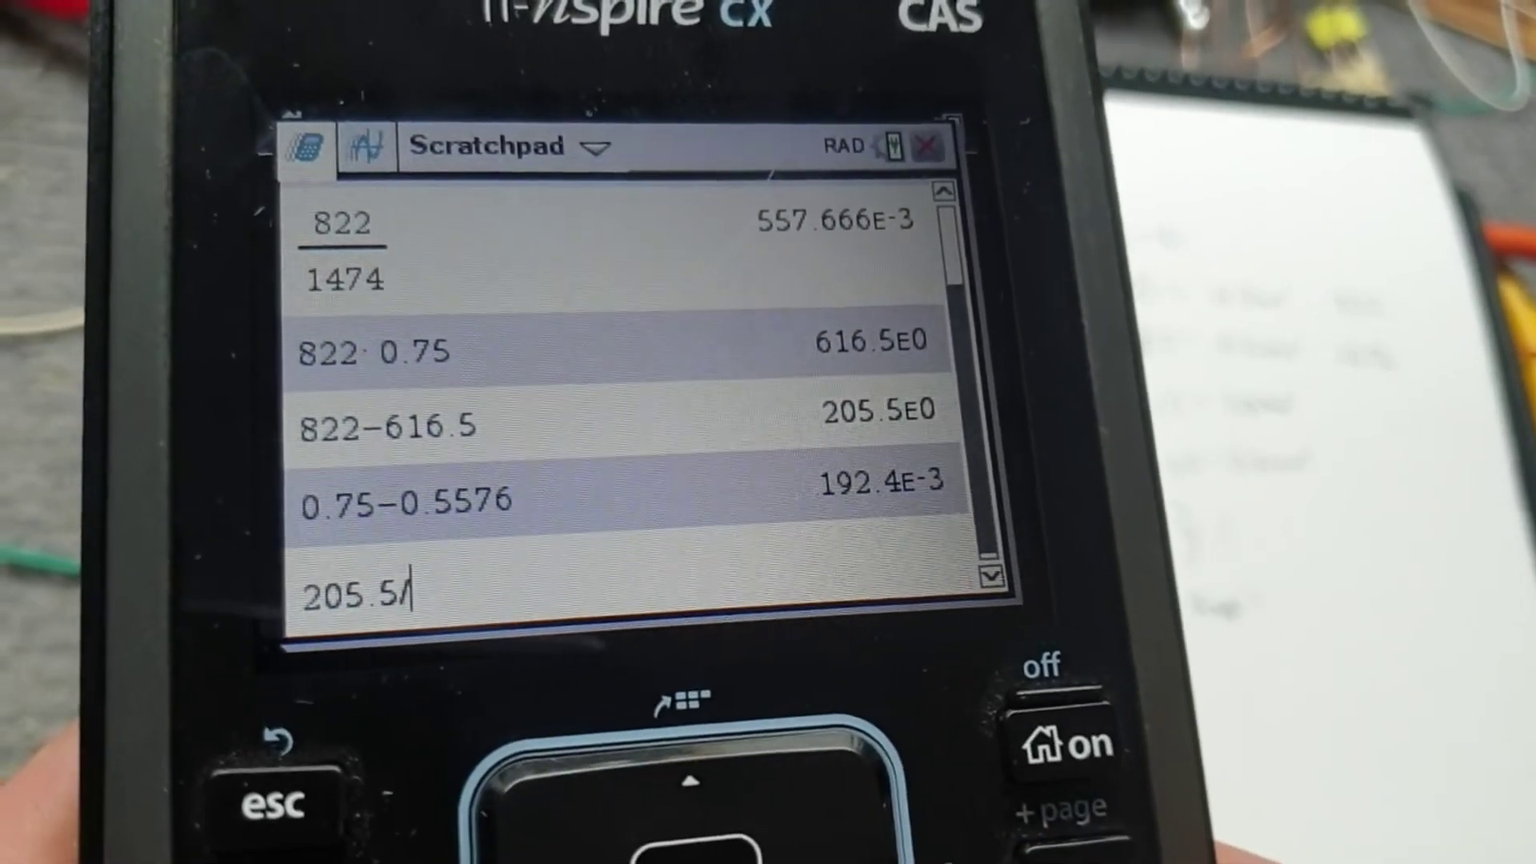
{"action": "type", "text": "0."}
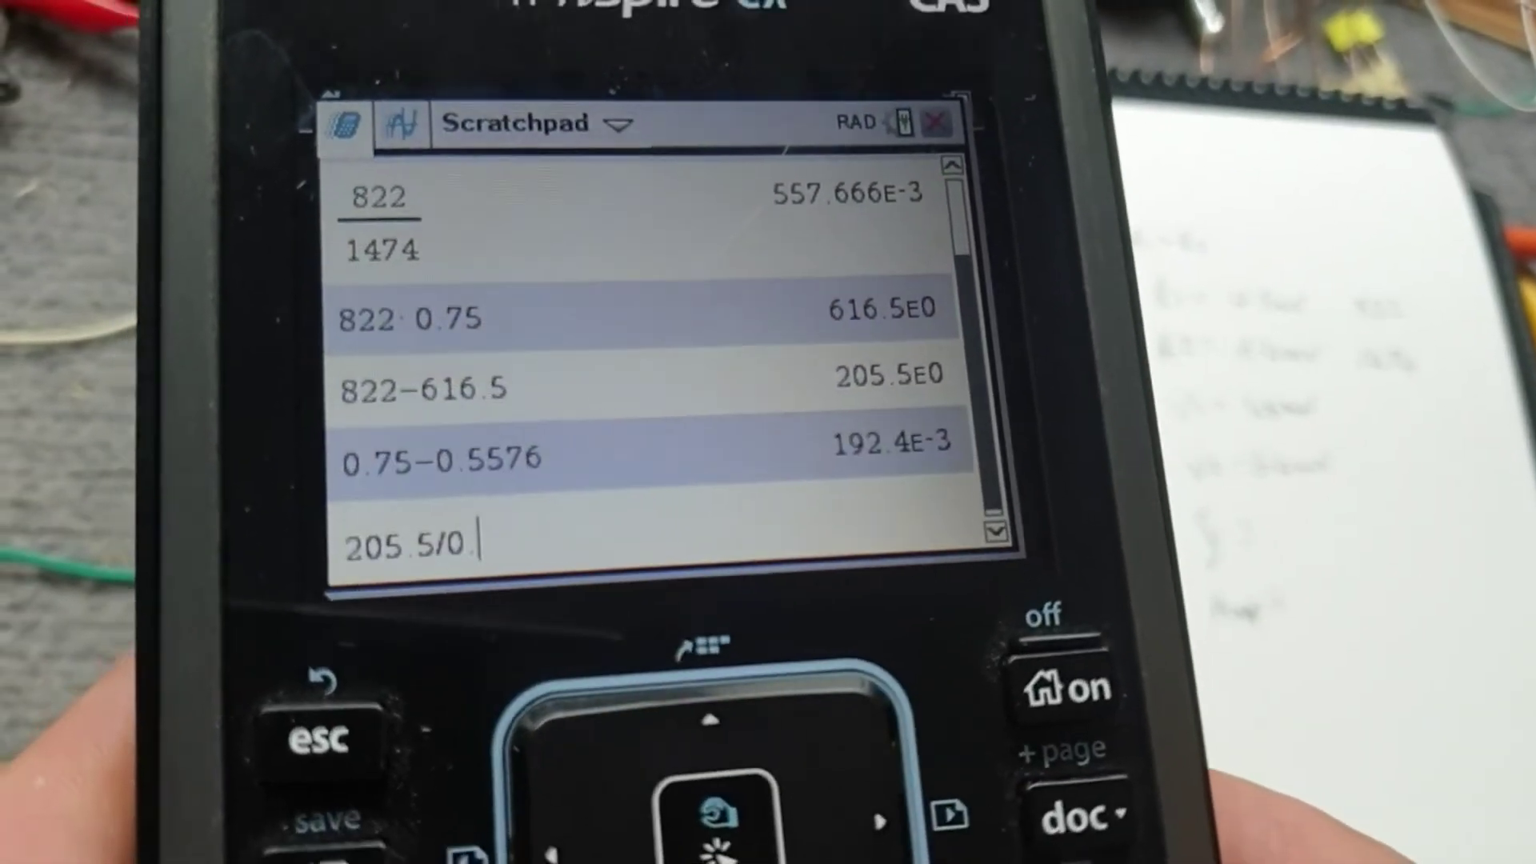
{"action": "type", "text": "1924"}
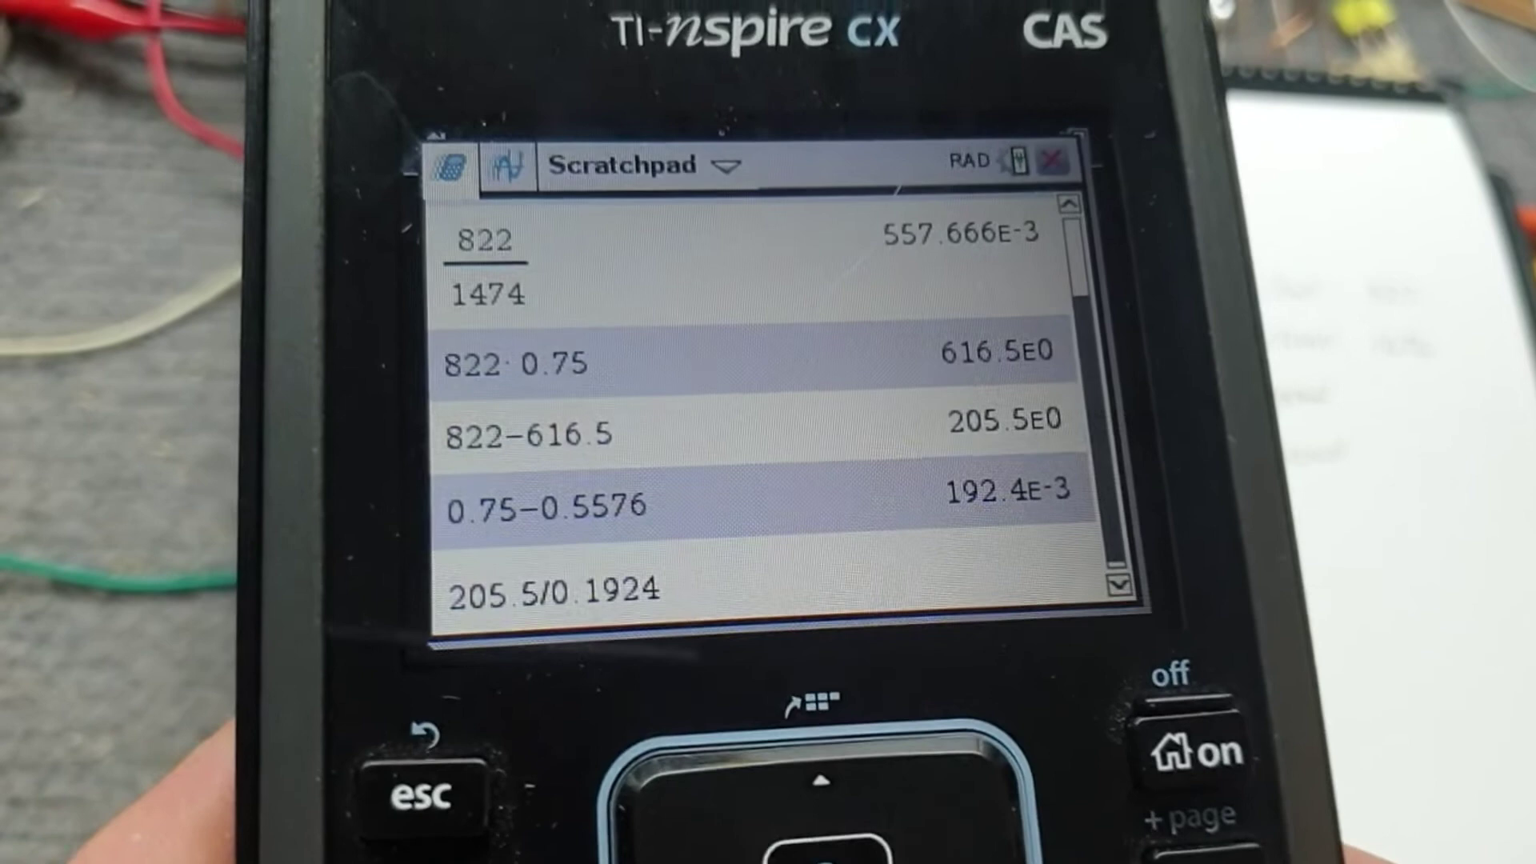
{"action": "key", "text": "Return"}
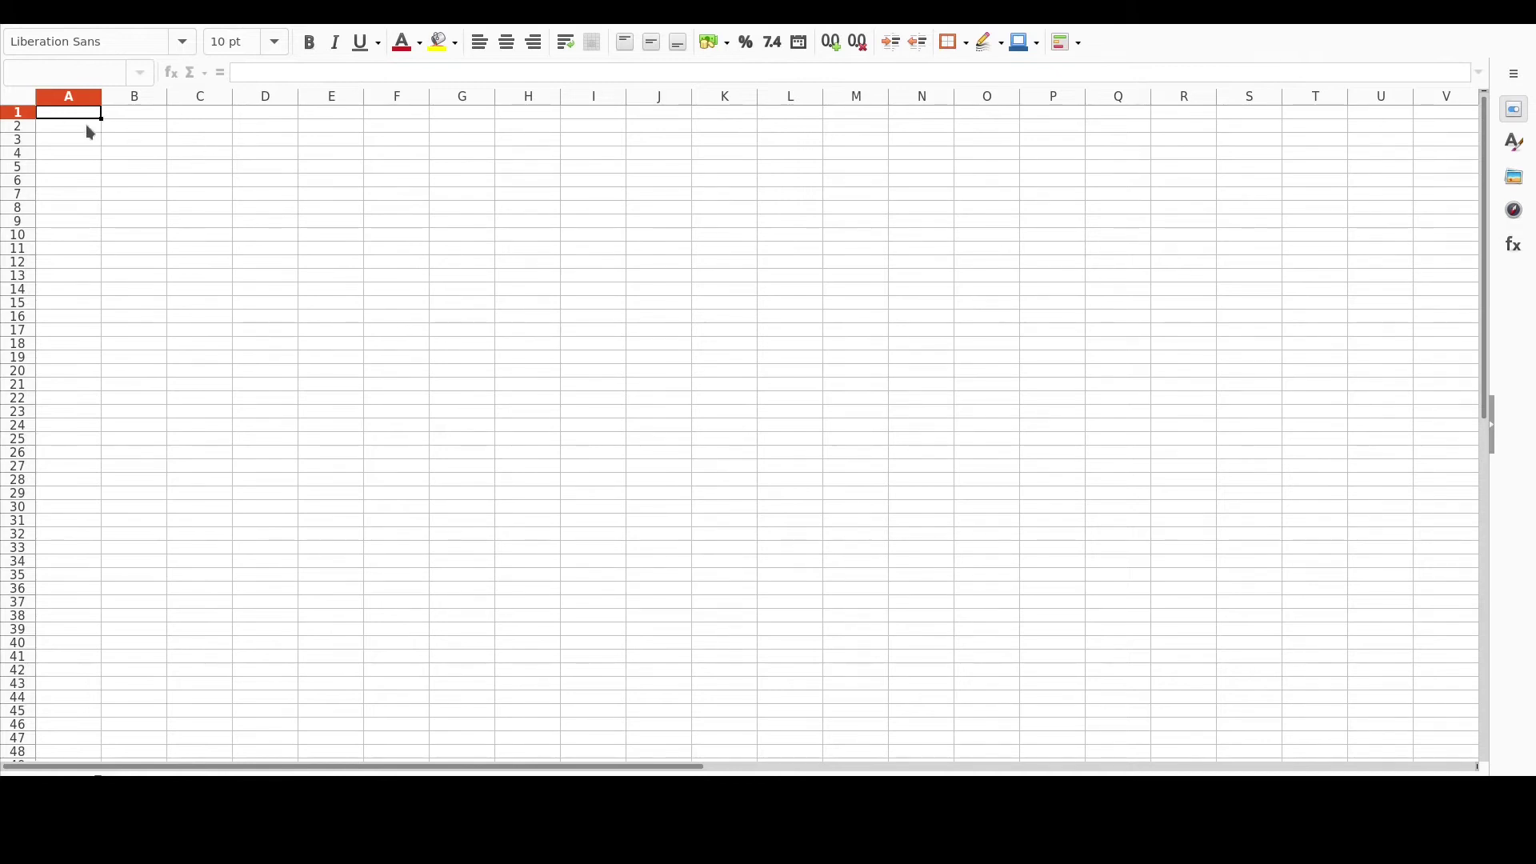
- Merge and centre cells A1:E2 and enter the title "Input Impedance Calculator" in them
{"action": "left_click_drag", "start_coordinate": [331, 113], "coordinate": [69, 126]}
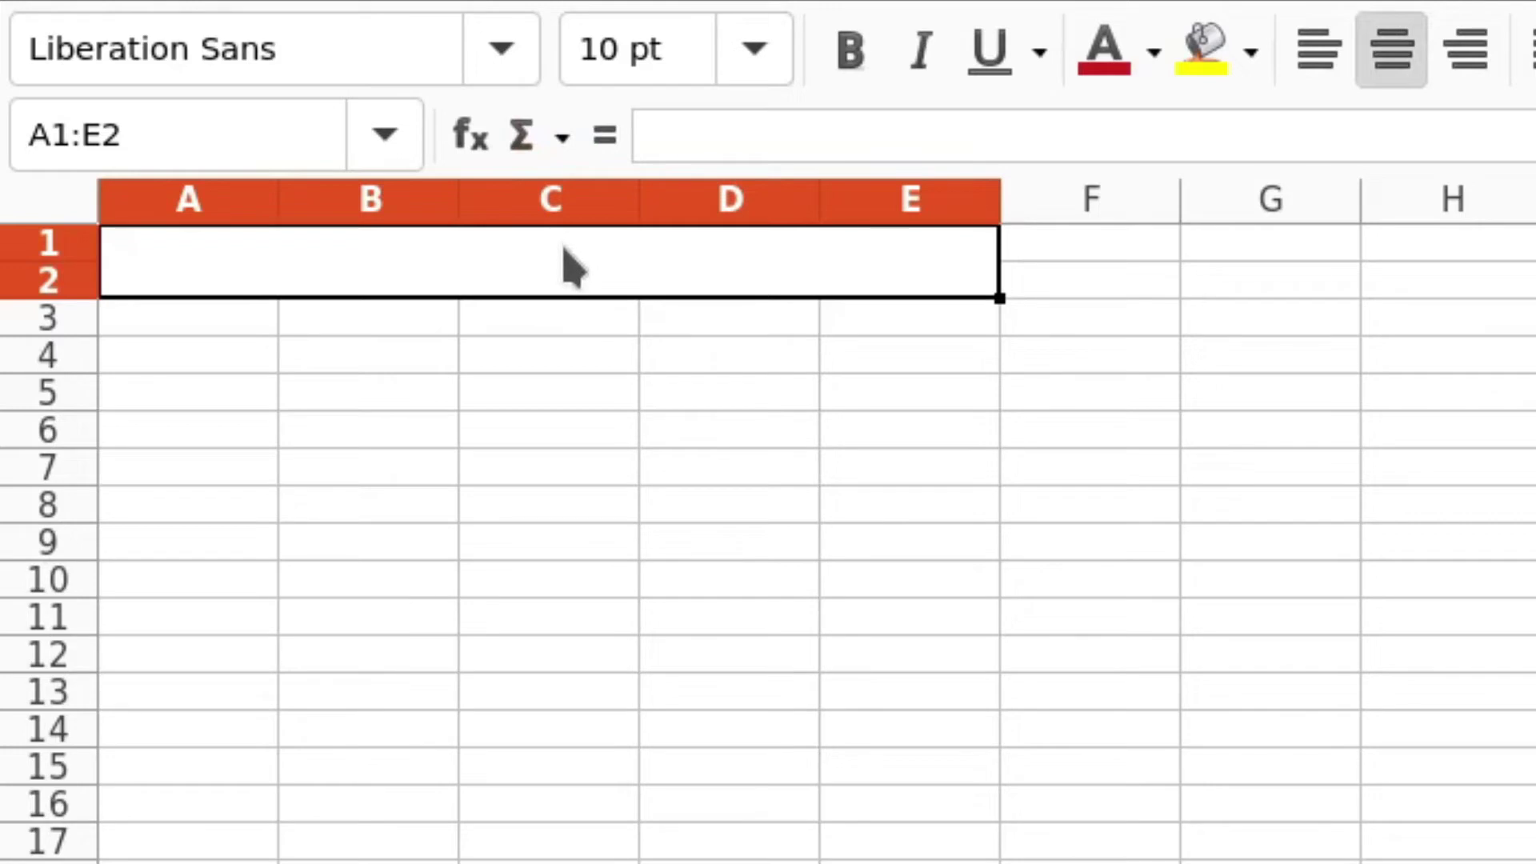
{"action": "type", "text": "In"}
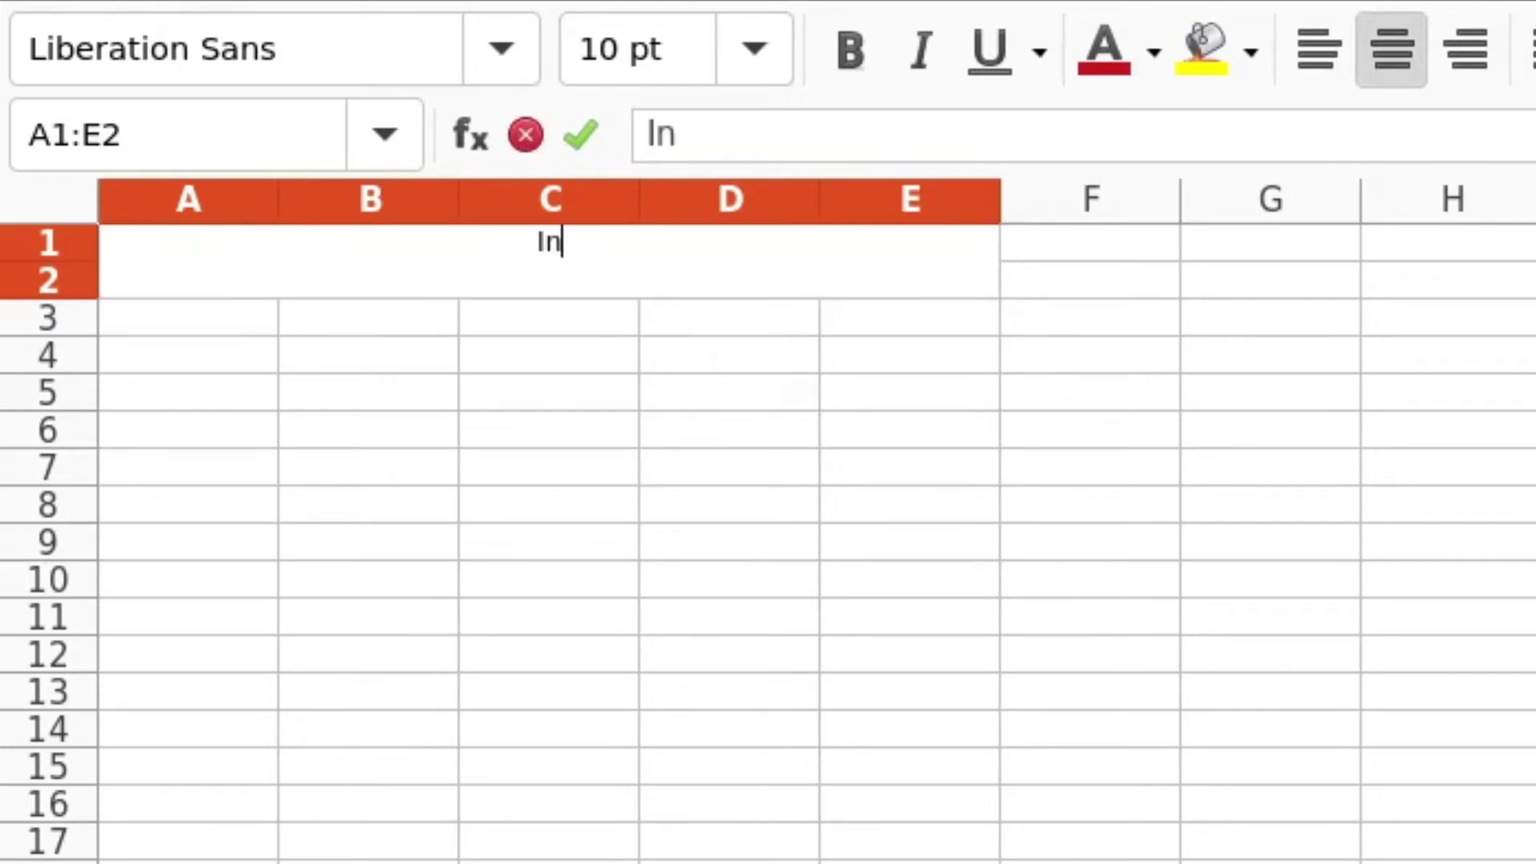
{"action": "type", "text": "put I"}
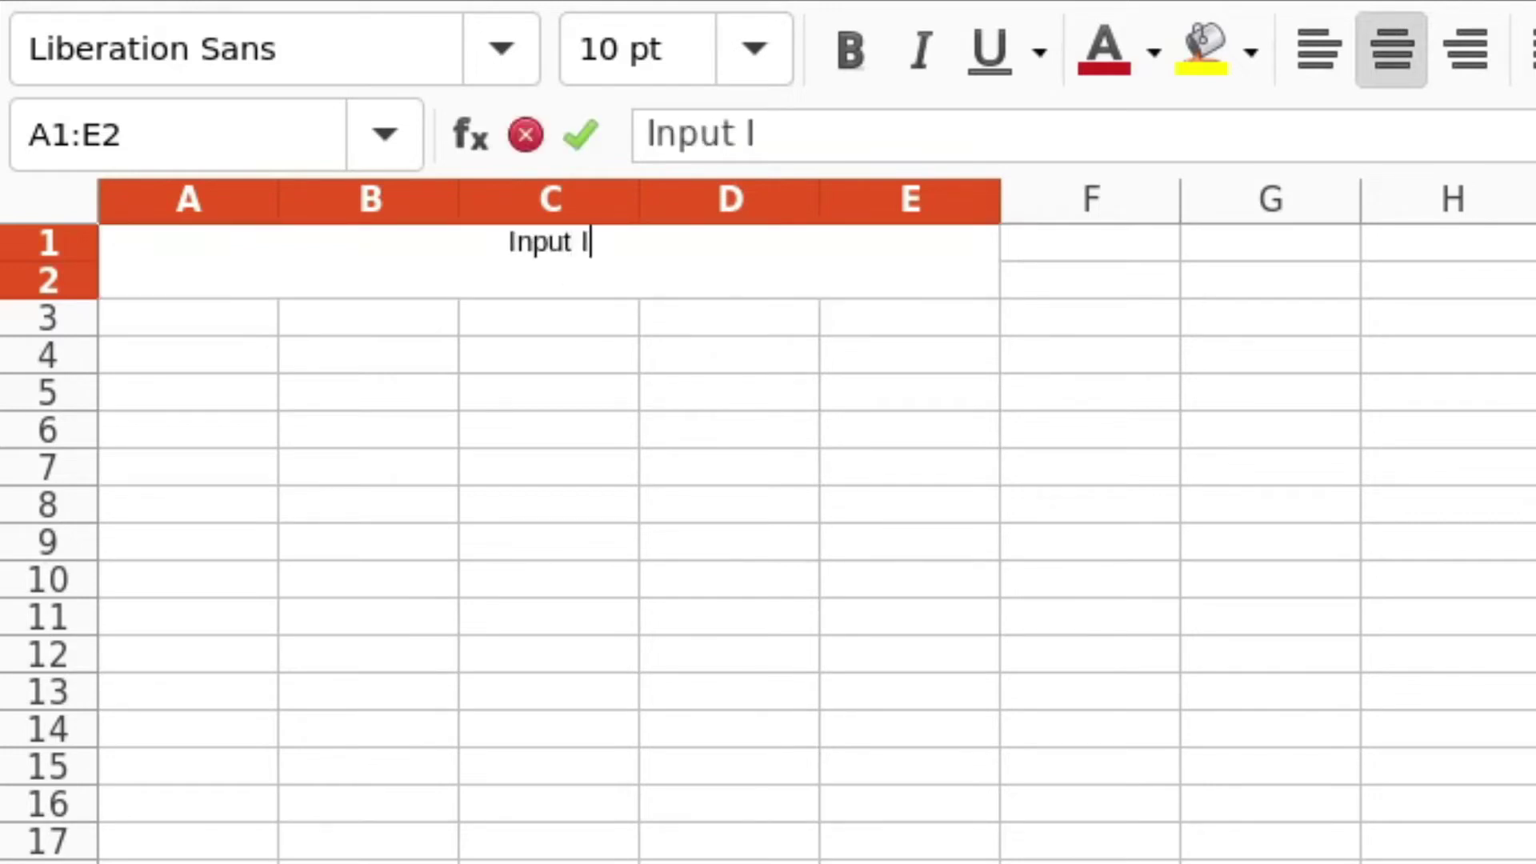
{"action": "type", "text": "mpedance "}
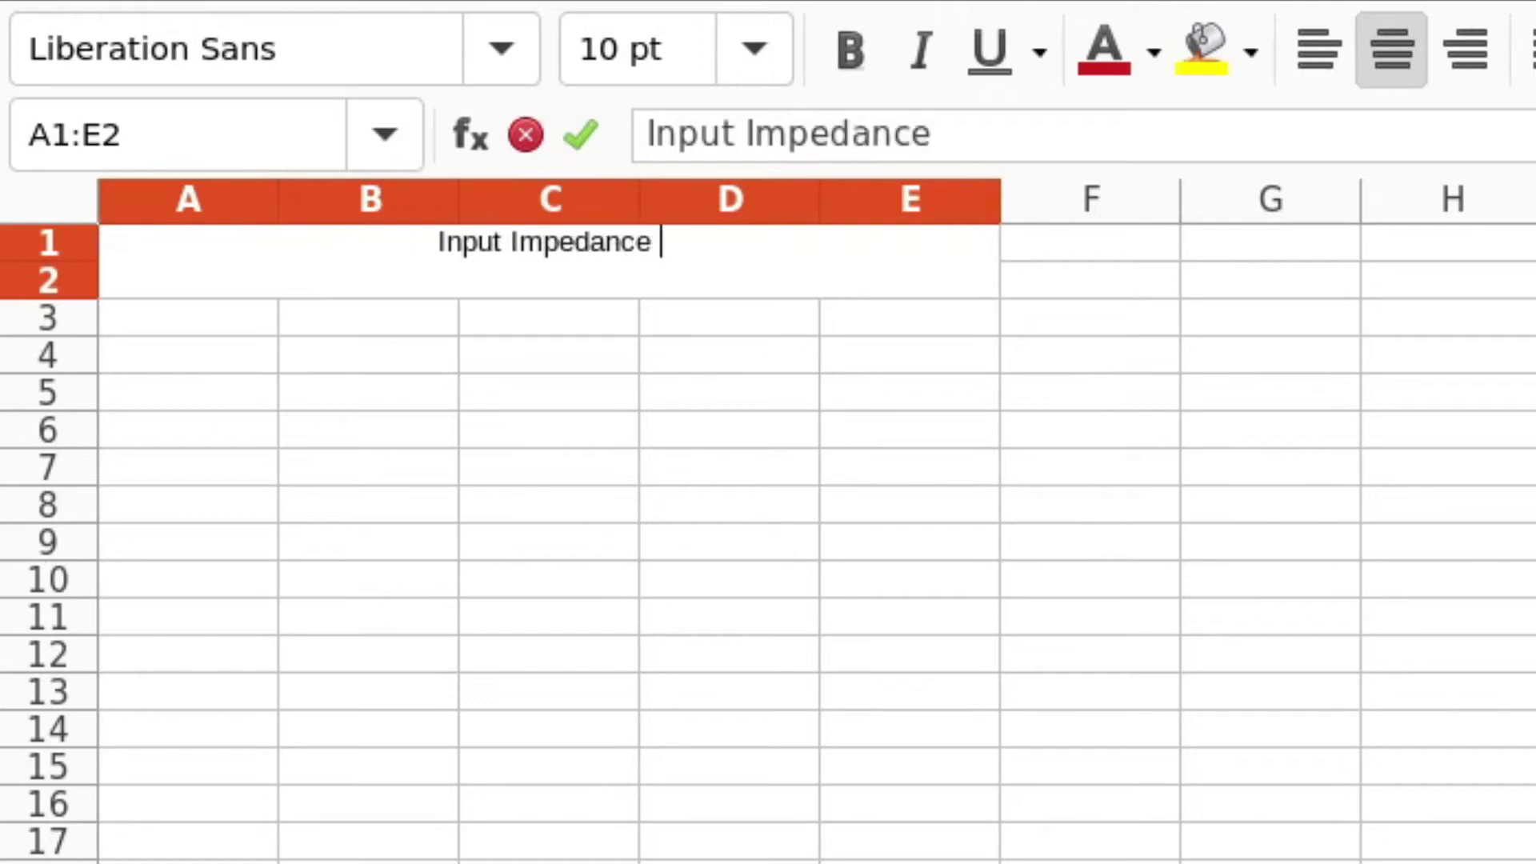
{"action": "type", "text": "Calcu"}
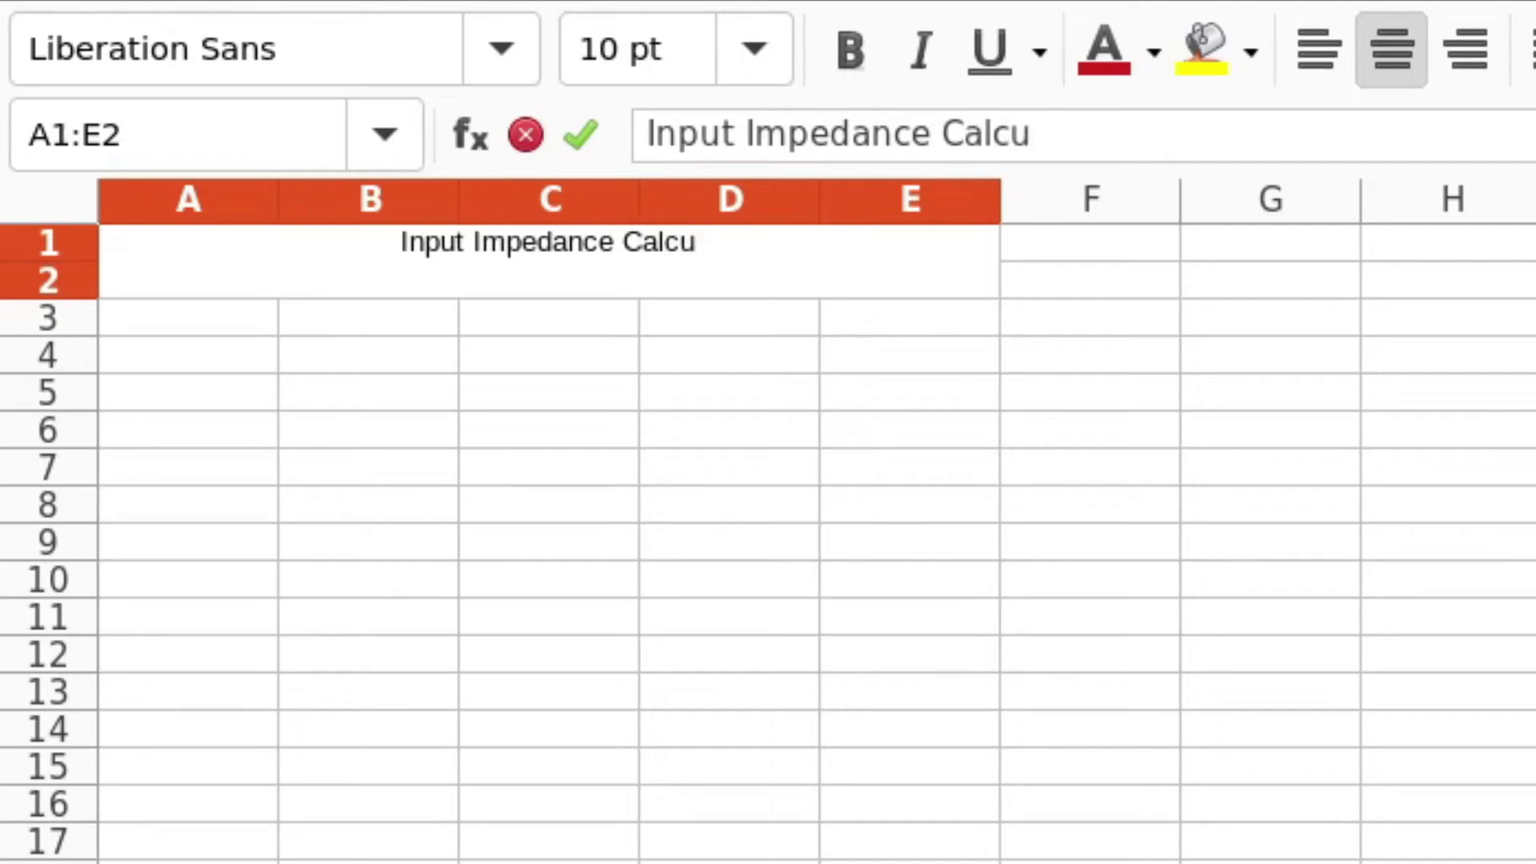
{"action": "type", "text": "la"}
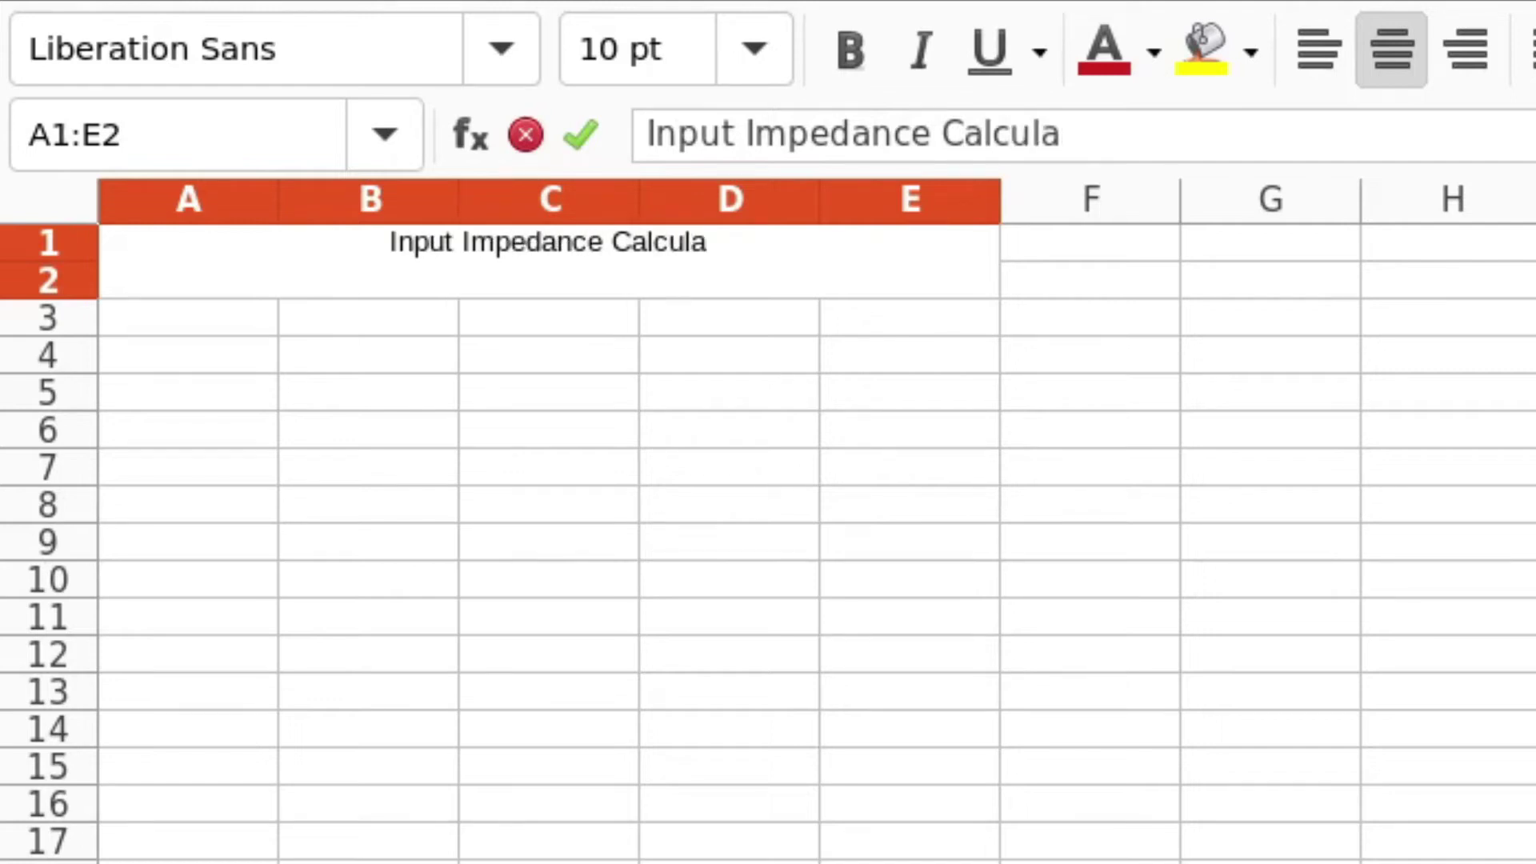
{"action": "type", "text": "tor"}
- Enter the label R1 in cell A4 and the label V1 in cell A5
{"action": "left_click_drag", "start_coordinate": [370, 368], "coordinate": [439, 387]}
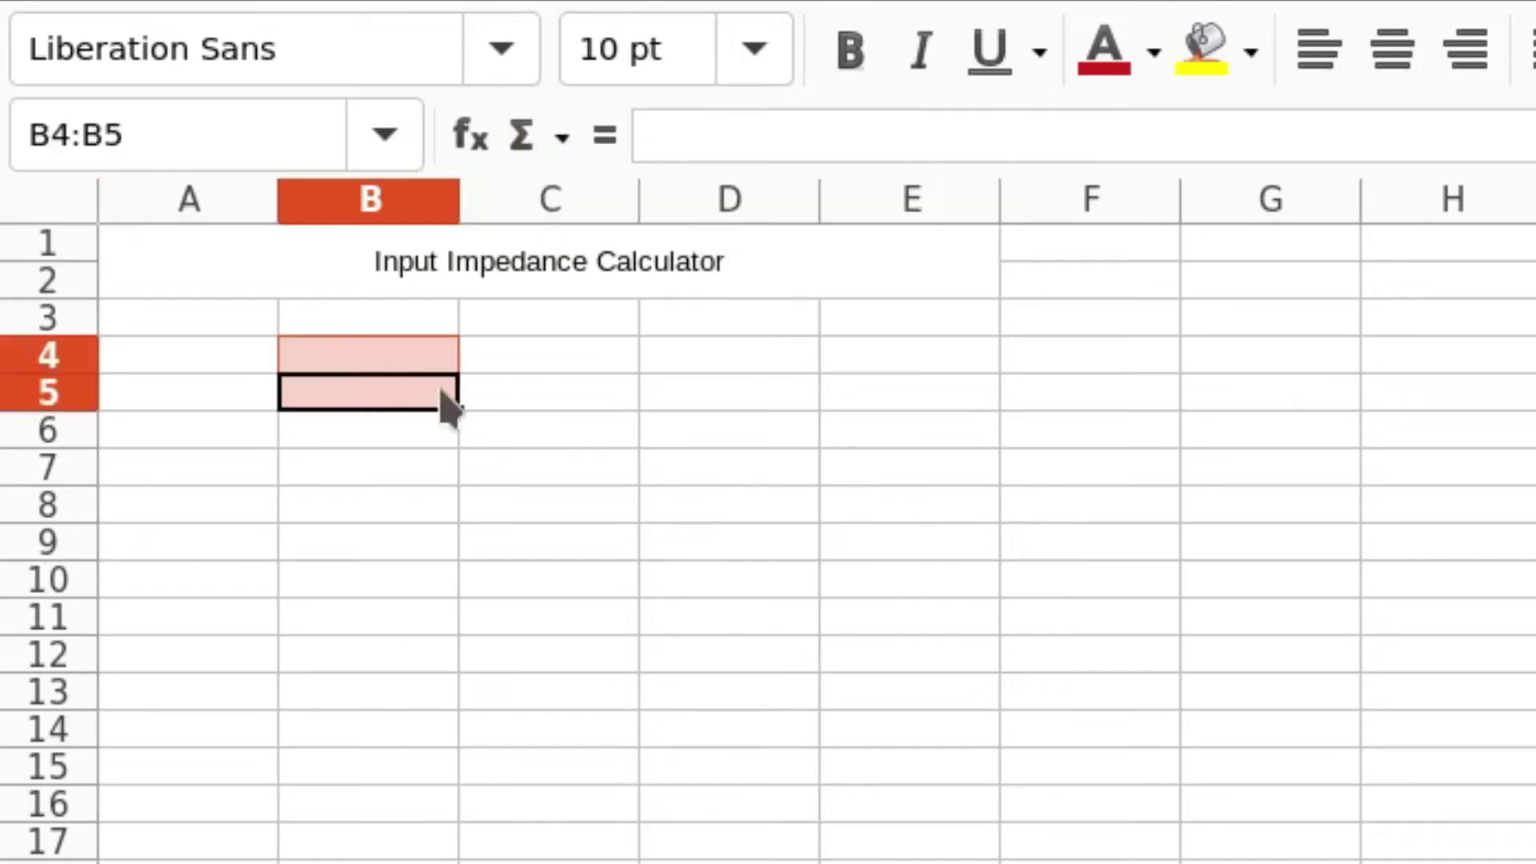
{"action": "left_click", "coordinate": [348, 348]}
{"action": "left_click", "coordinate": [193, 370]}
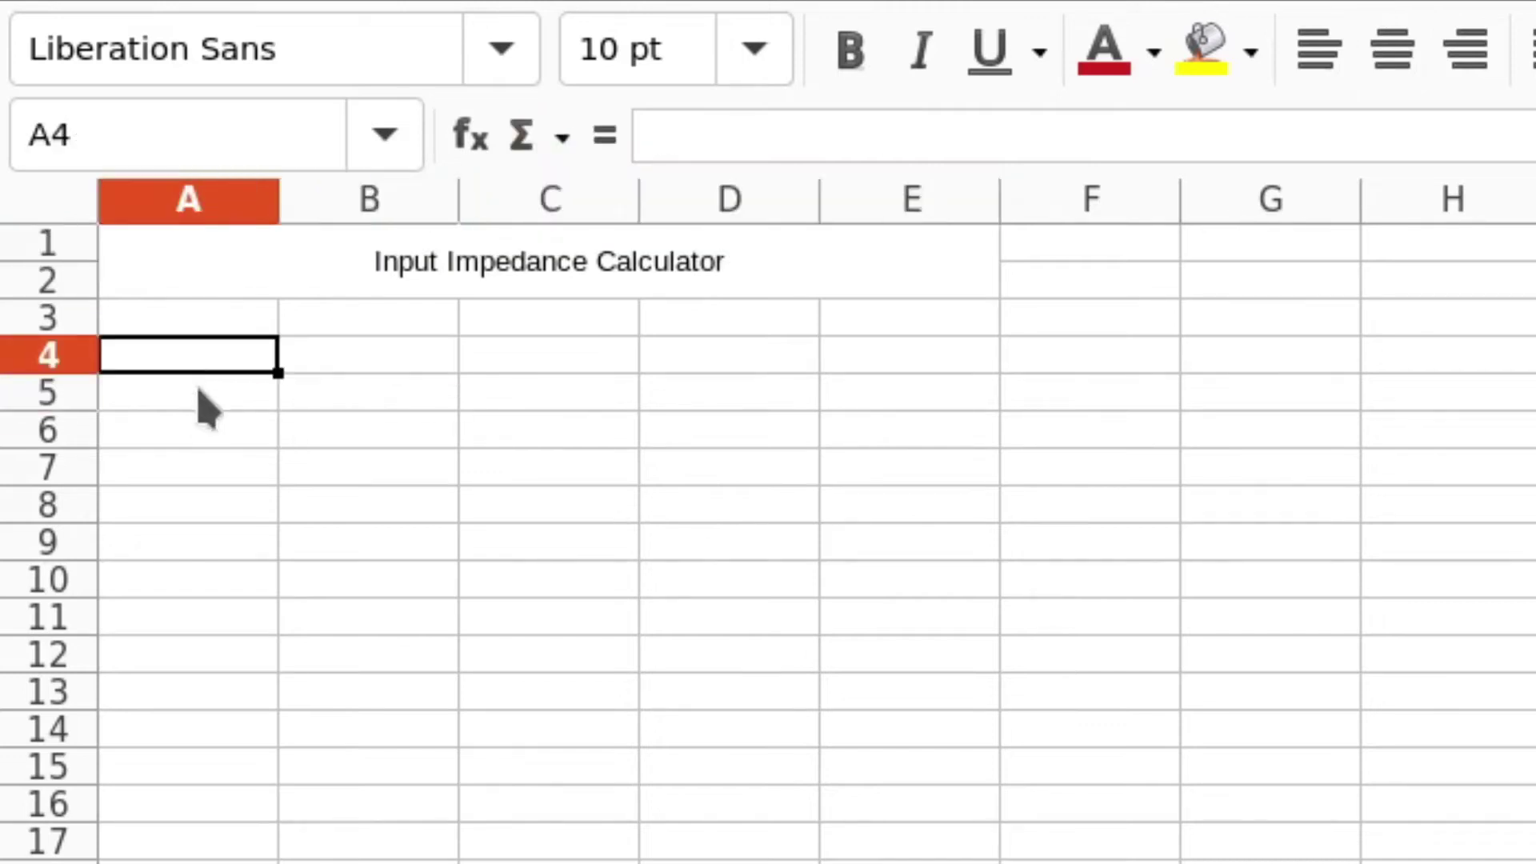
{"action": "type", "text": "R1"}
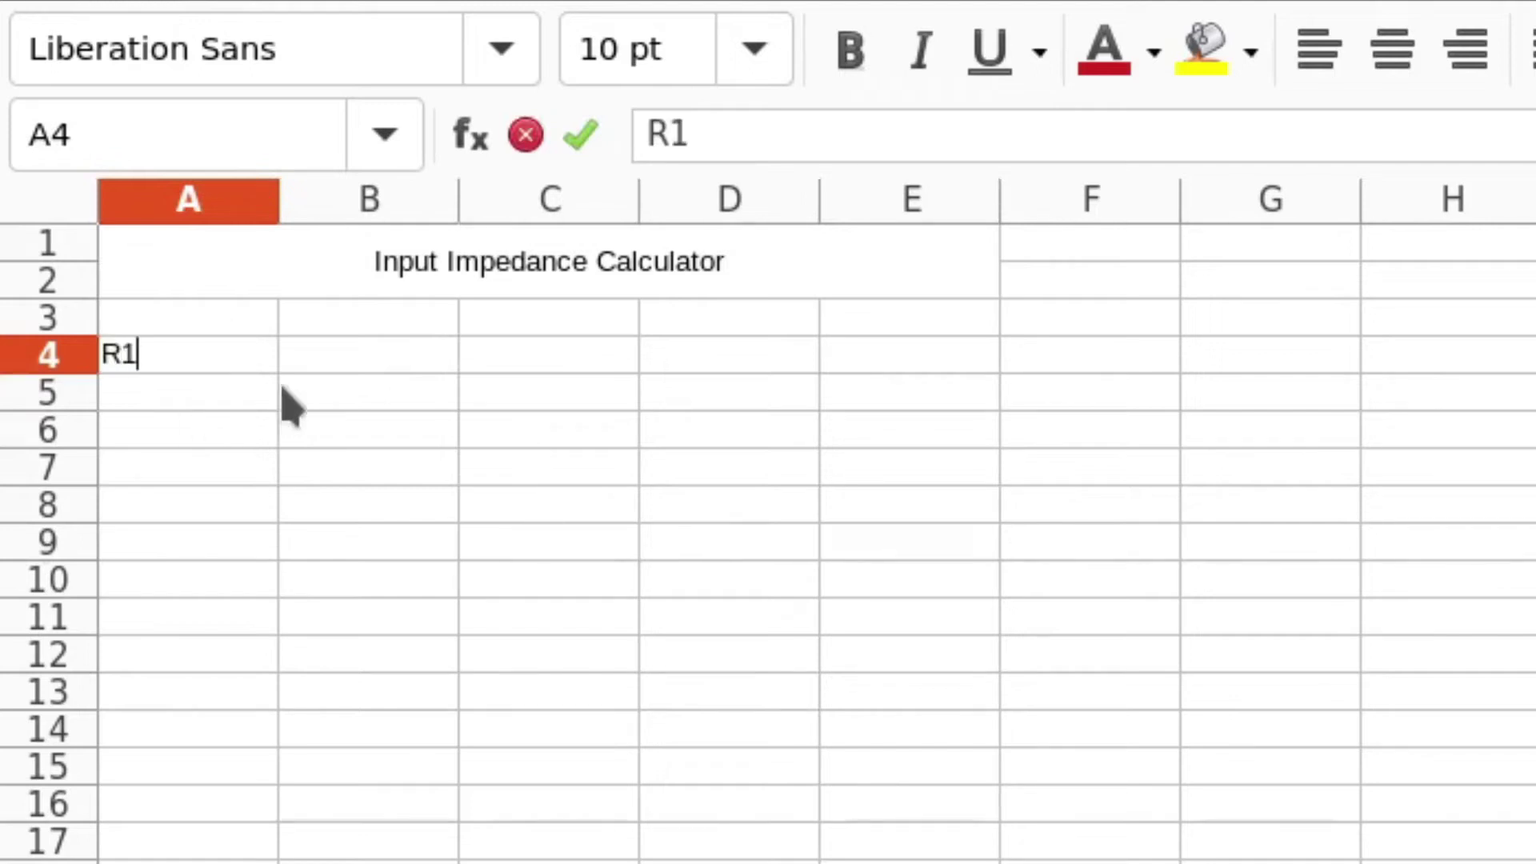
{"action": "left_click", "coordinate": [328, 352]}
{"action": "left_click", "coordinate": [160, 405]}
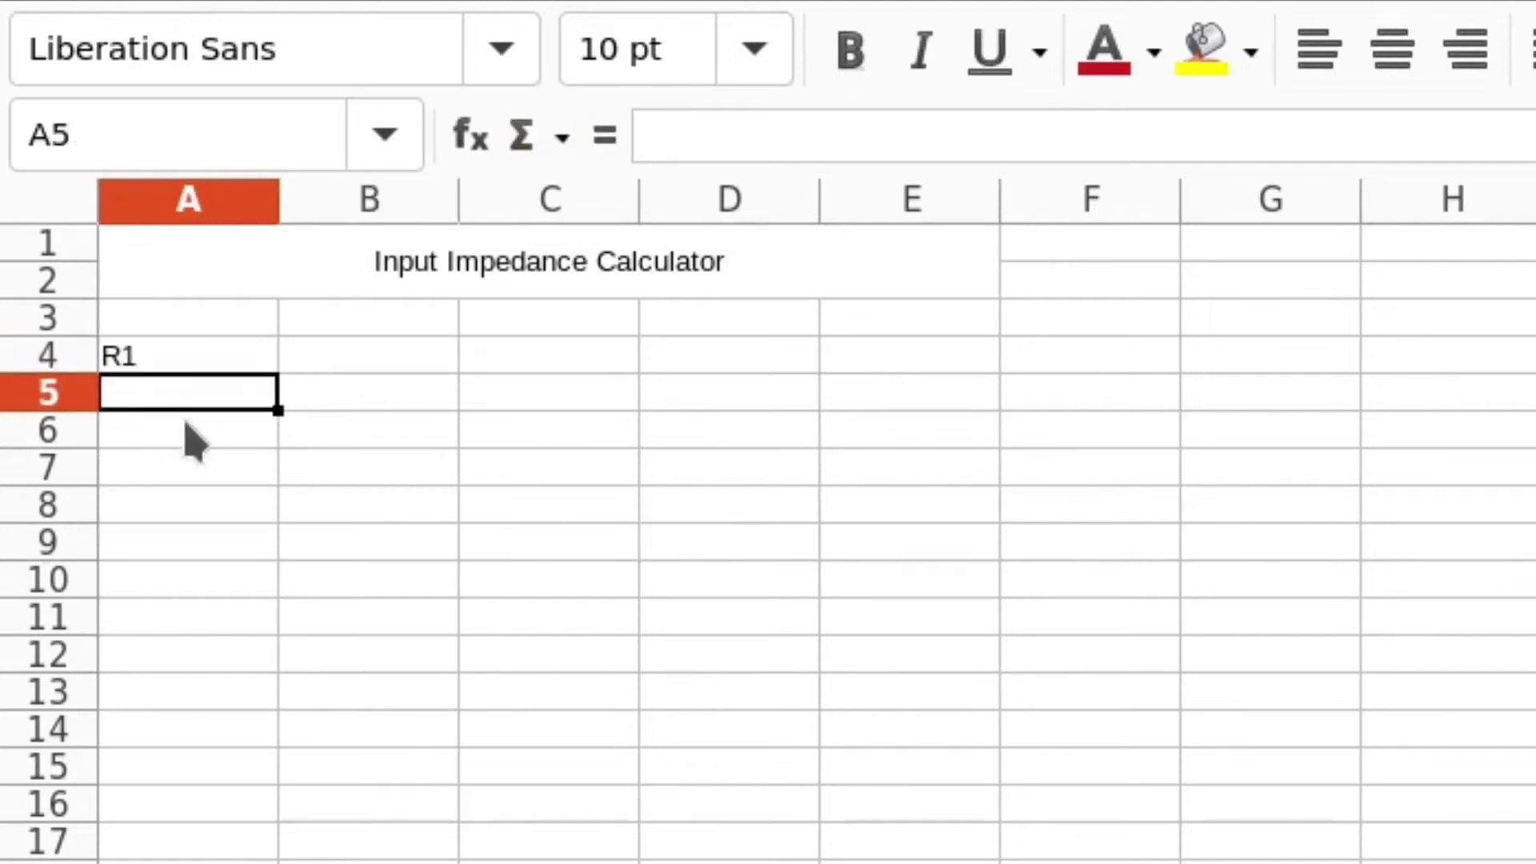
{"action": "type", "text": "V1"}
- Enter the label R2 in cell A7 and the label V2 in cell A8
{"action": "left_click", "coordinate": [188, 467]}
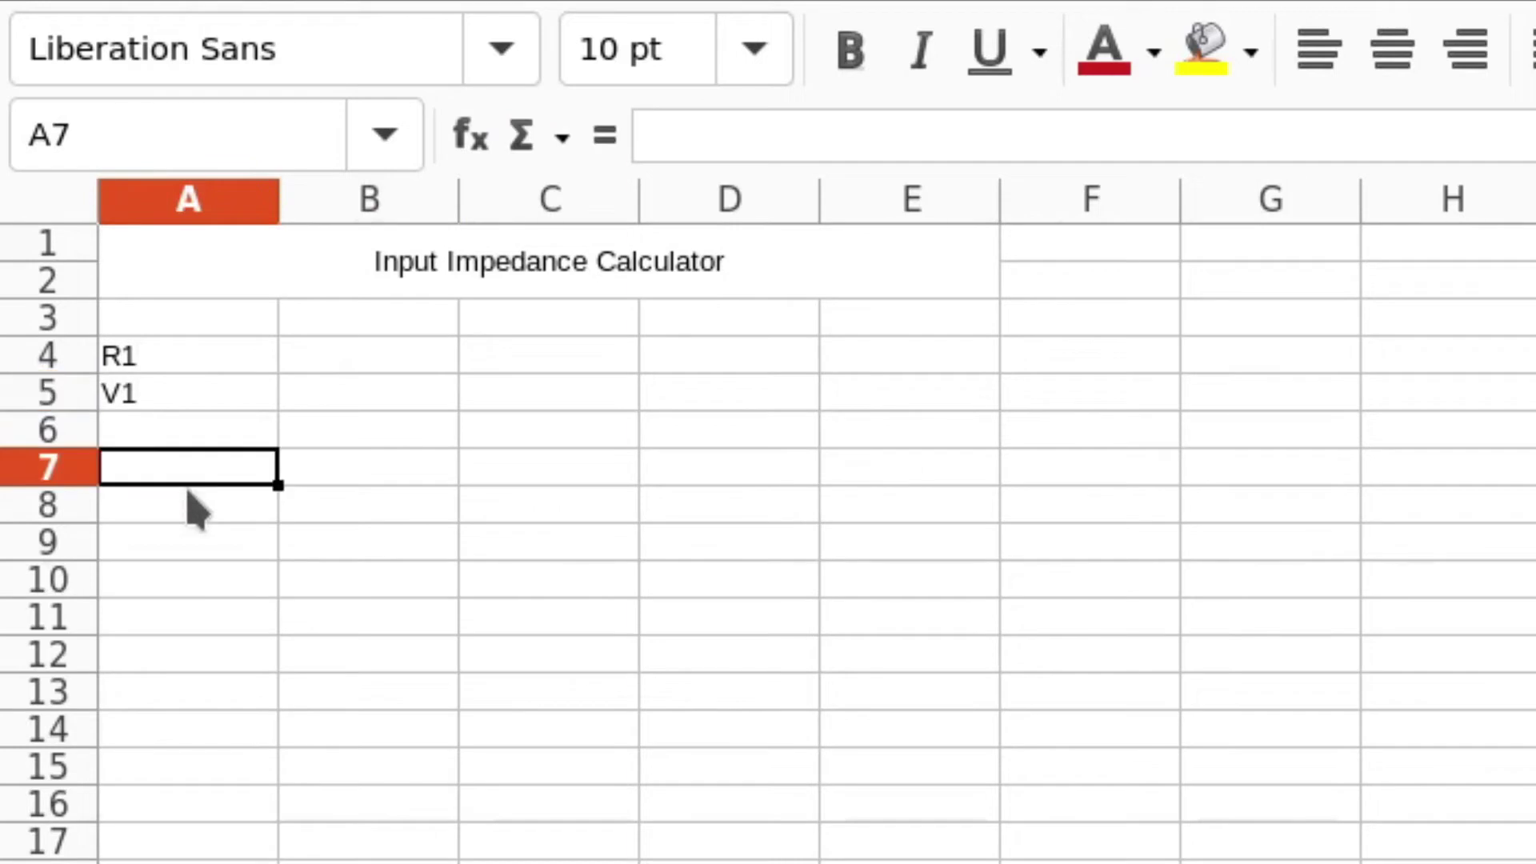
{"action": "type", "text": "R2"}
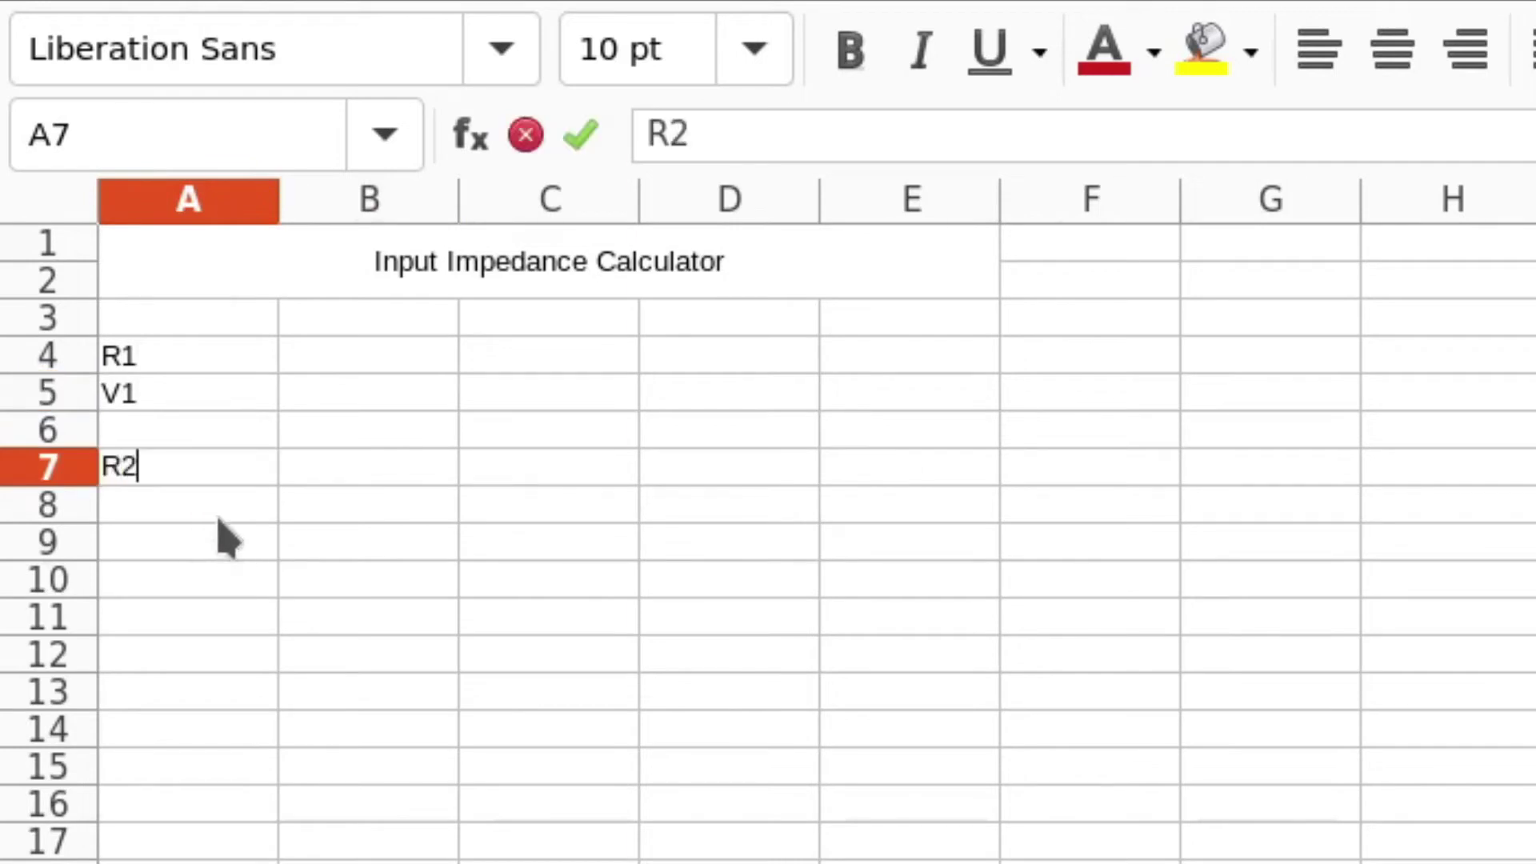
{"action": "left_click", "coordinate": [219, 519]}
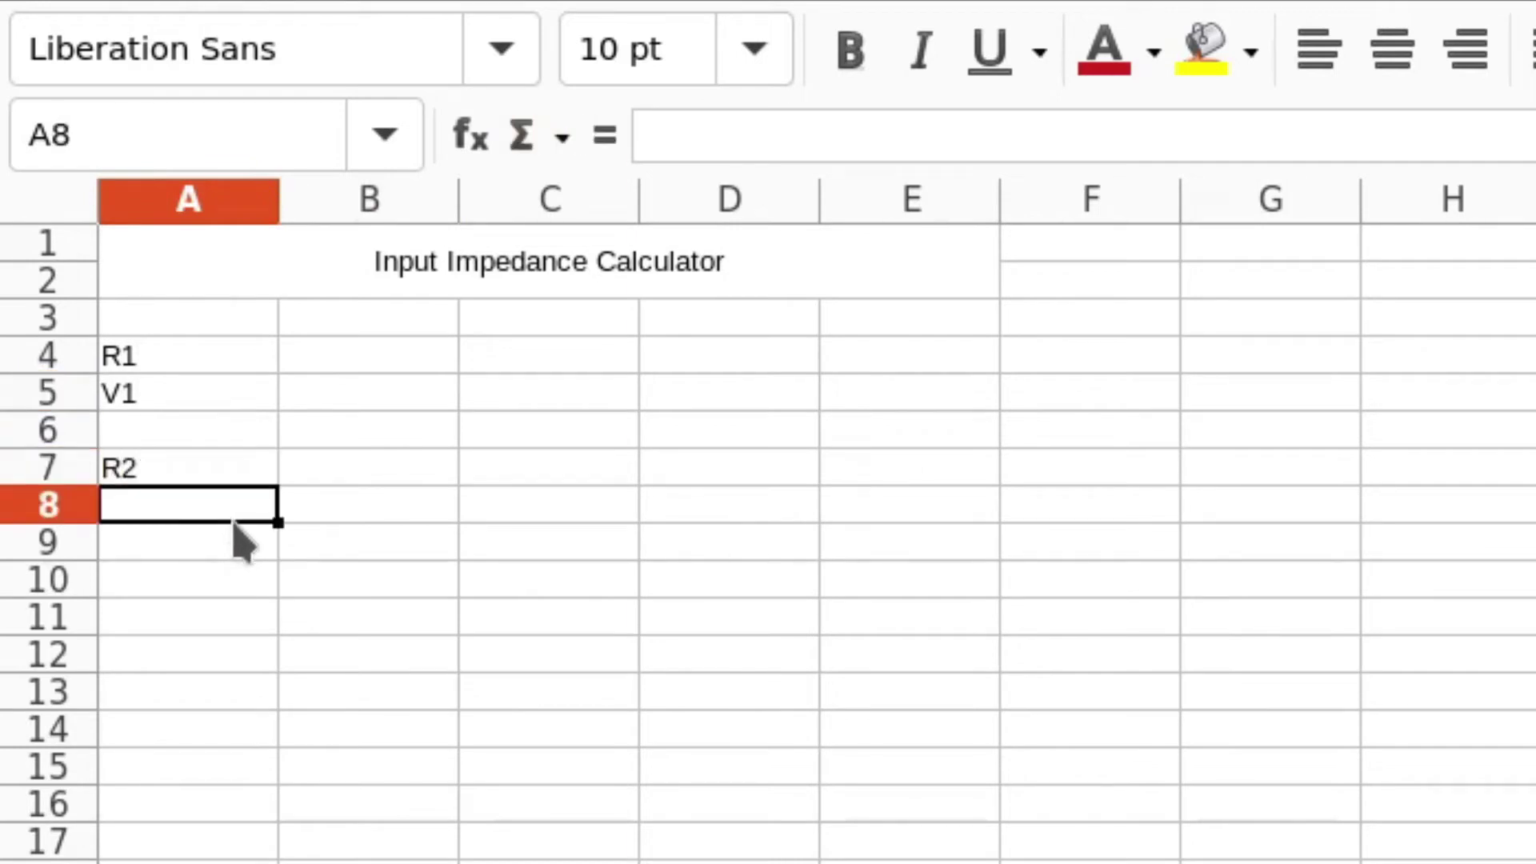
{"action": "type", "text": "V2"}
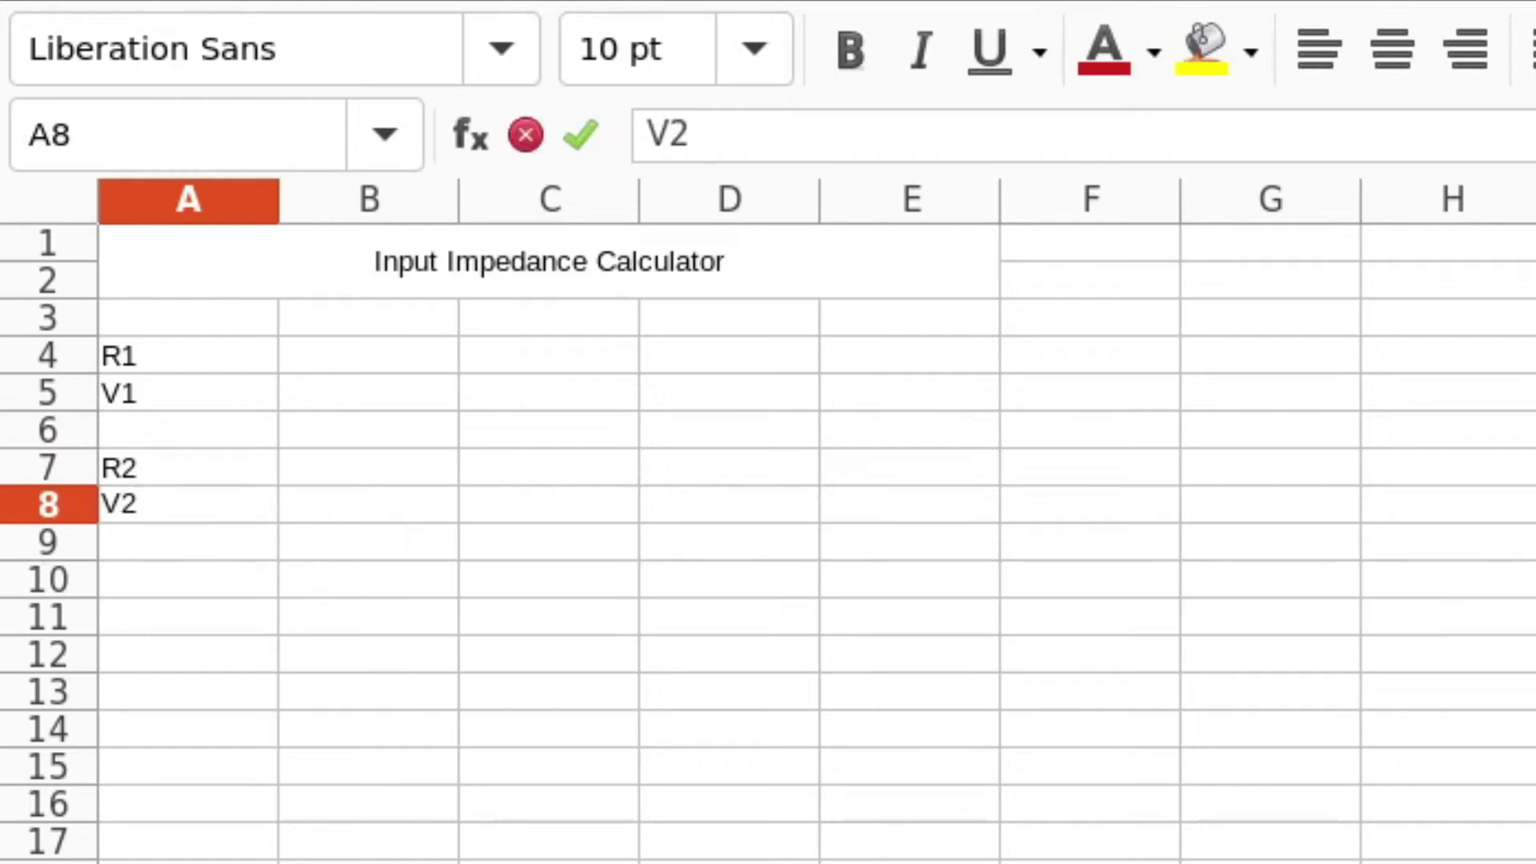
{"action": "key", "text": "Return"}
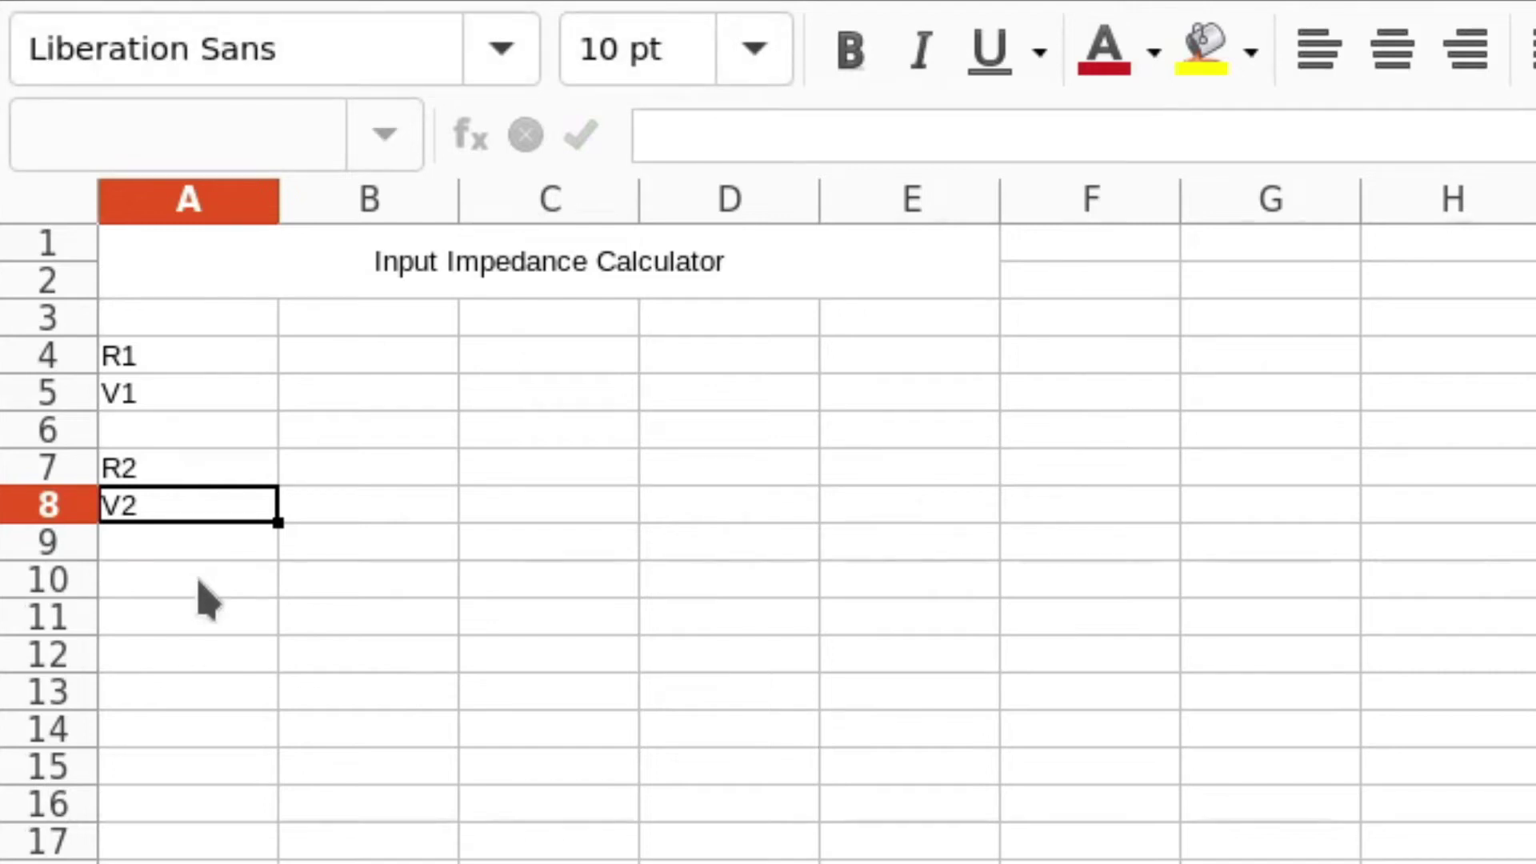
- Enter the label Zout in cell A10
{"action": "key", "text": "ctrl+c"}
{"action": "left_click", "coordinate": [227, 583]}
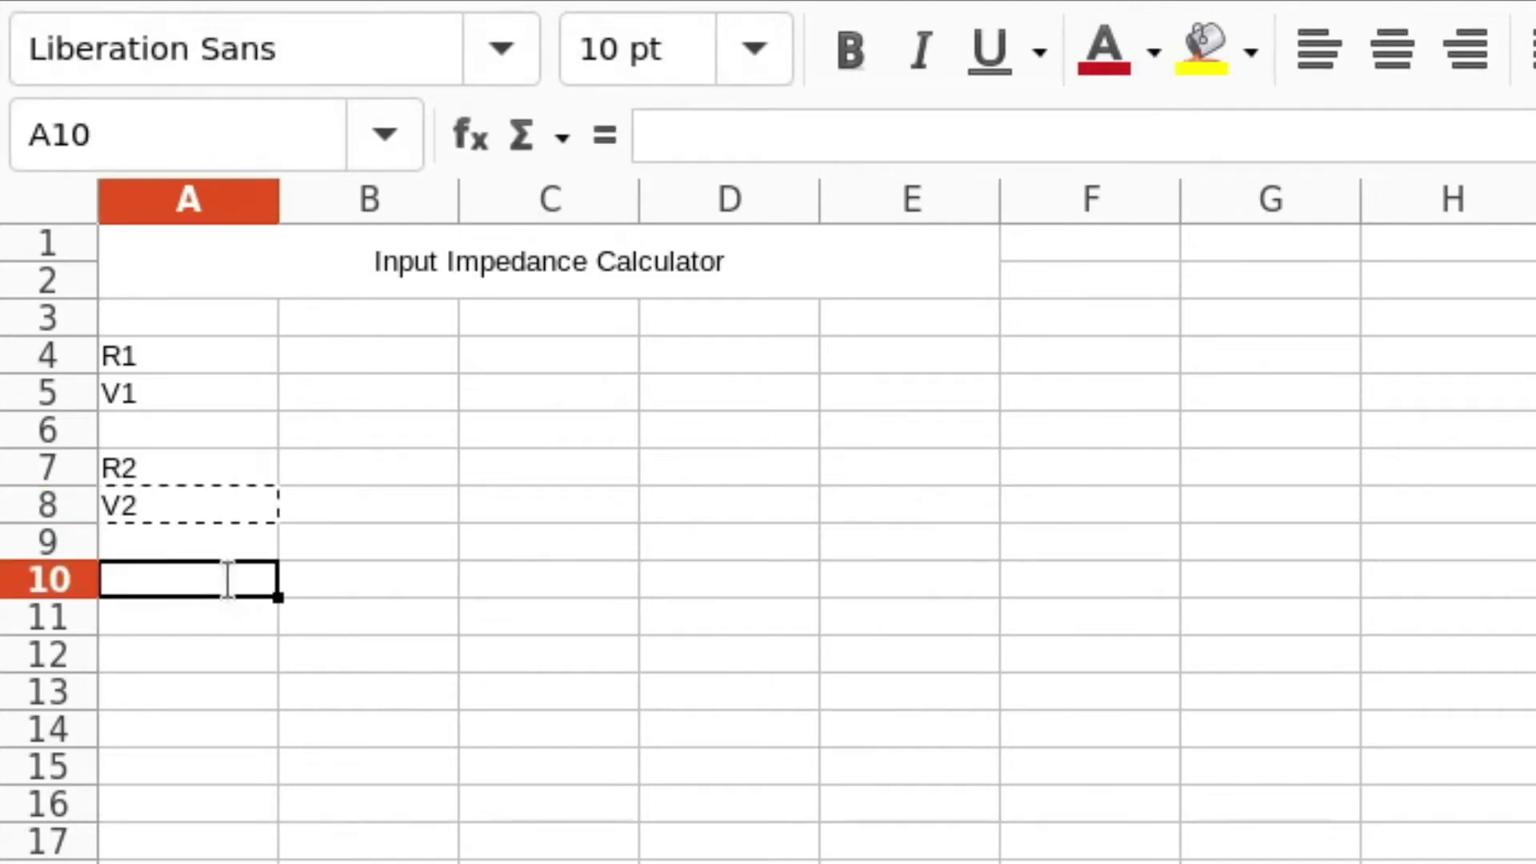
{"action": "type", "text": "Zout"}
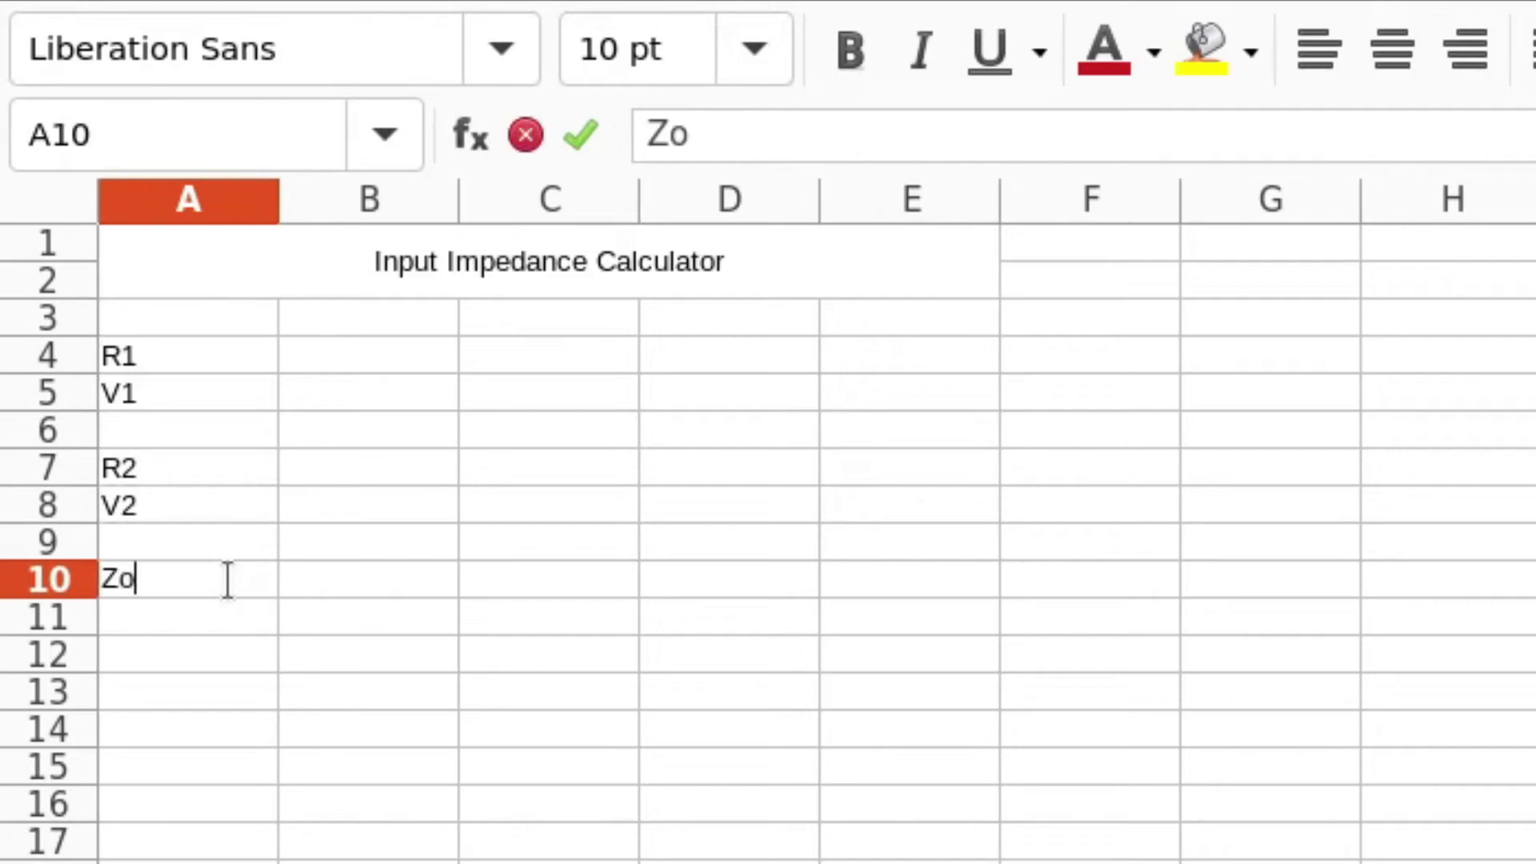
- Enter 0.0048 as the V1 value in B5 and 822 as the R1 value in B4
{"action": "left_click", "coordinate": [393, 368]}
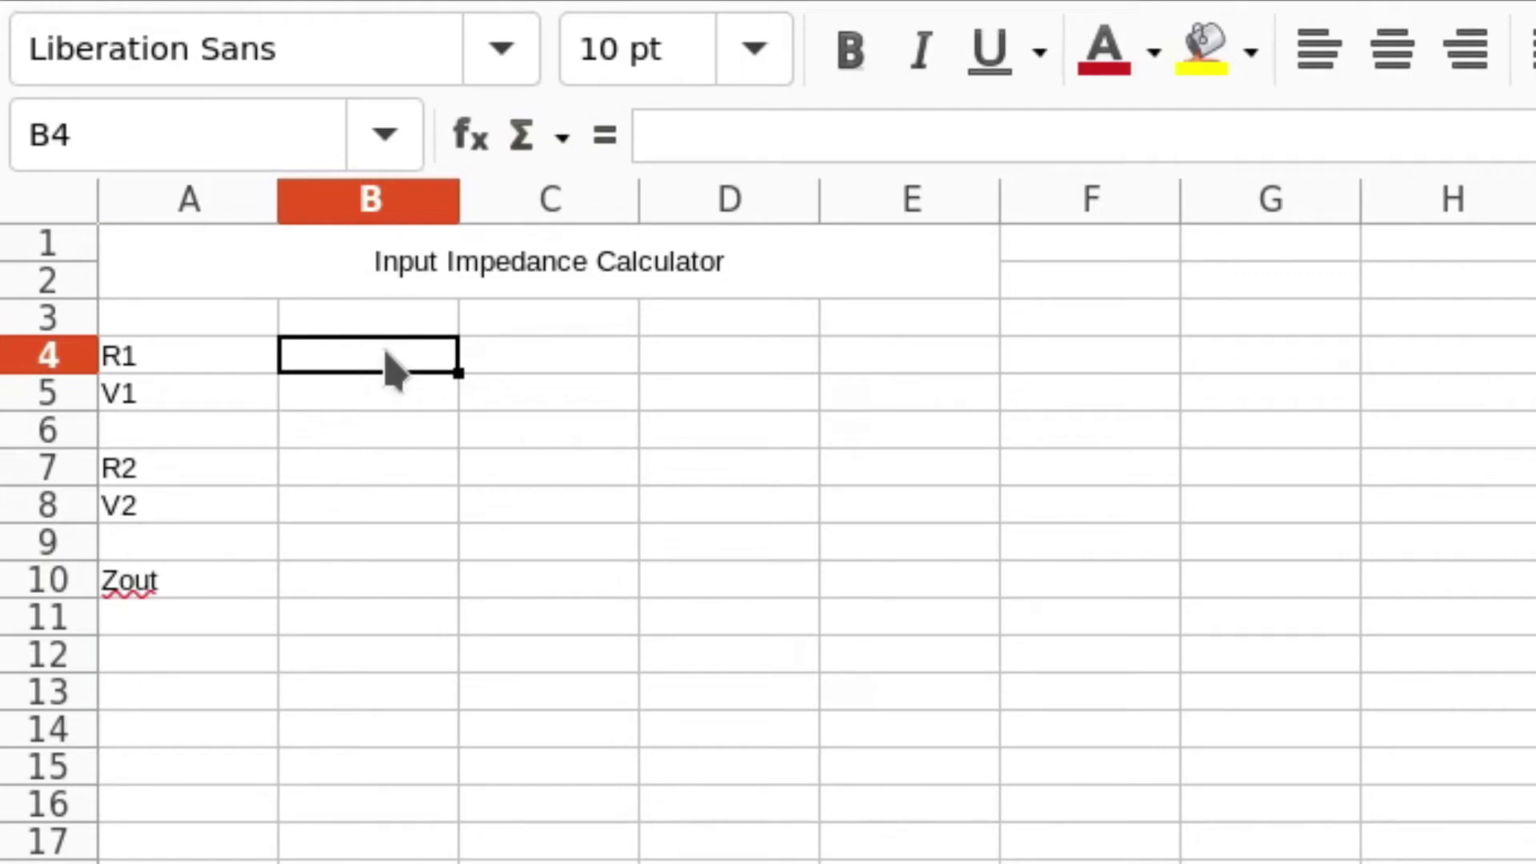
{"action": "type", "text": "0.0048"}
{"action": "left_click", "coordinate": [337, 395]}
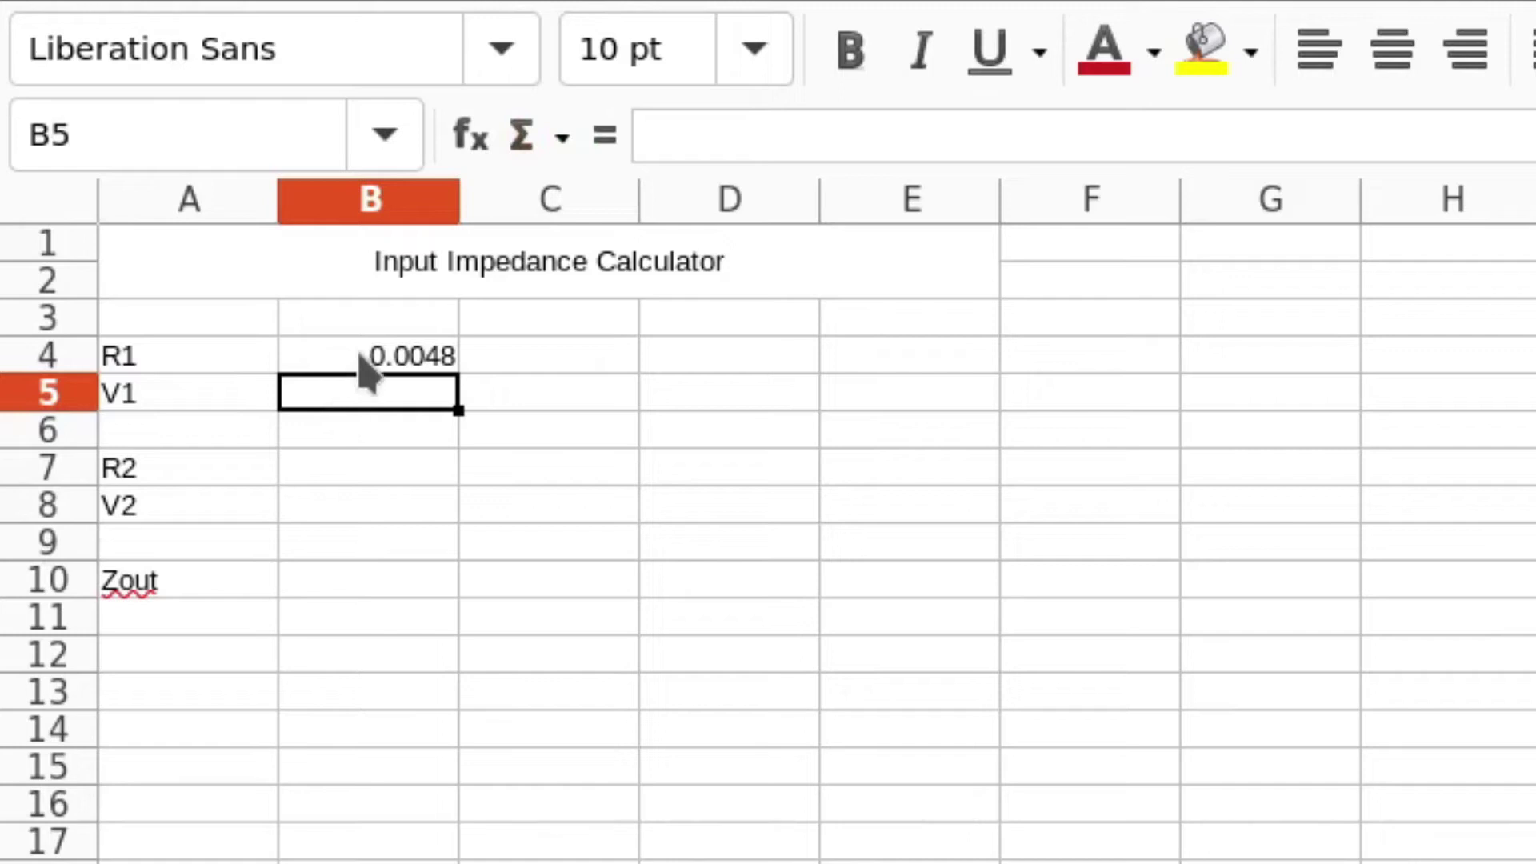
{"action": "type", "text": "0.0048"}
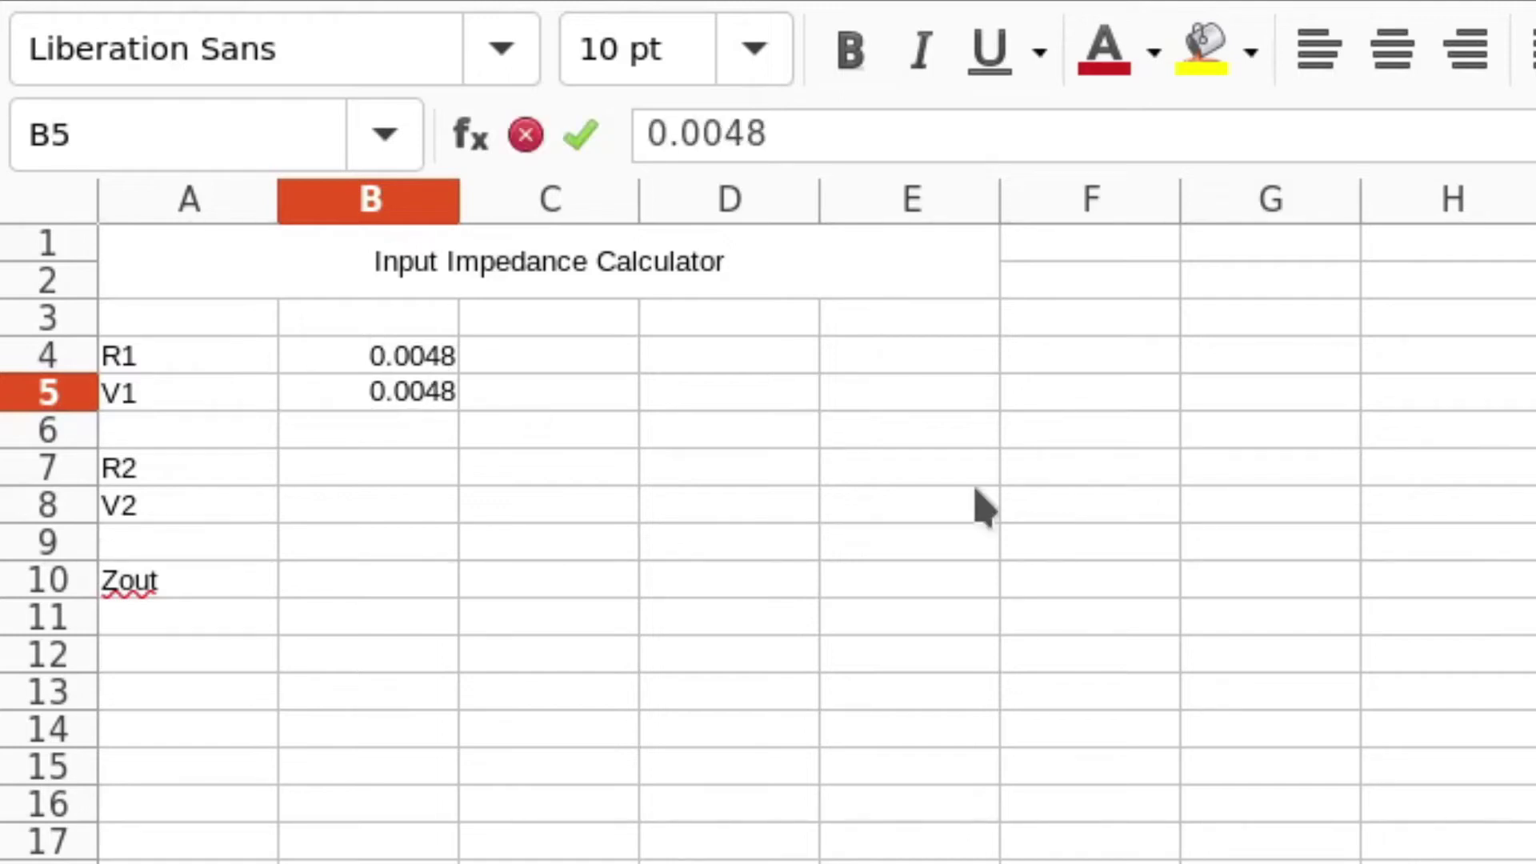
{"action": "key", "text": "Up"}
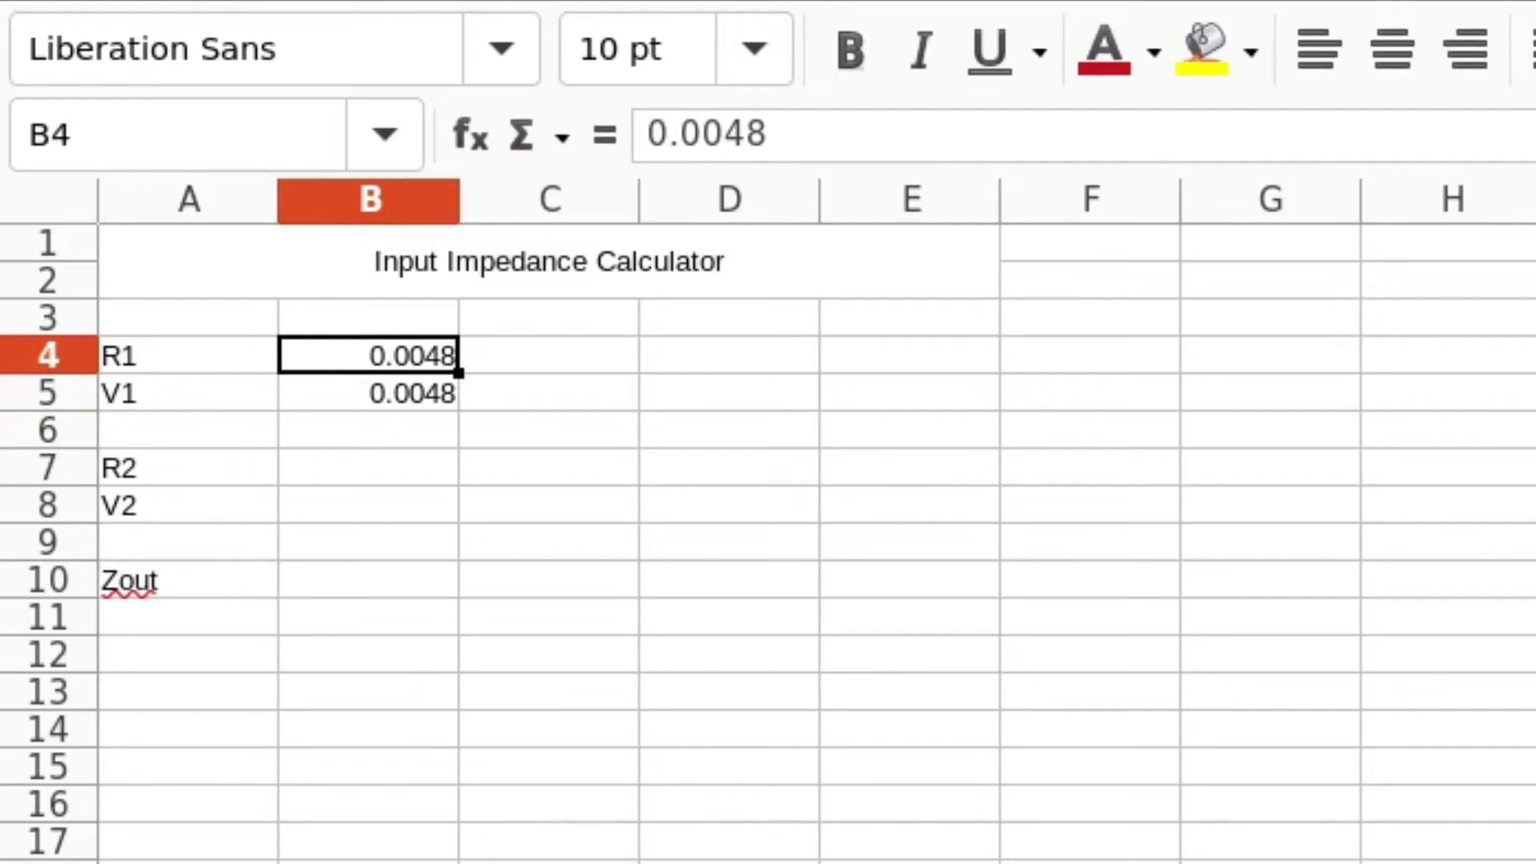
{"action": "type", "text": "822"}
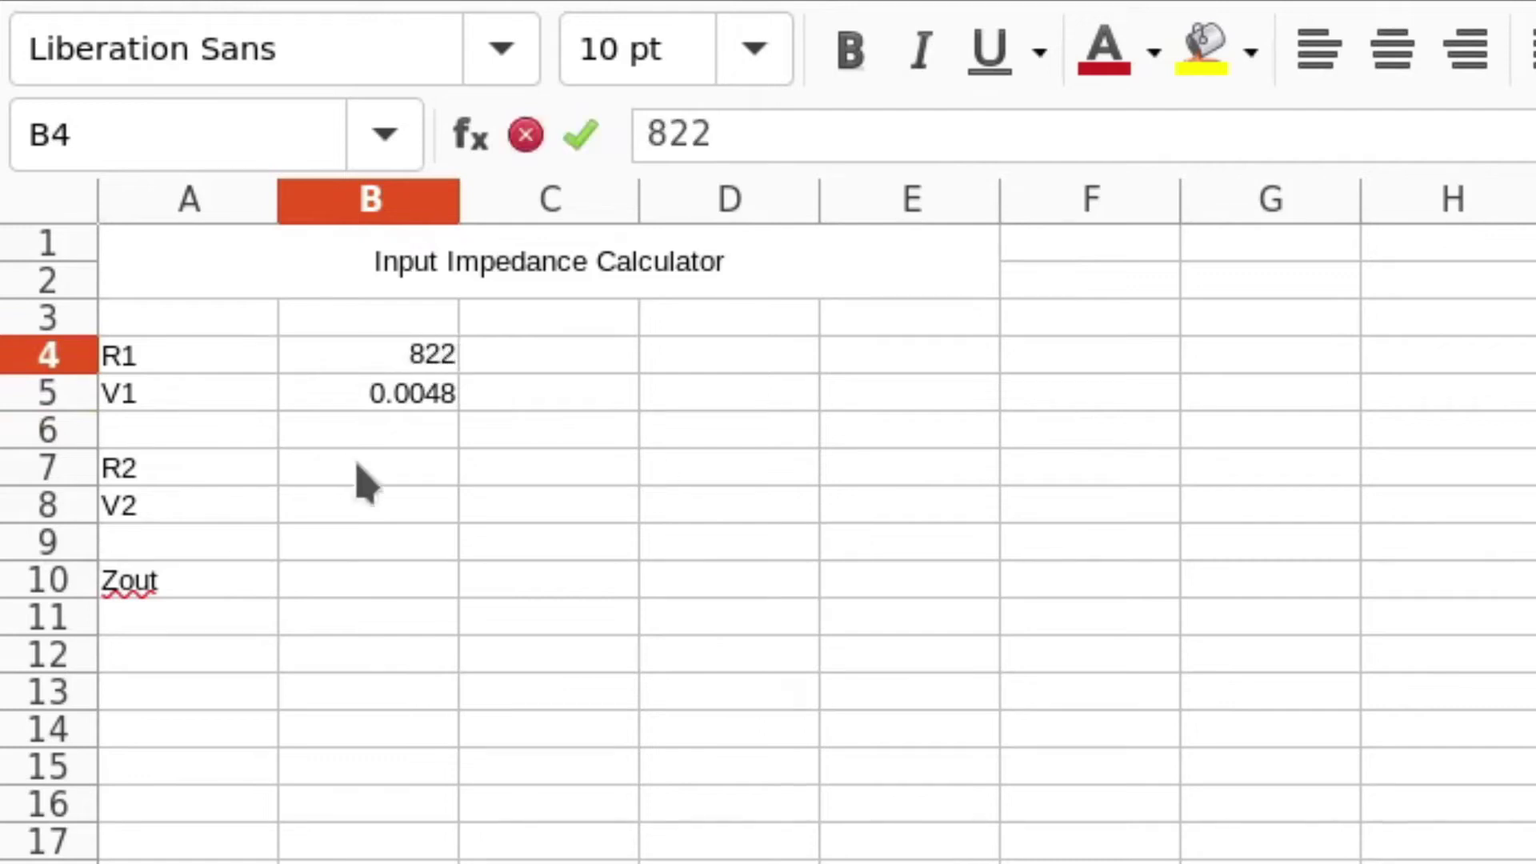
- Enter 1474 as the R2 value in B7 and 0.0064 as the V2 value in B8
{"action": "left_click", "coordinate": [358, 468]}
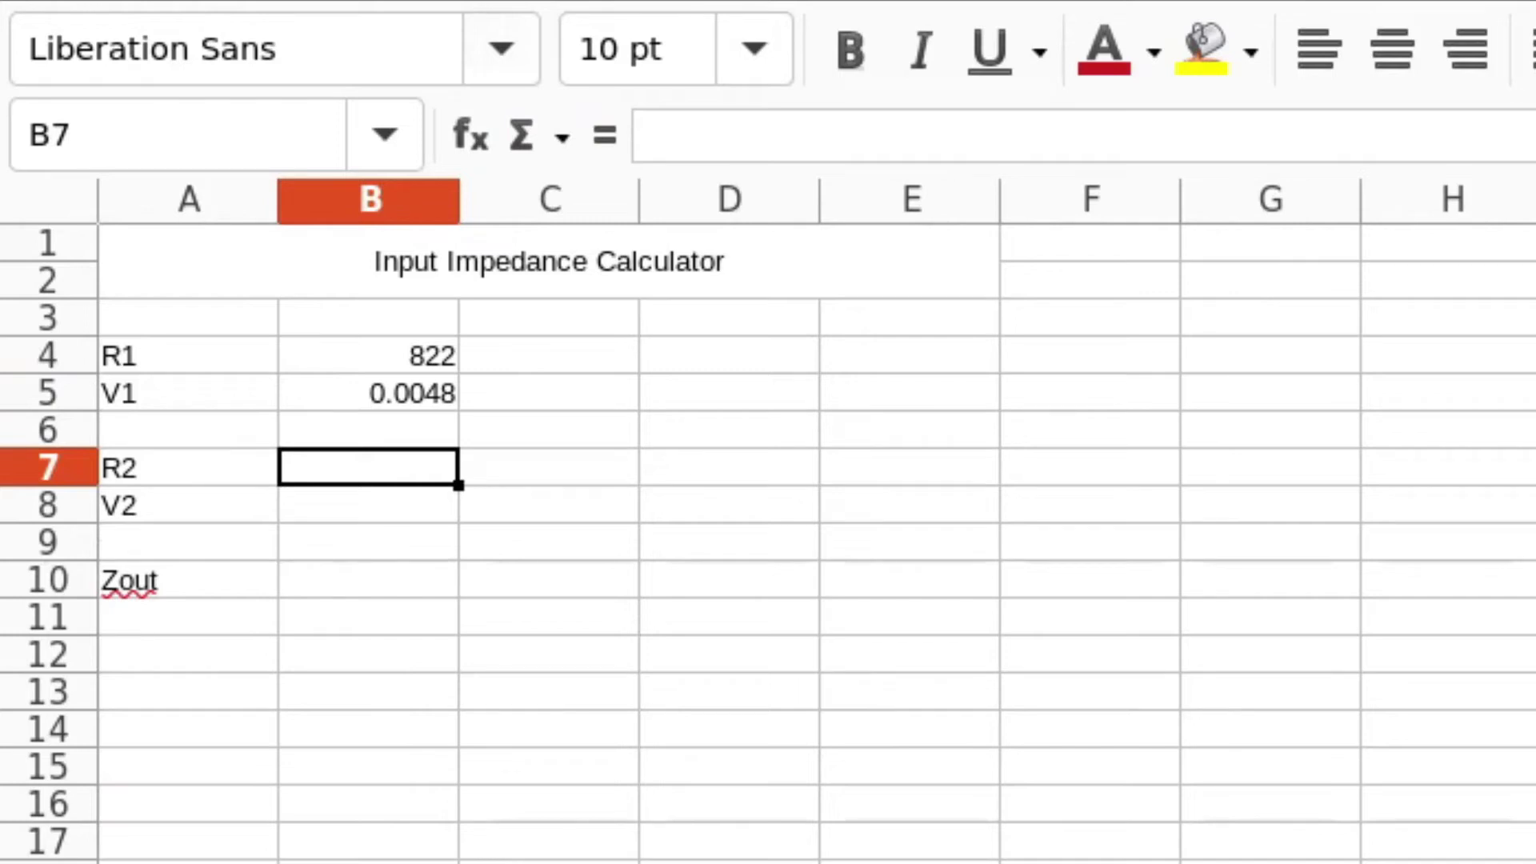
{"action": "type", "text": "1474"}
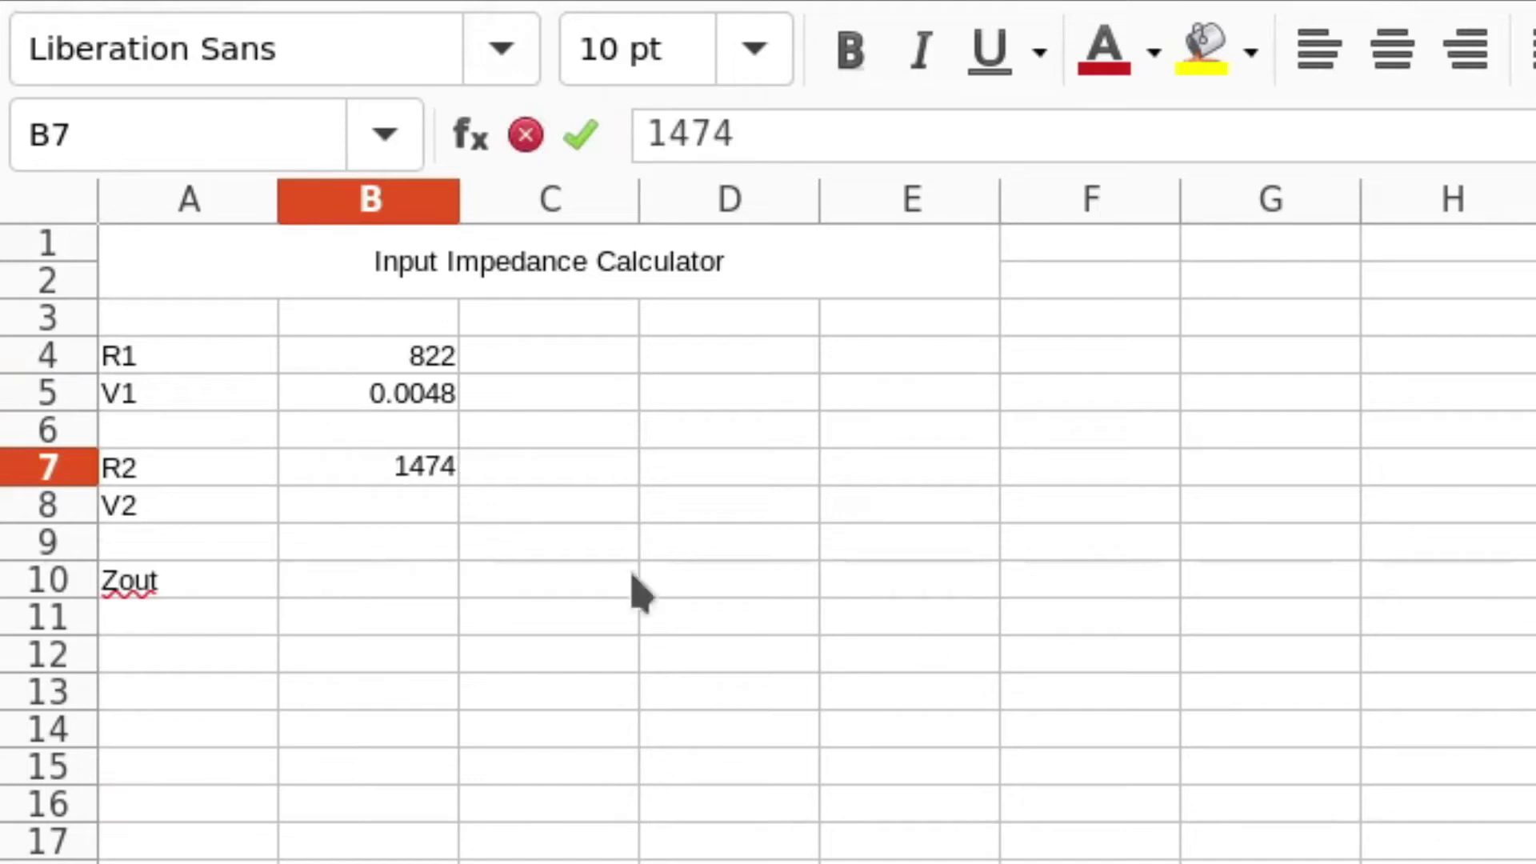
{"action": "key", "text": "Return"}
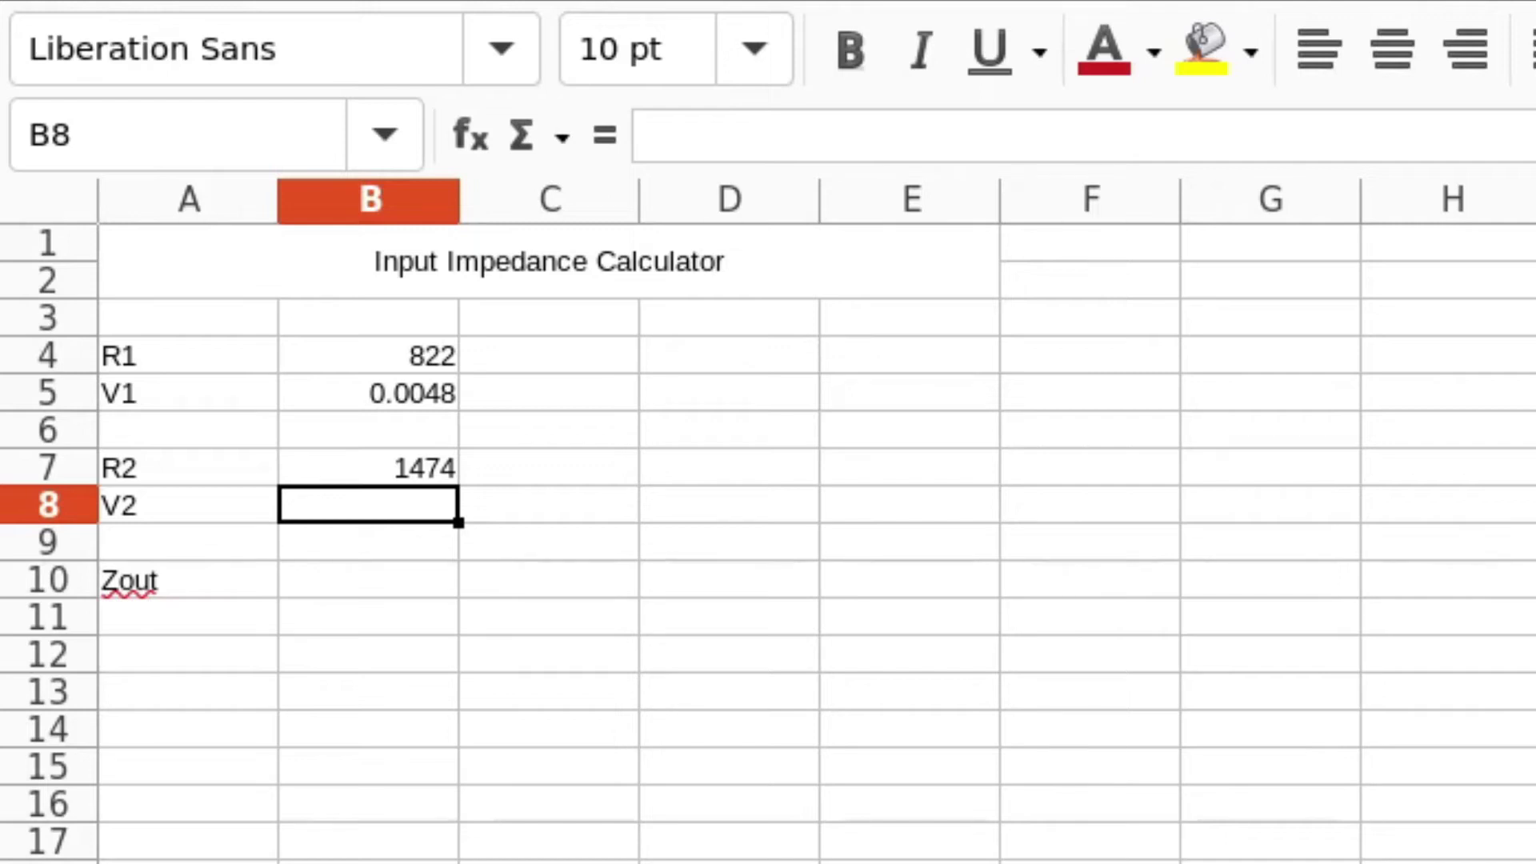
{"action": "type", "text": "0.0064"}
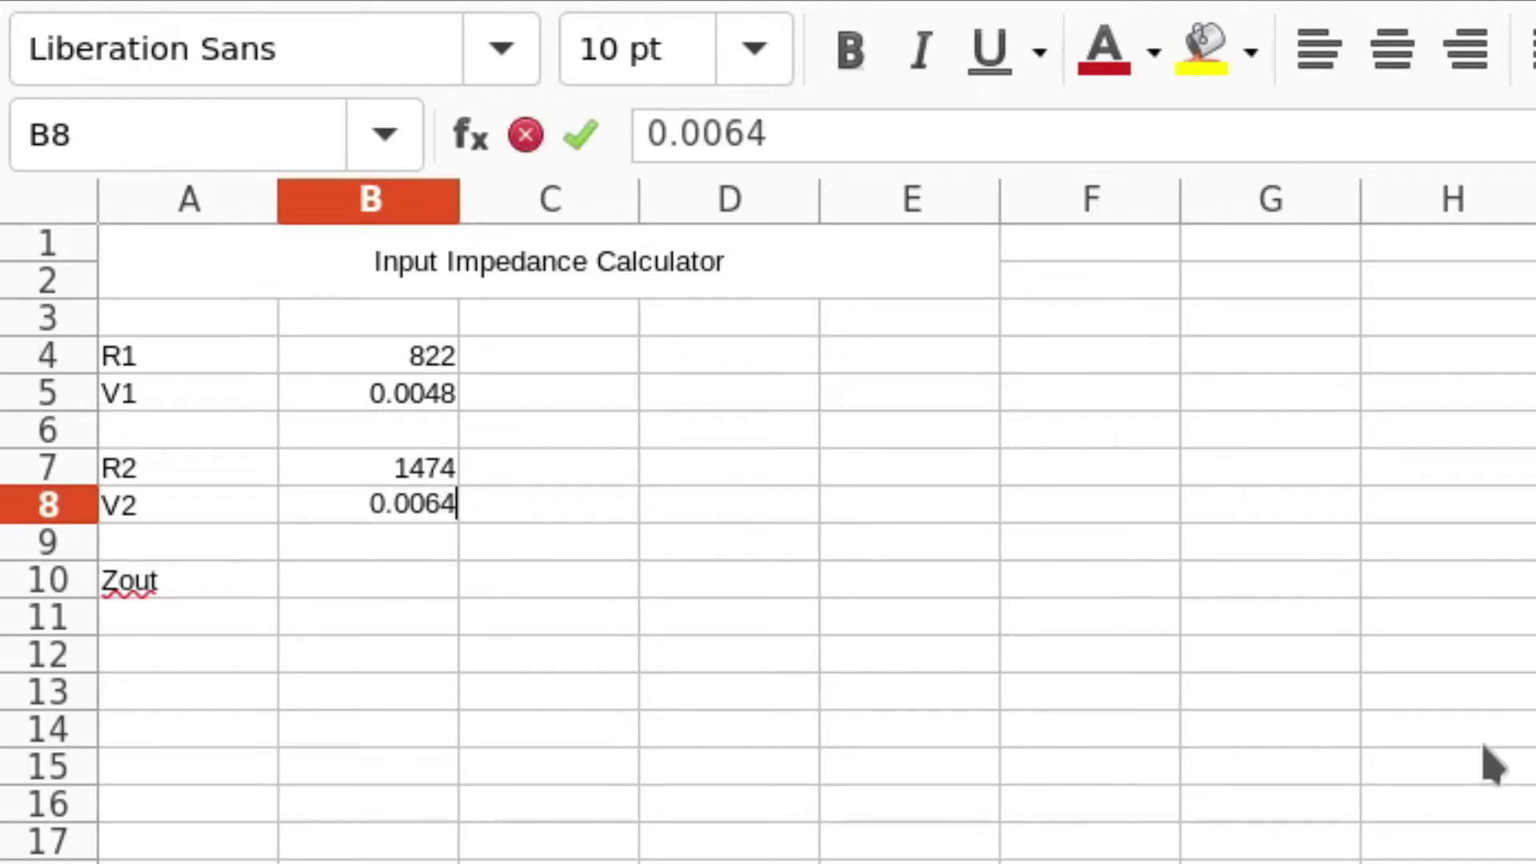
- Start the Zout formula in cell B10 with =(A4-(A4*, leaving the inner bracket closed
{"action": "left_click", "coordinate": [360, 578]}
{"action": "left_click", "coordinate": [716, 144]}
{"action": "left_click", "coordinate": [715, 140]}
{"action": "type", "text": "="}
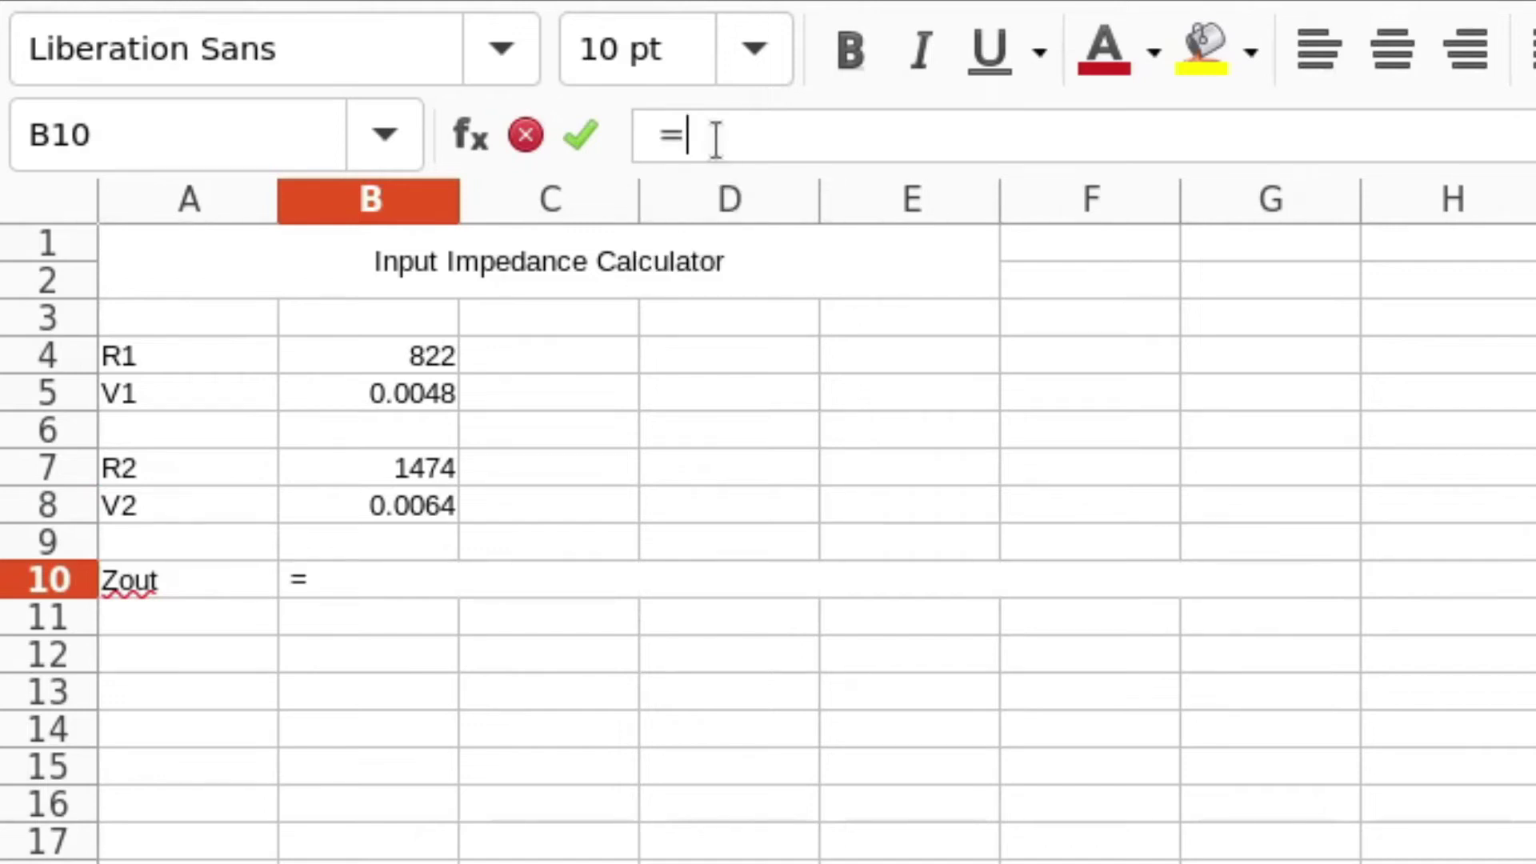
{"action": "type", "text": "("}
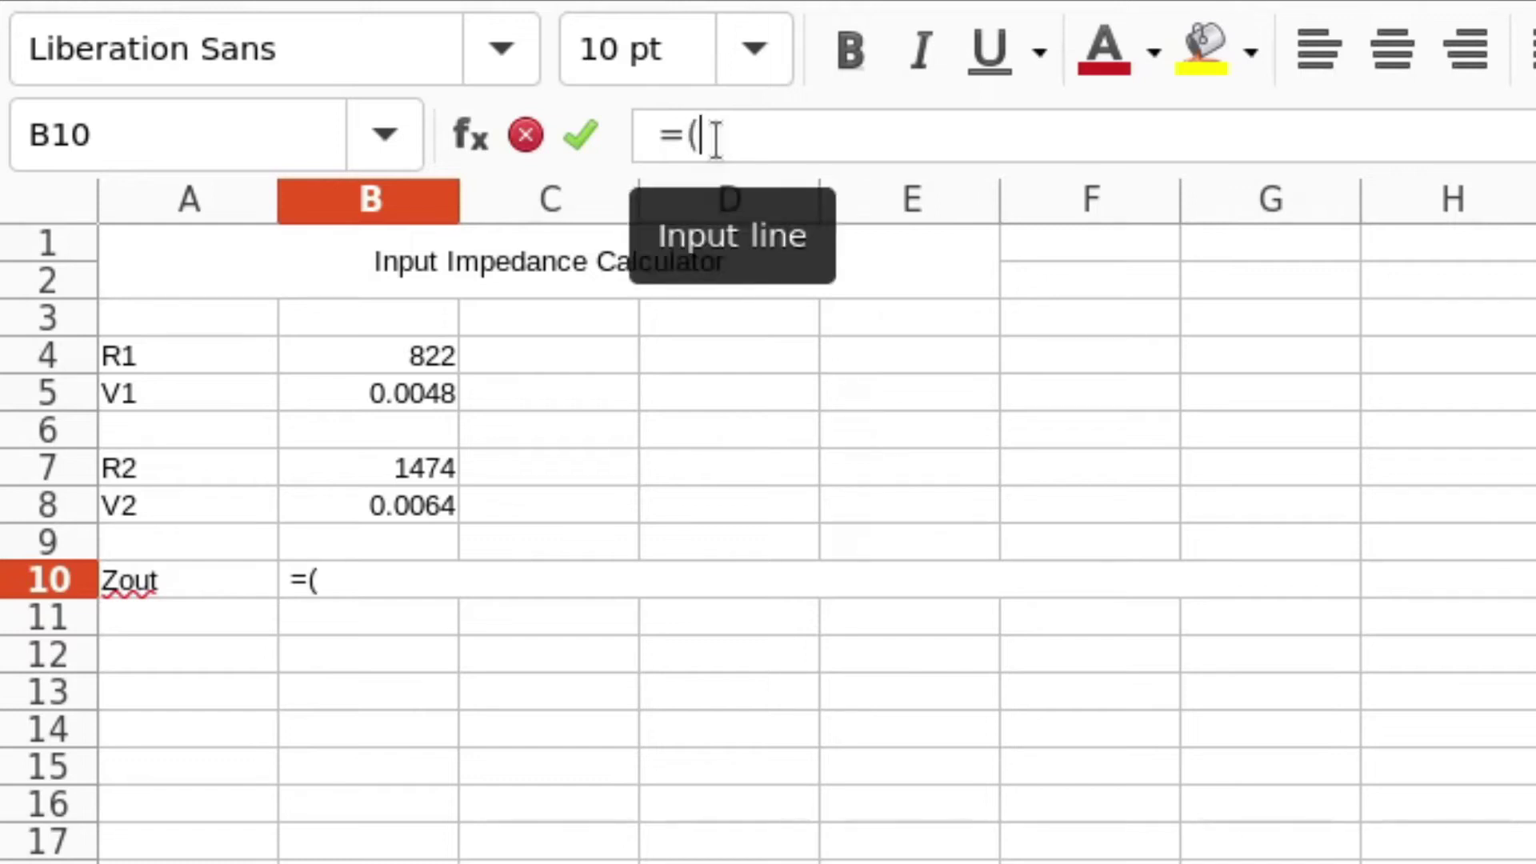
{"action": "type", "text": "A4"}
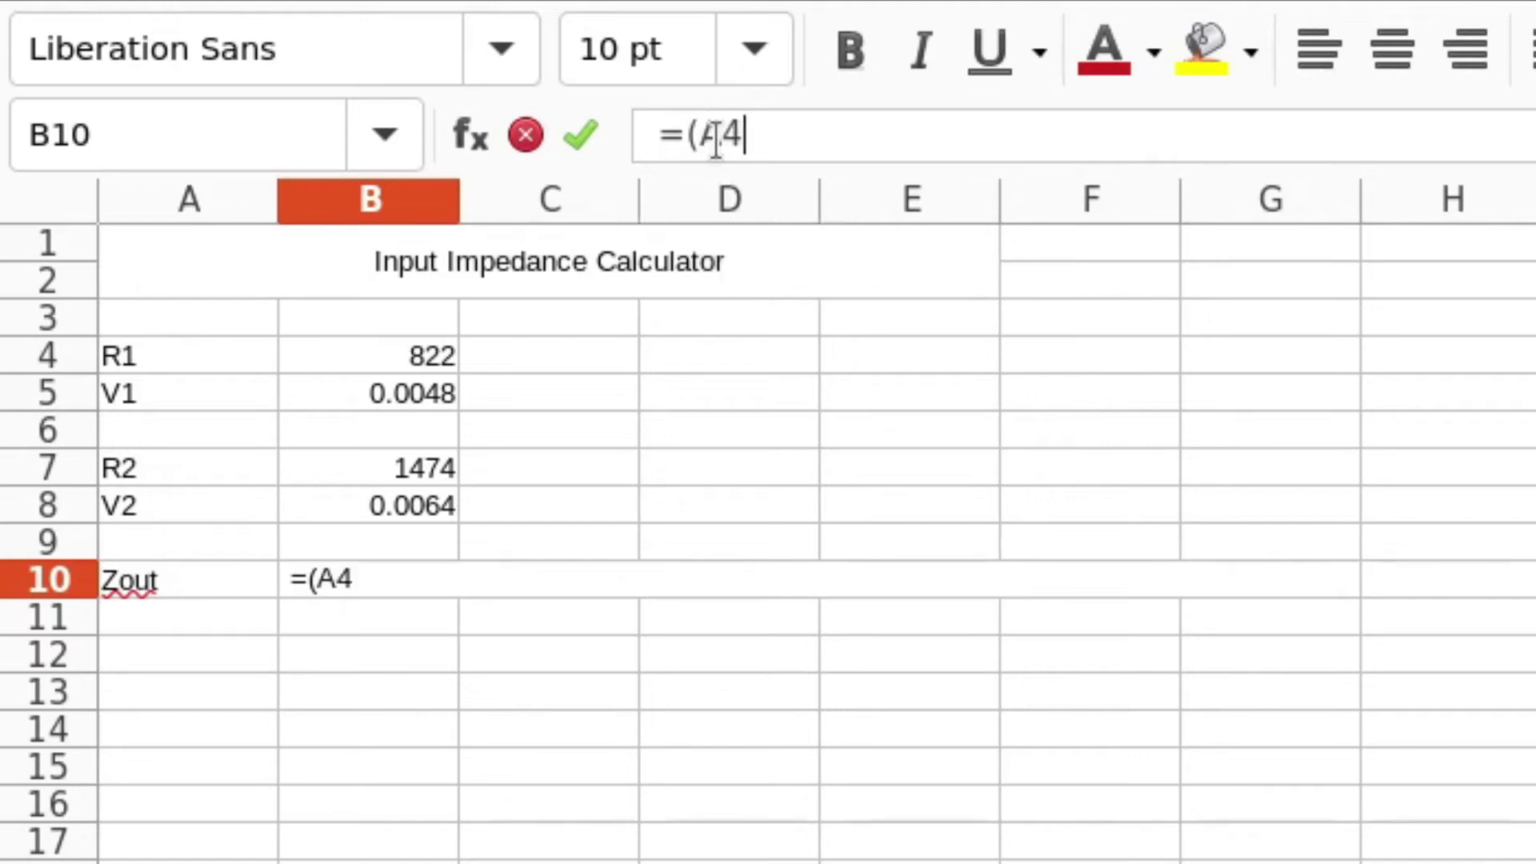
{"action": "type", "text": "-()"}
{"action": "key", "text": "Left"}
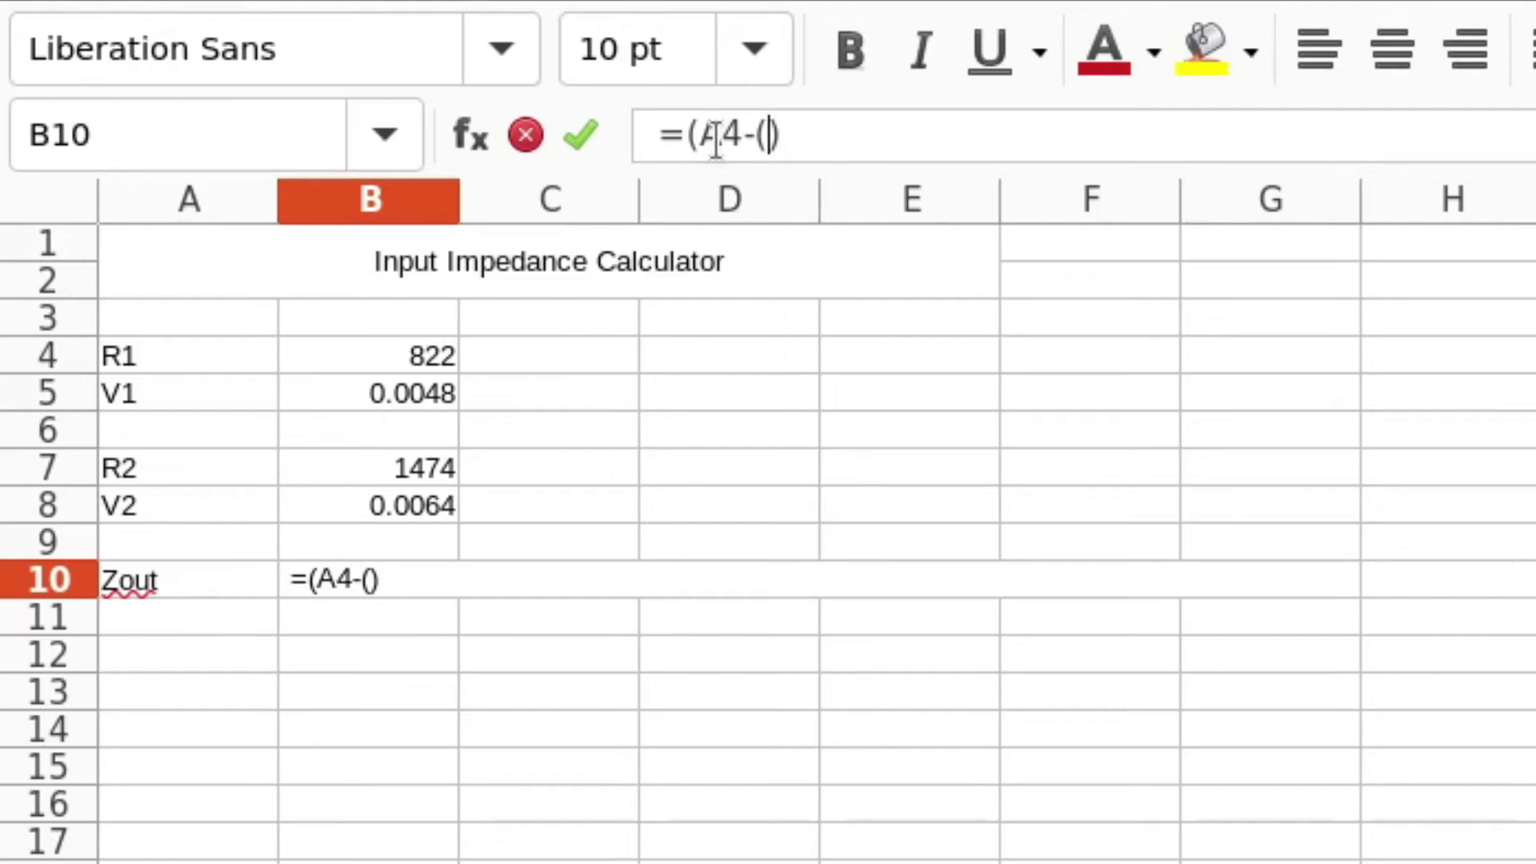
{"action": "type", "text": "A4"}
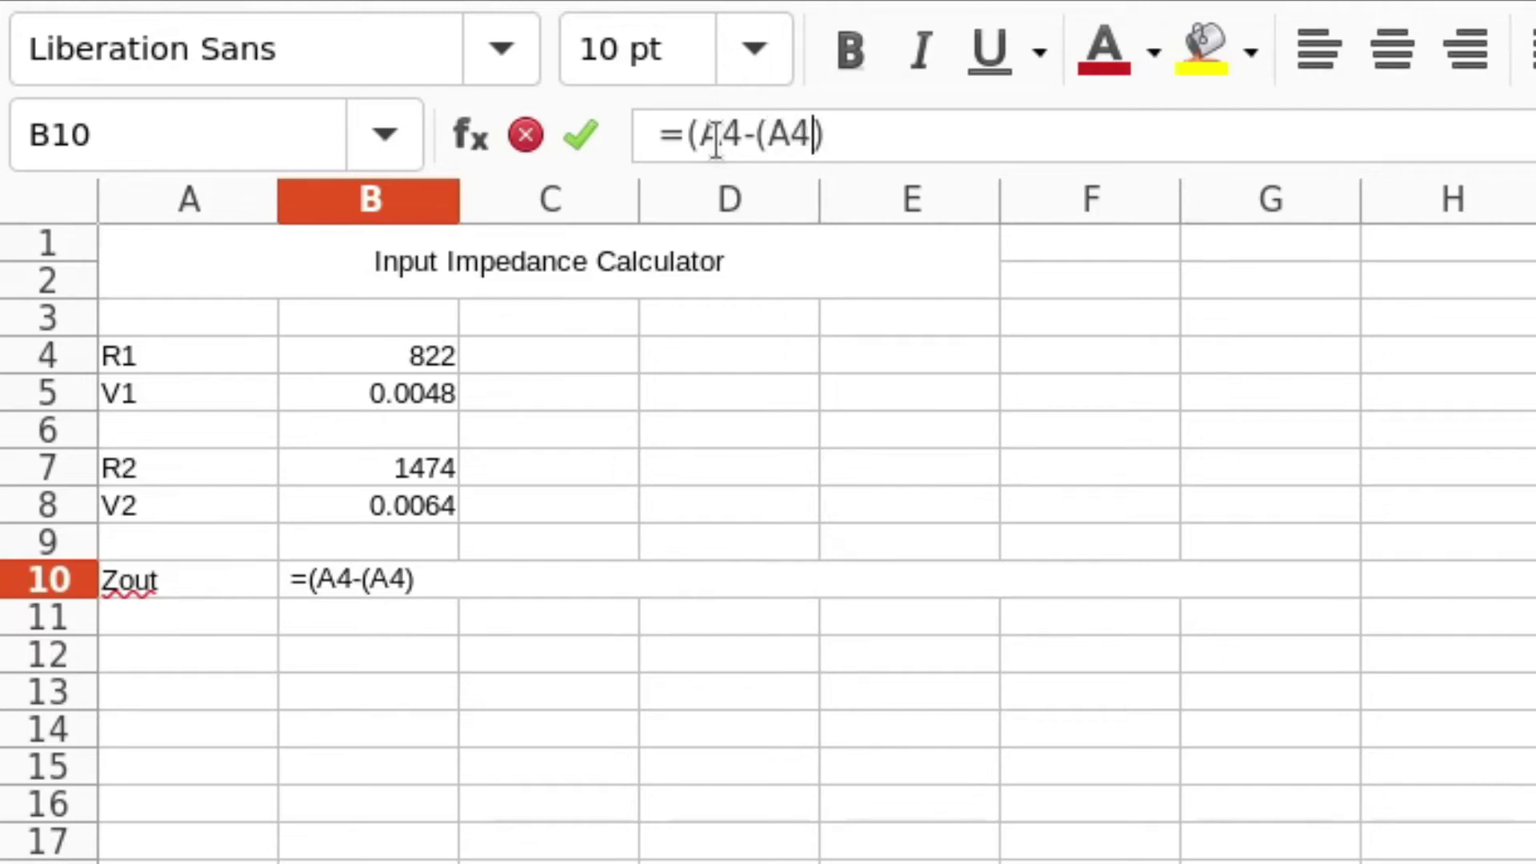
{"action": "type", "text": "*"}
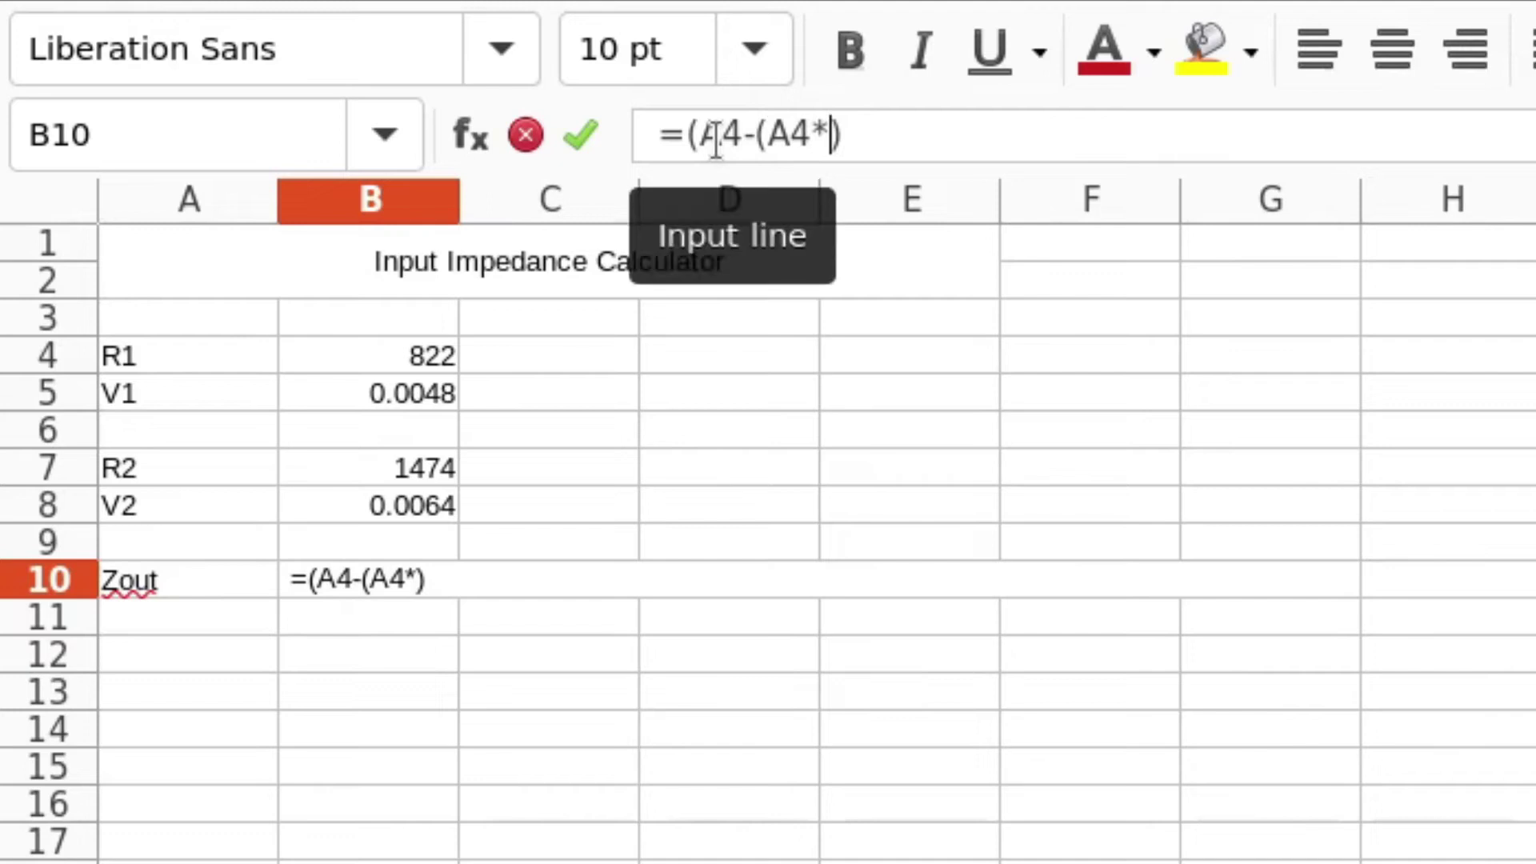
- Multiply by the voltage ratio (A5/A8) inside the B10 formula and close the brackets, giving =(A4-(A4*(A5/A8)))
{"action": "type", "text": "()"}
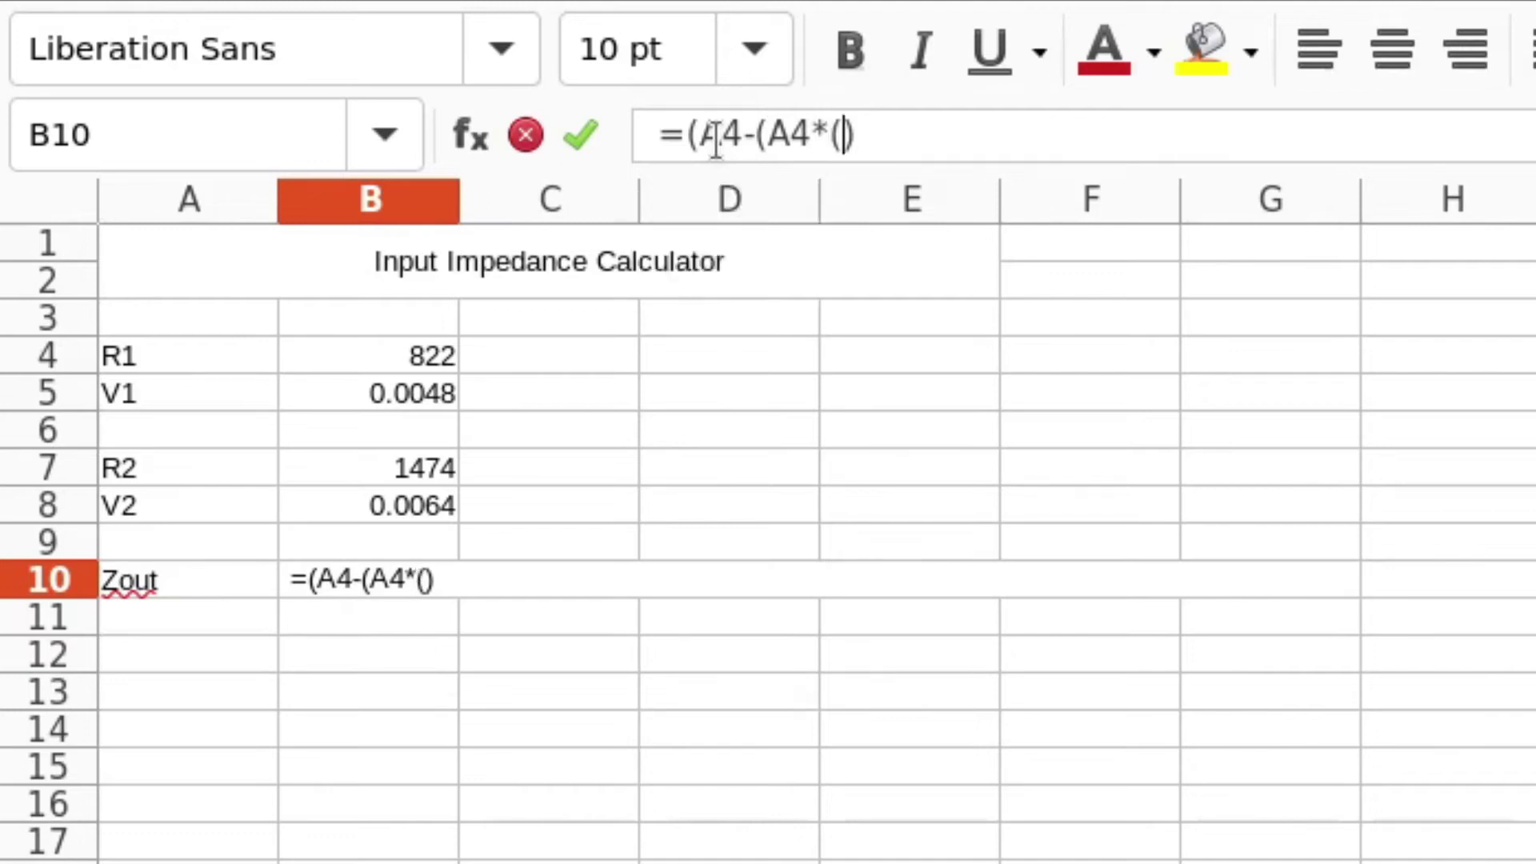
{"action": "key", "text": "Left"}
{"action": "type", "text": "A5"}
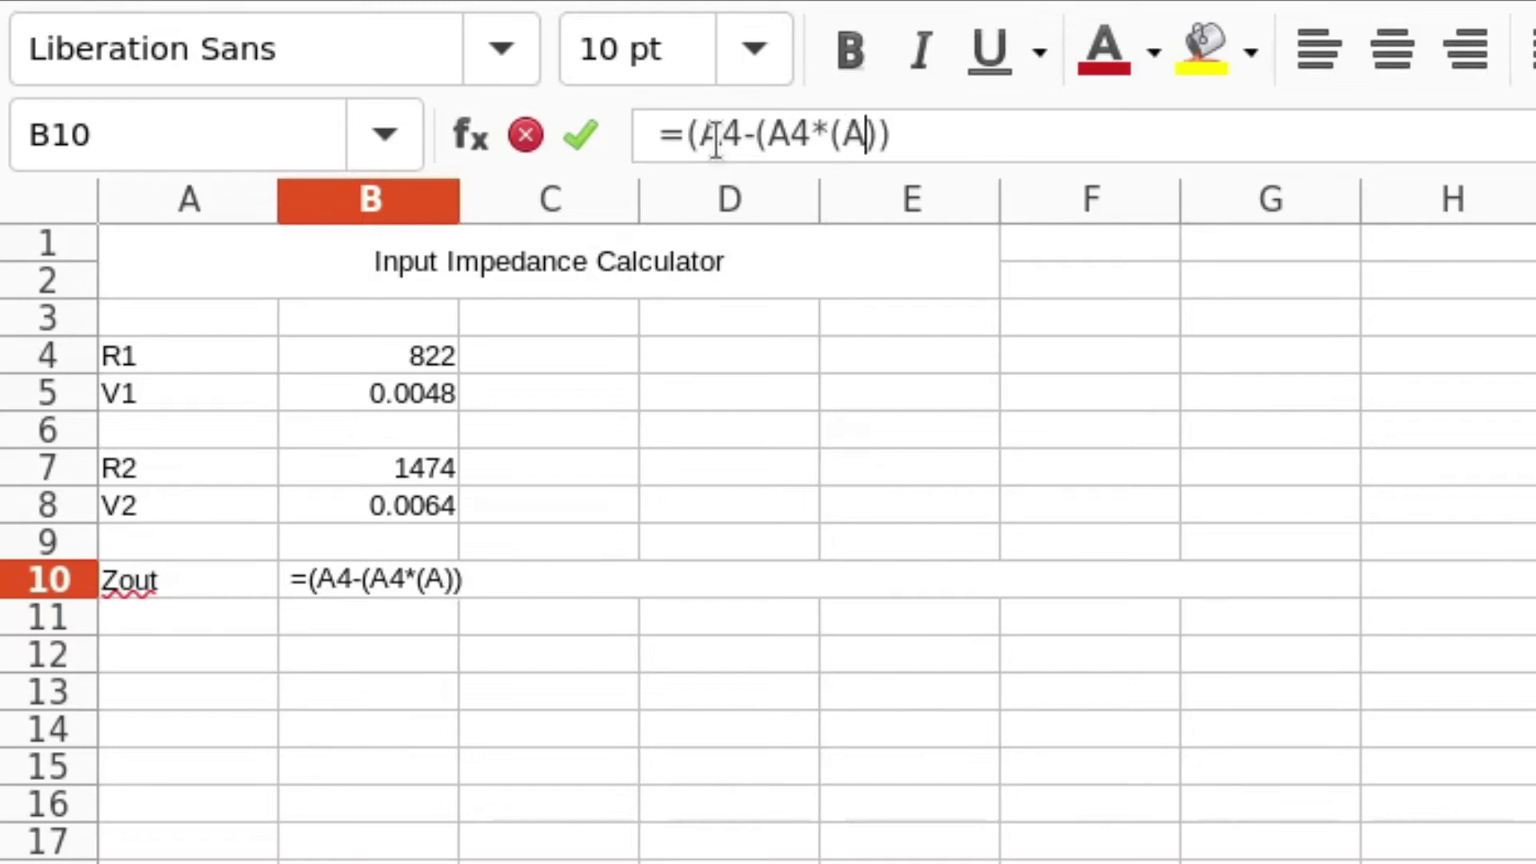
{"action": "type", "text": "/"}
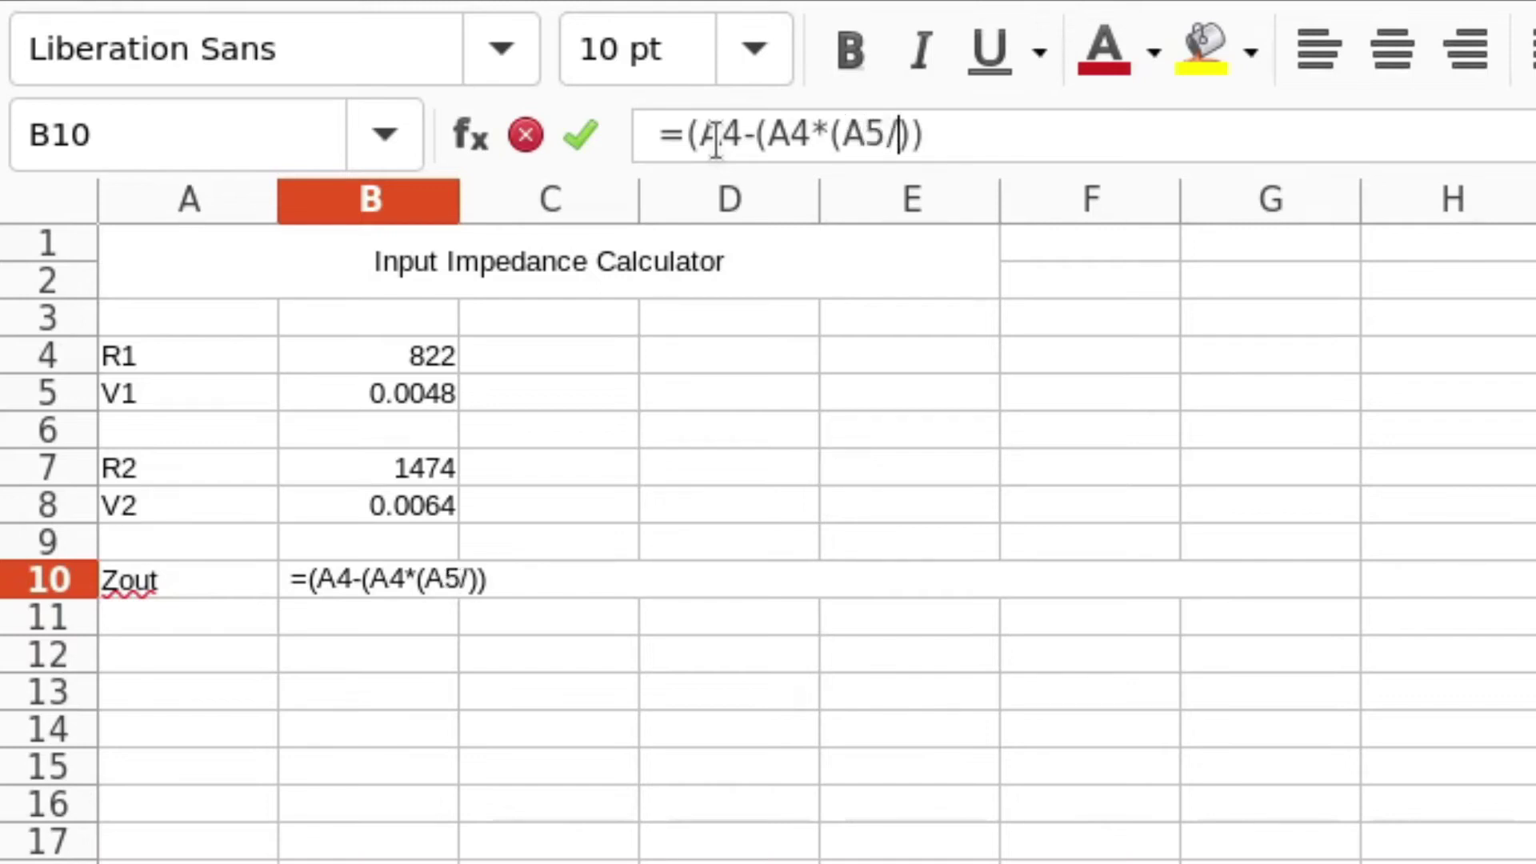
{"action": "type", "text": "A8"}
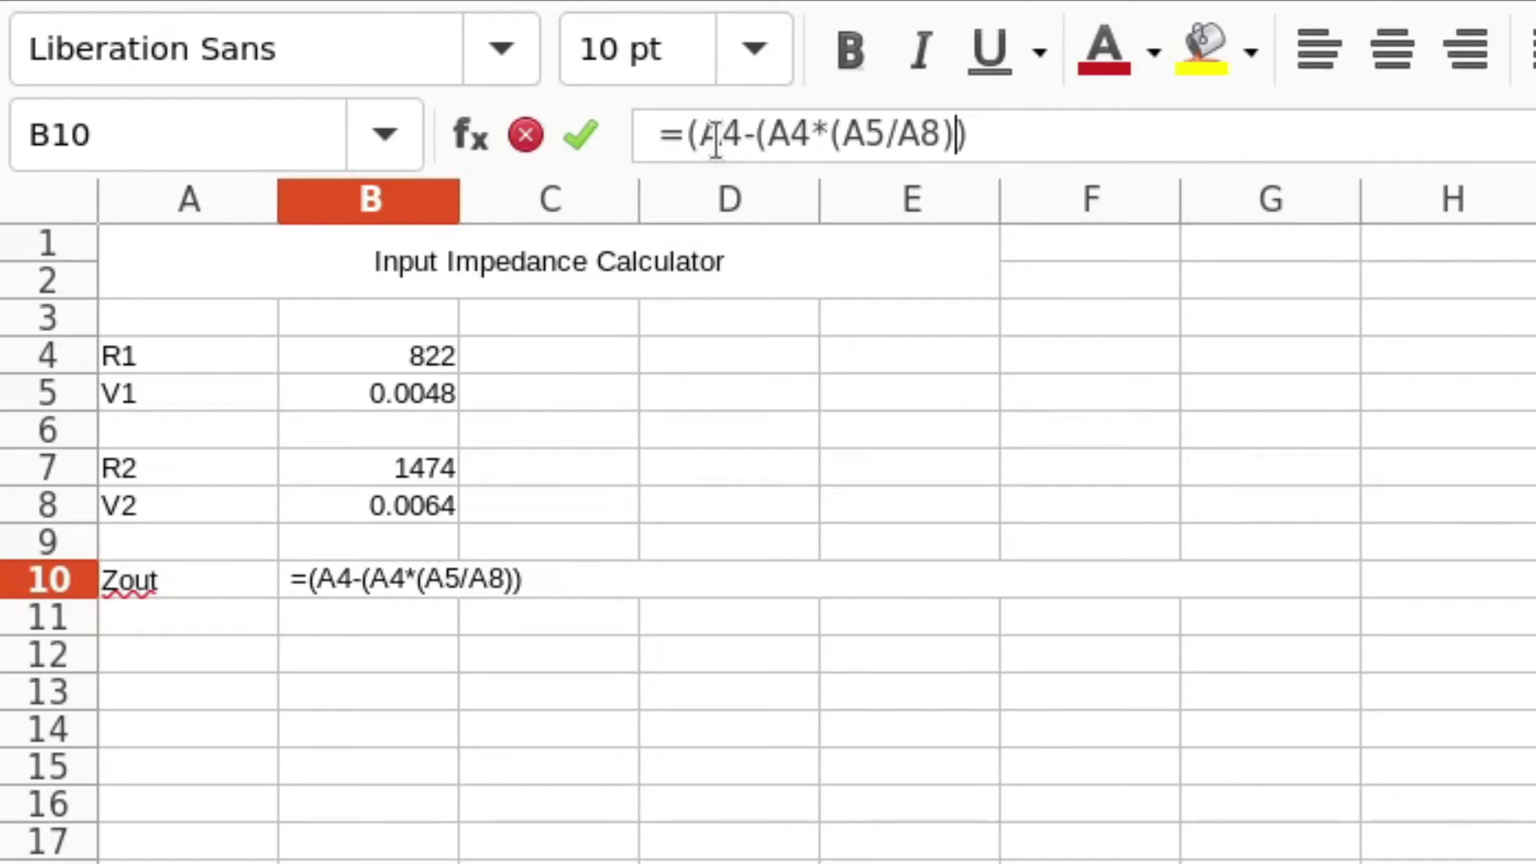
{"action": "type", "text": ")"}
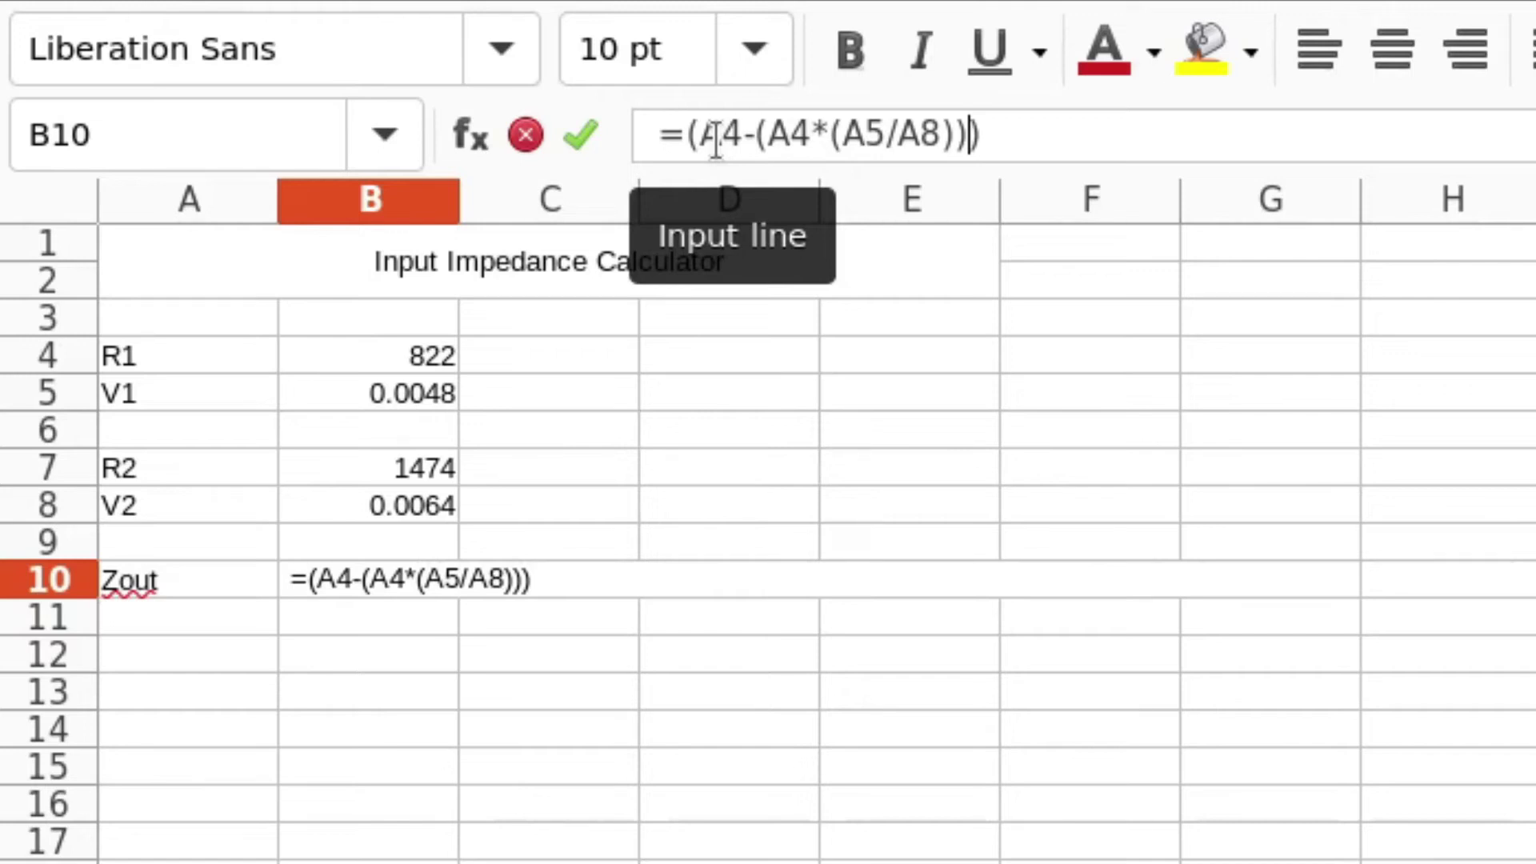
- Add the division by (A5/A8) before the final closing bracket of the B10 formula
{"action": "type", "text": "/"}
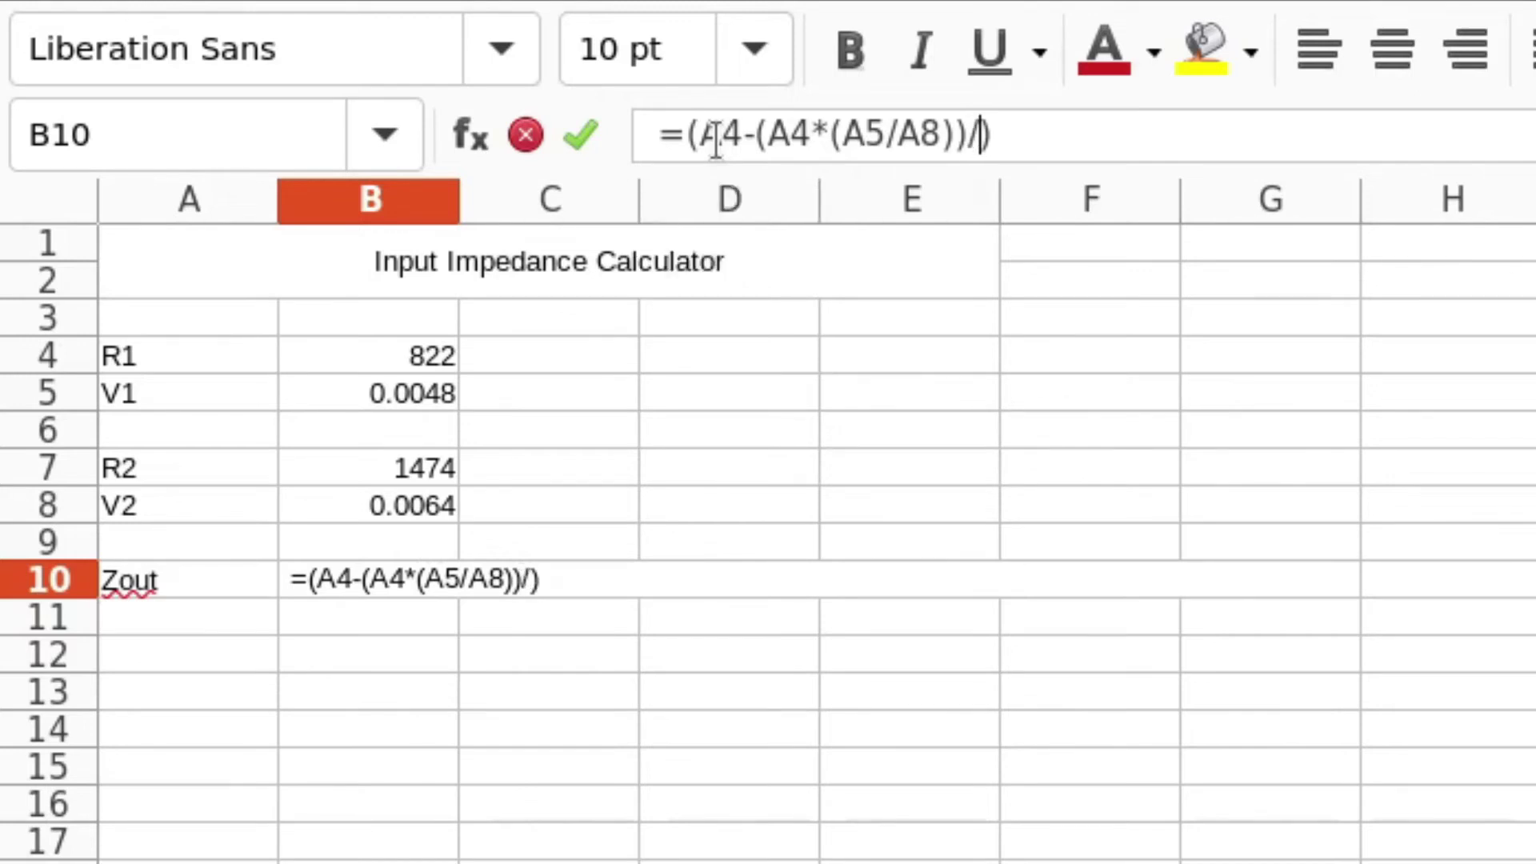
{"action": "type", "text": "()"}
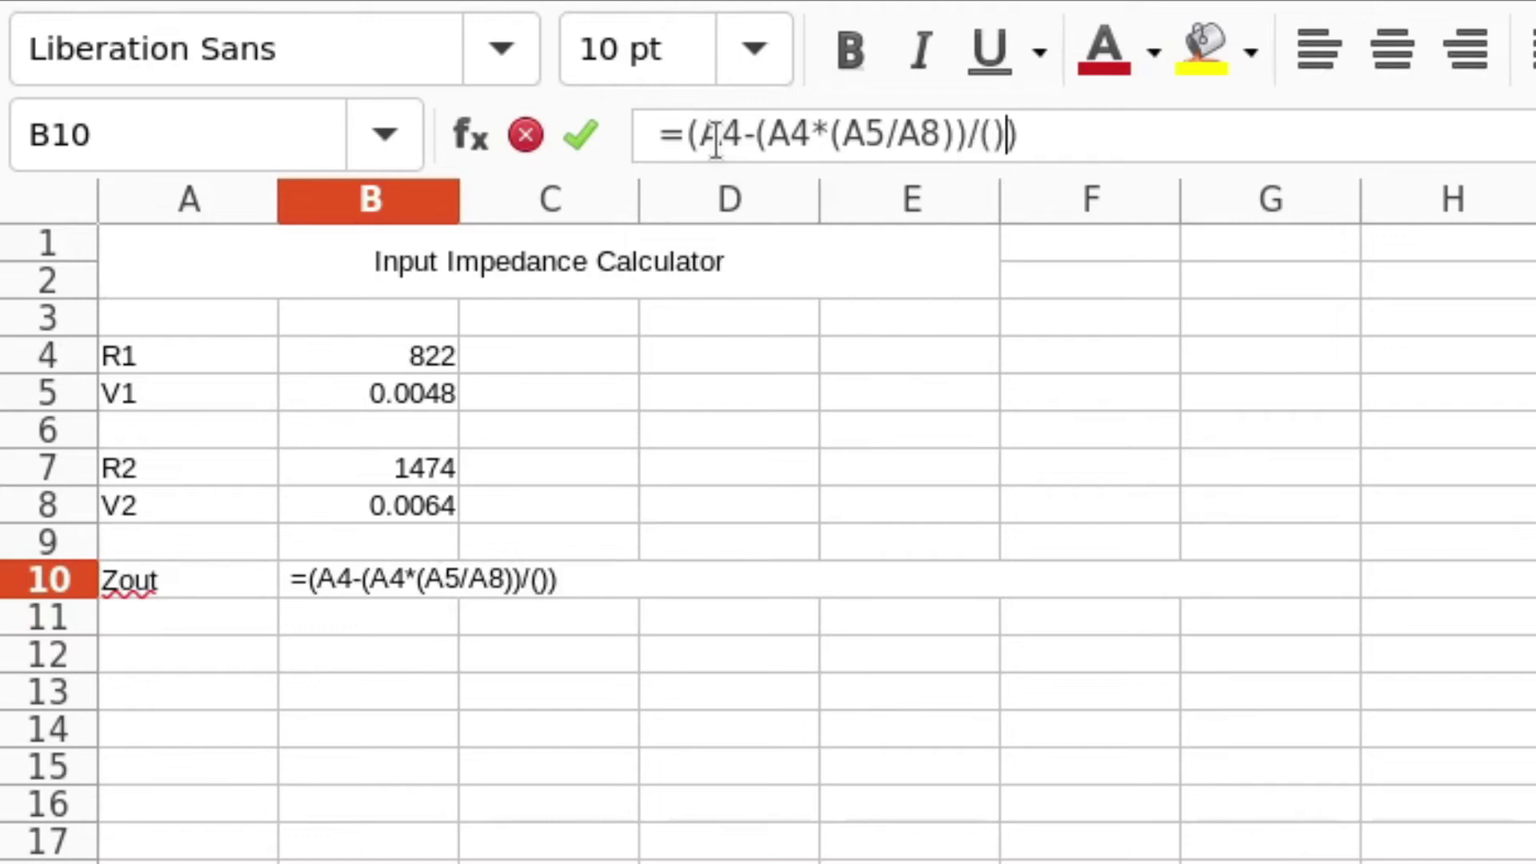
{"action": "key", "text": "Left"}
{"action": "type", "text": "A5/"}
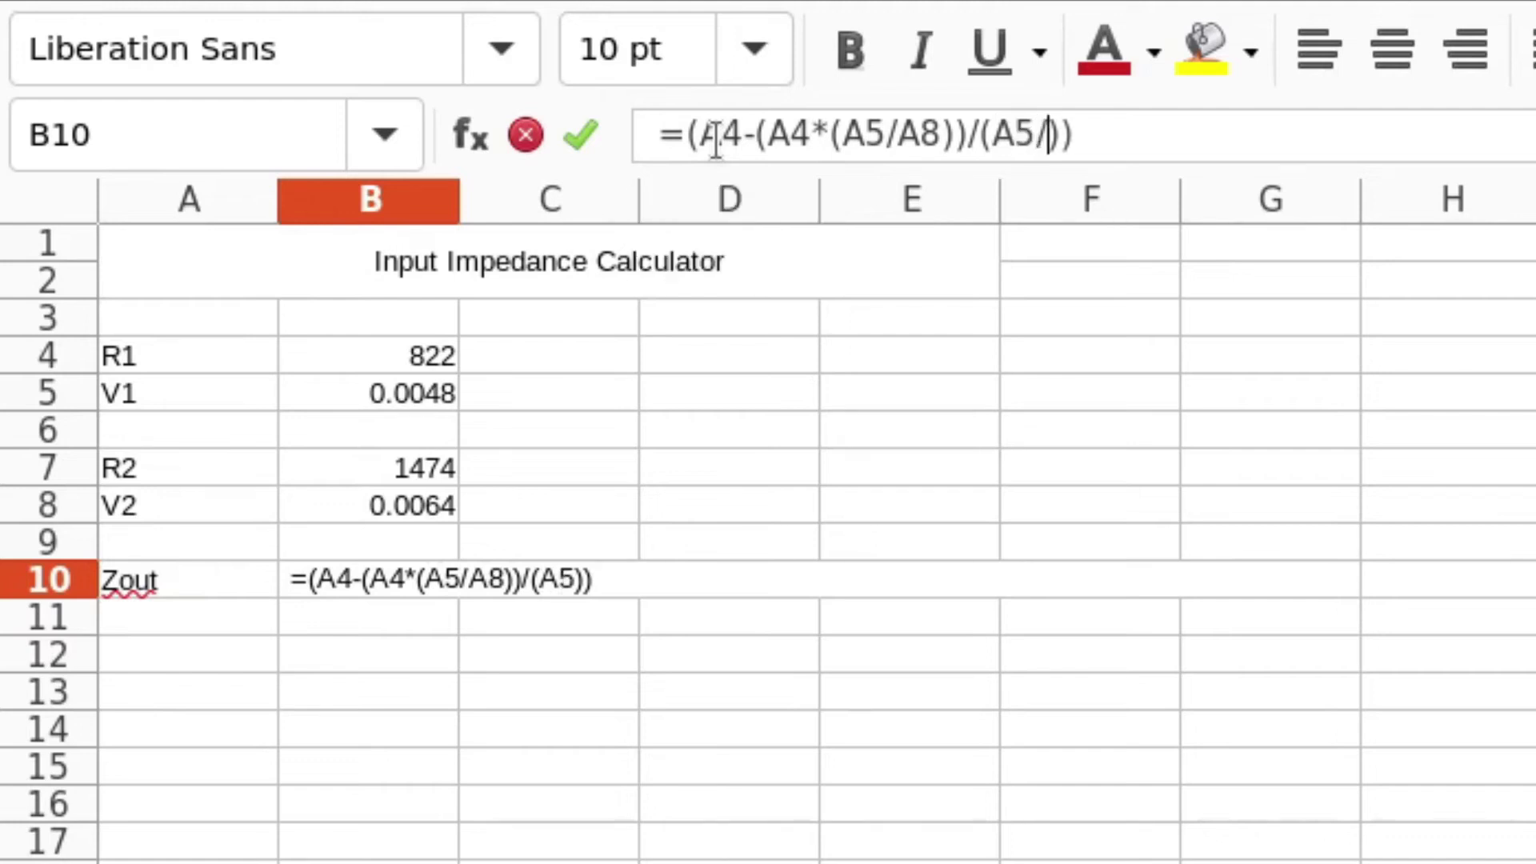
{"action": "type", "text": "A8"}
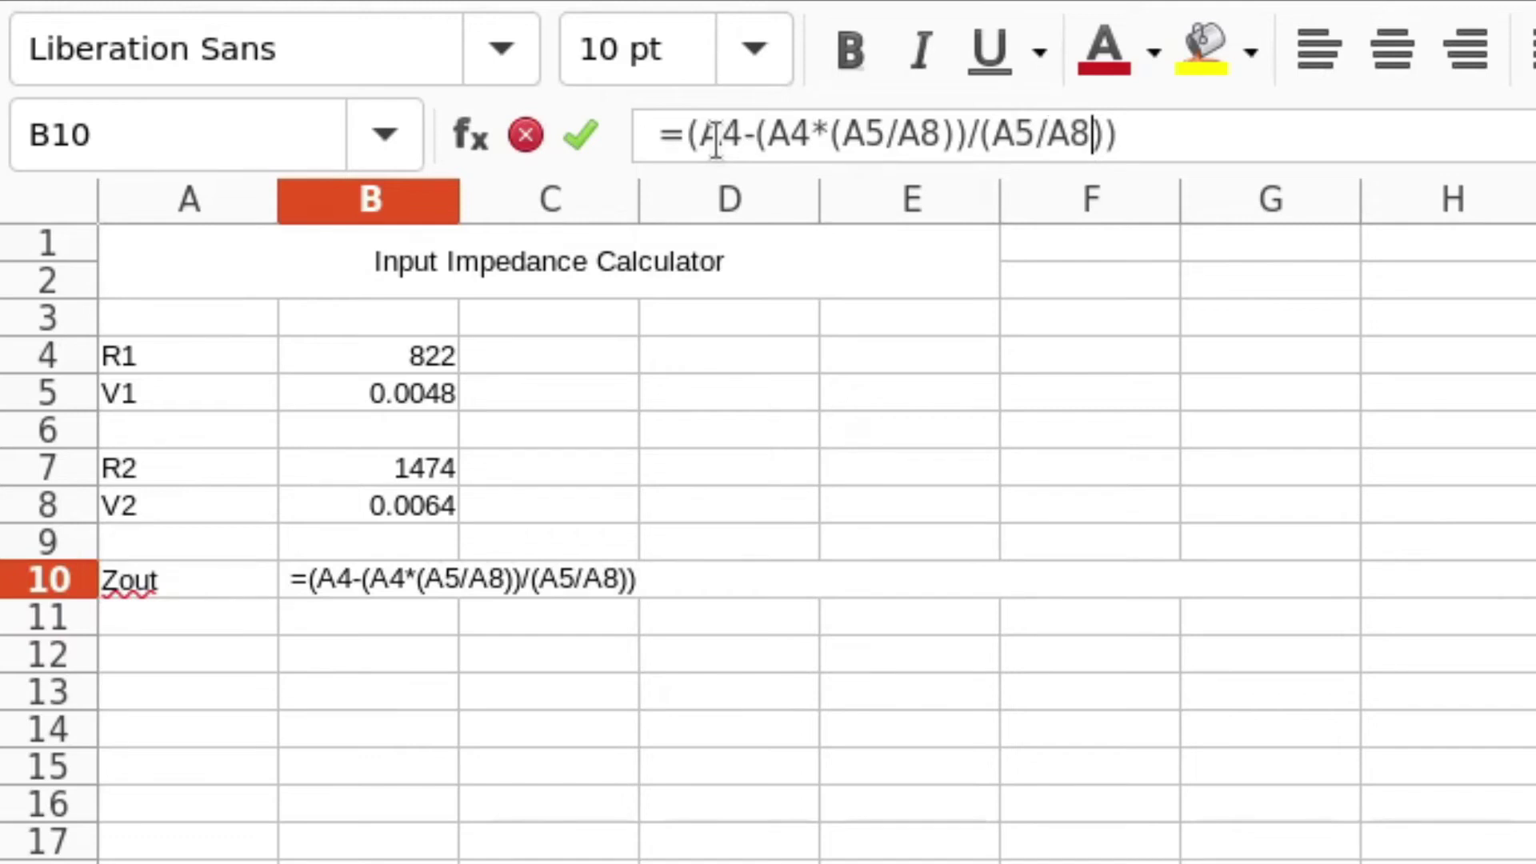
- Subtract the resistance ratio (A4/A7) after the divisor (A5/A8) in the B10 formula
{"action": "type", "text": "-"}
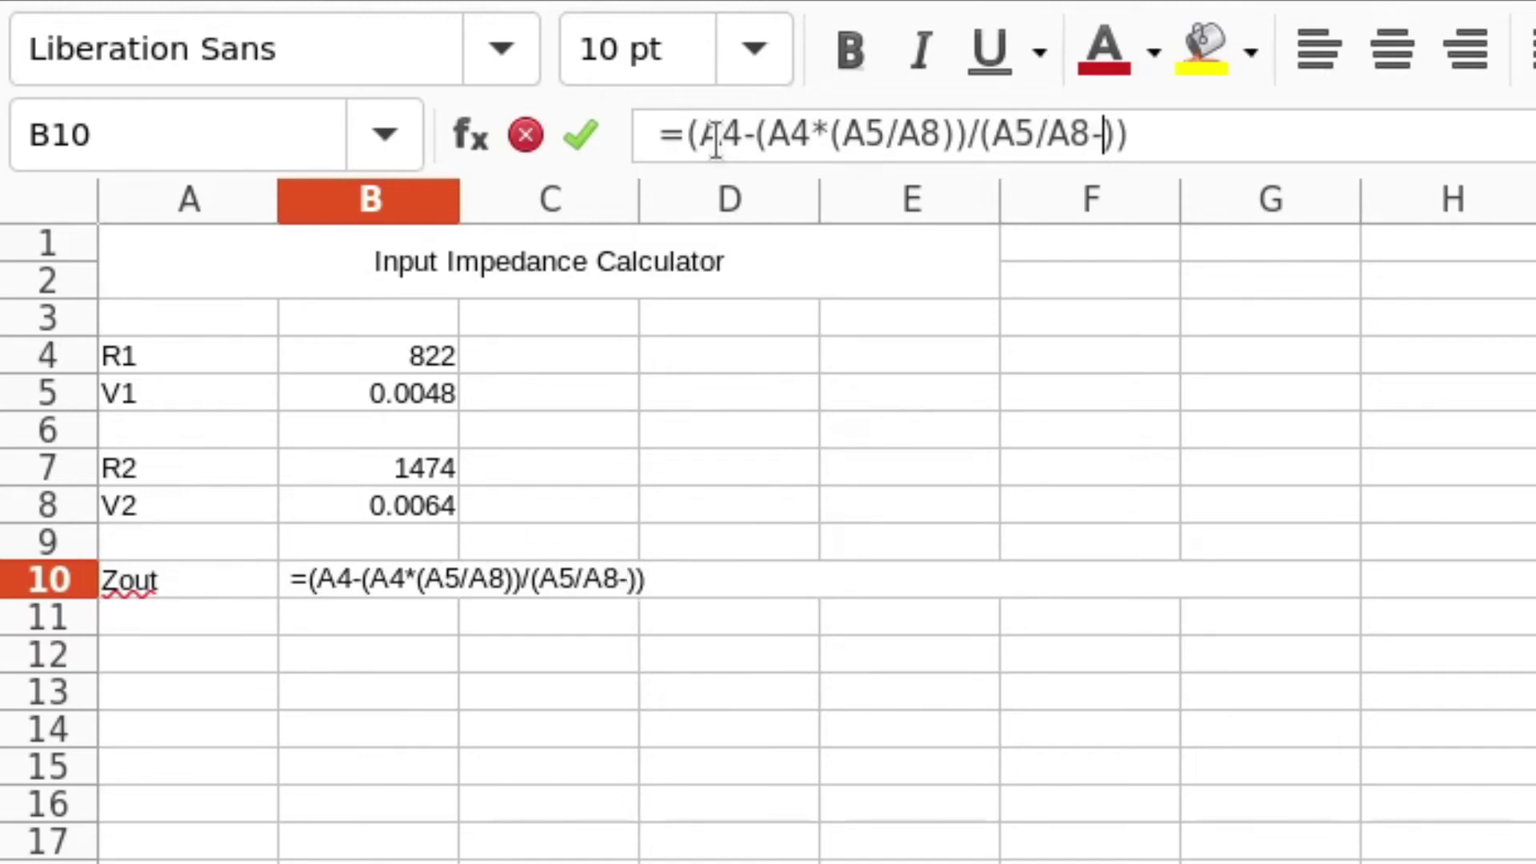
{"action": "key", "text": "BackSpace"}
{"action": "key", "text": "Right"}
{"action": "type", "text": "-()"}
{"action": "key", "text": "Left"}
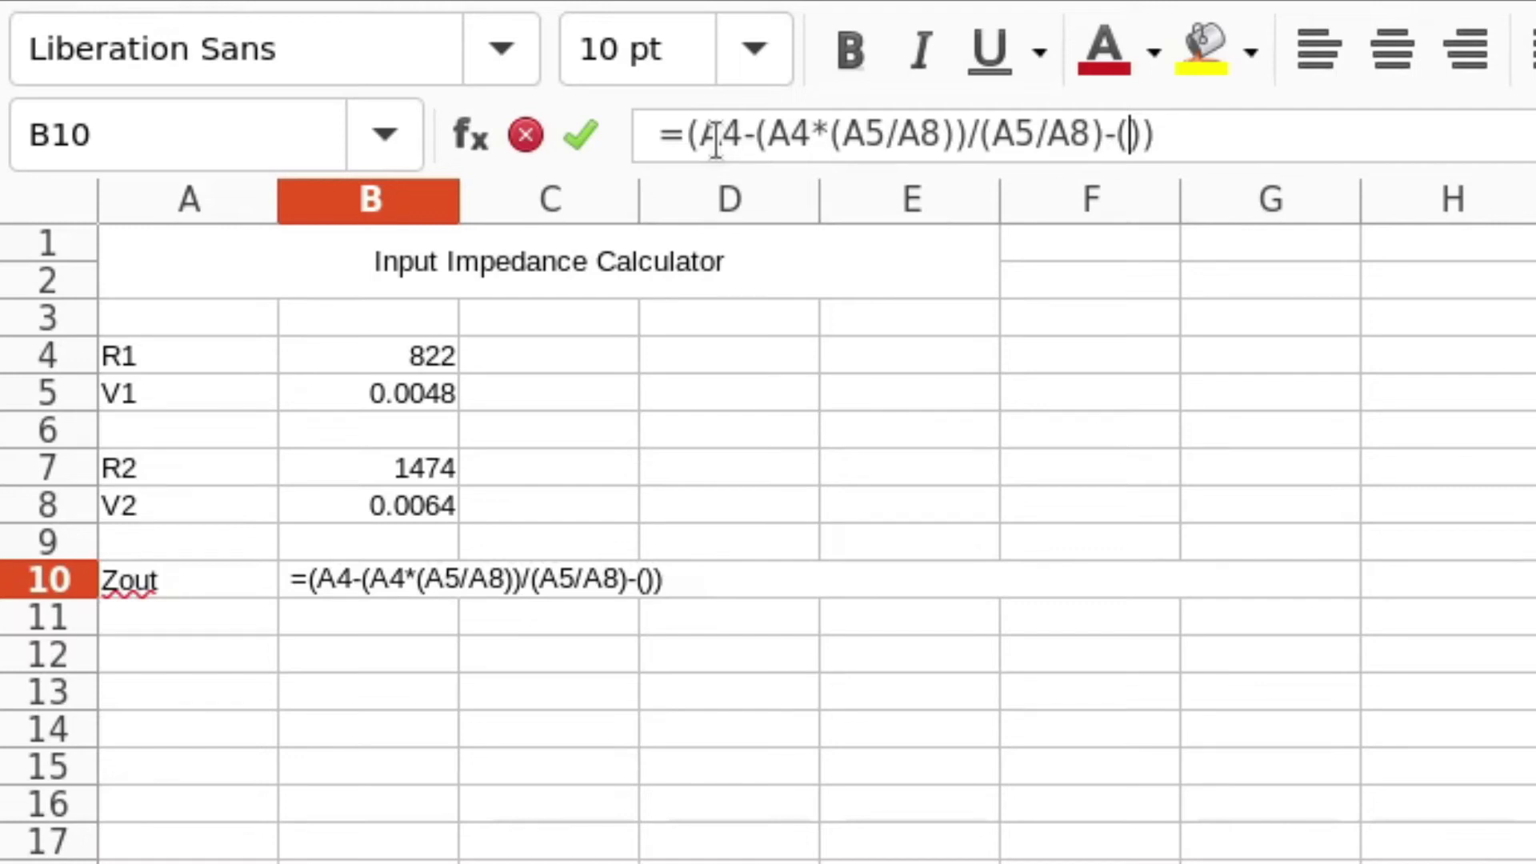
{"action": "type", "text": "A4"}
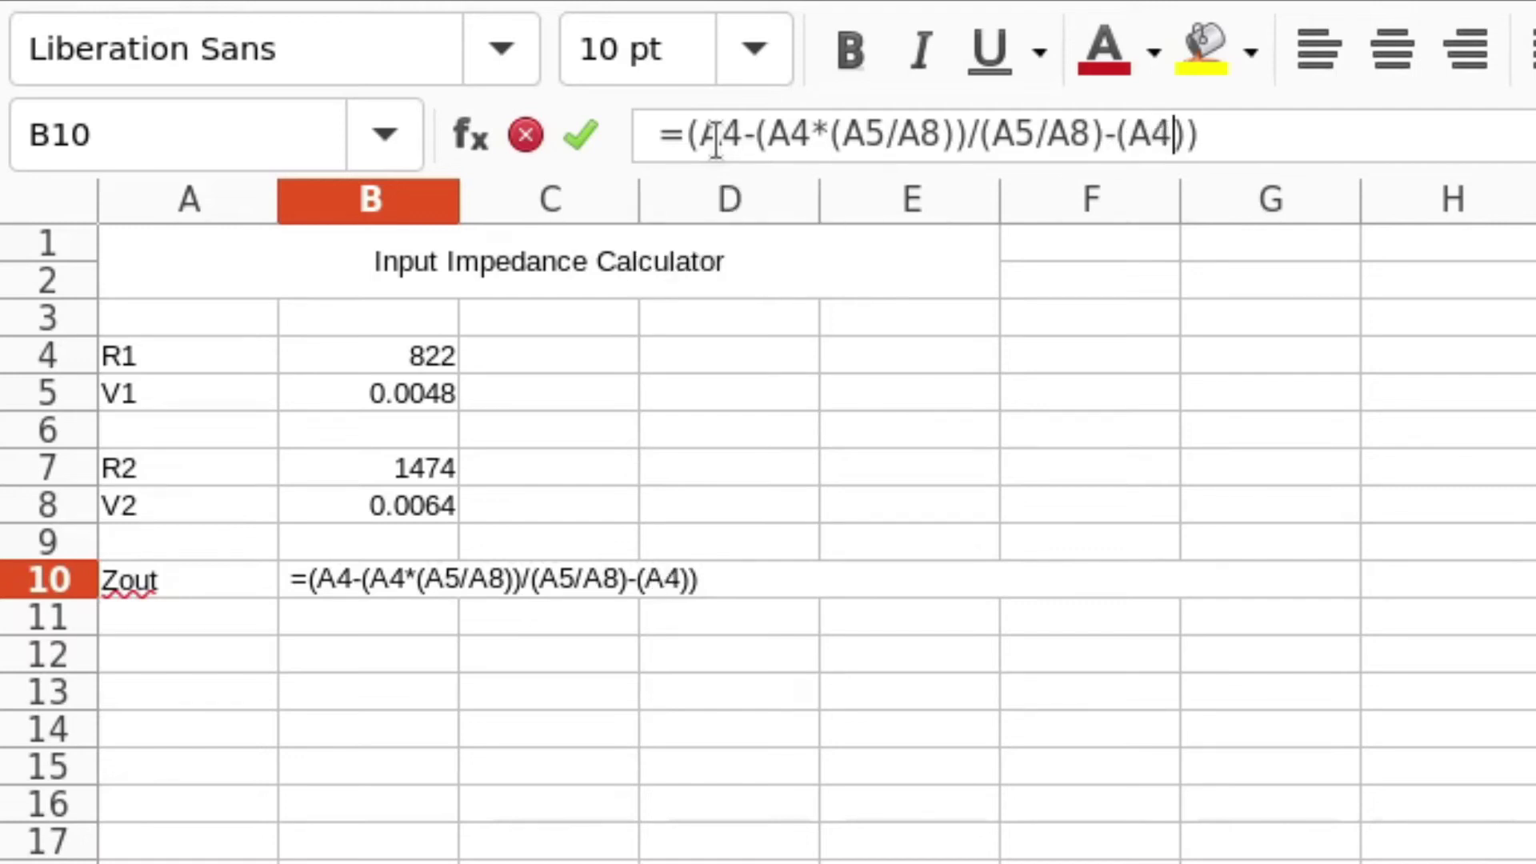
{"action": "type", "text": "/"}
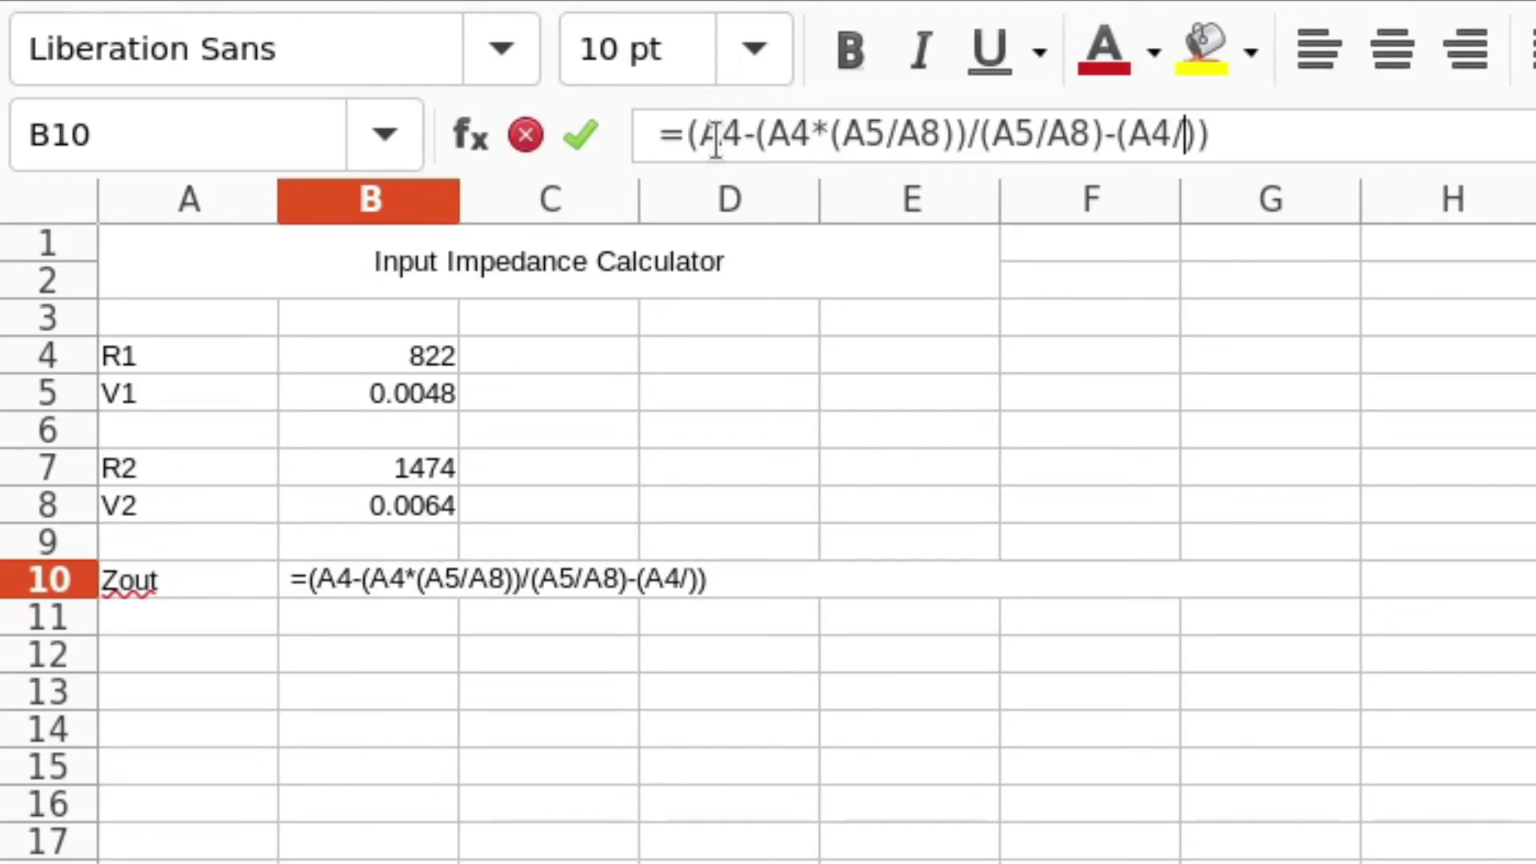
{"action": "type", "text": "A7"}
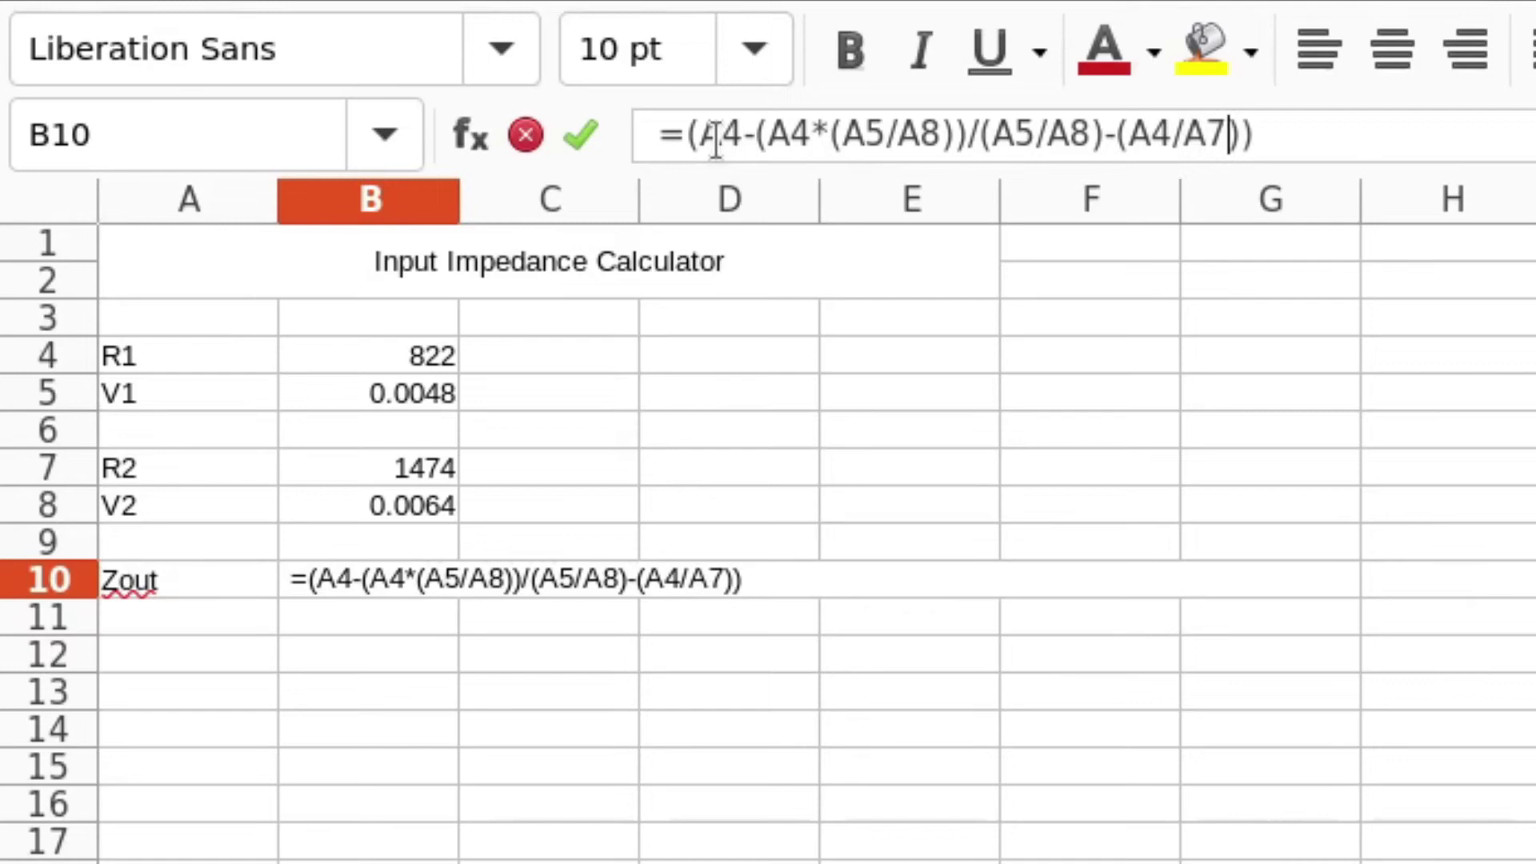
- Bracket the numerator and denominator of the B10 formula separately, giving =(A4-(A4*(A5/A8)))/((A5/A8)-(A4/A7))
{"action": "key", "text": "Right"}
{"action": "key", "text": "Left"}
{"action": "key", "text": "Left"}
{"action": "key", "text": "Left"}
{"action": "key", "text": "Left"}
{"action": "key", "text": "Left"}
{"action": "key", "text": "Left"}
{"action": "key", "text": "Left"}
{"action": "key", "text": "Left"}
{"action": "key", "text": "Left"}
{"action": "key", "text": "Left"}
{"action": "key", "text": "Left"}
{"action": "key", "text": "Left"}
{"action": "key", "text": "Left"}
{"action": "key", "text": "Left"}
{"action": "key", "text": "Left"}
{"action": "key", "text": "Left"}
{"action": "type", "text": ")"}
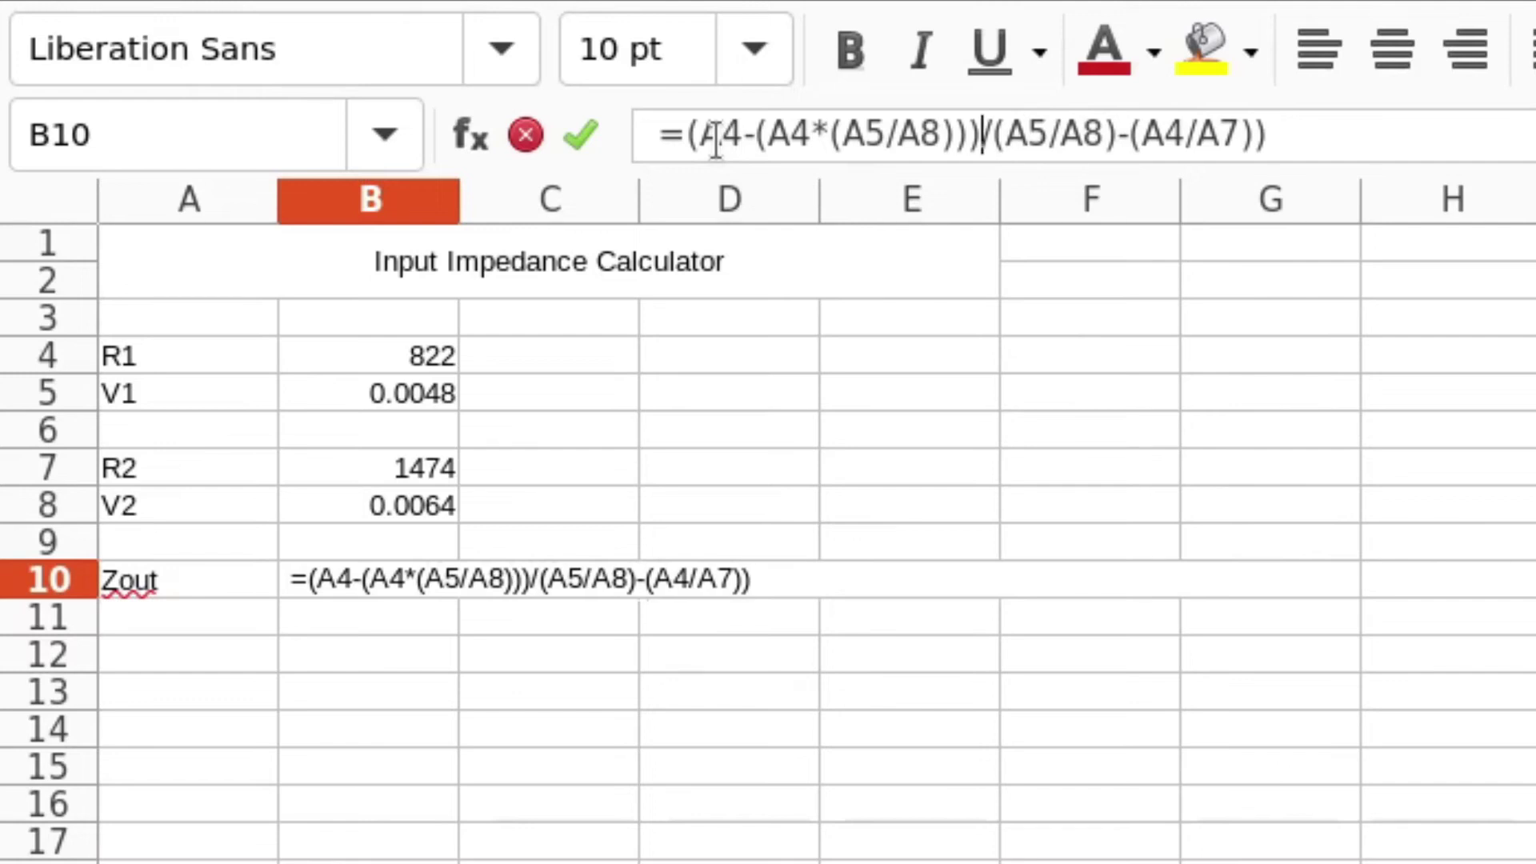
{"action": "key", "text": "Right"}
{"action": "type", "text": "("}
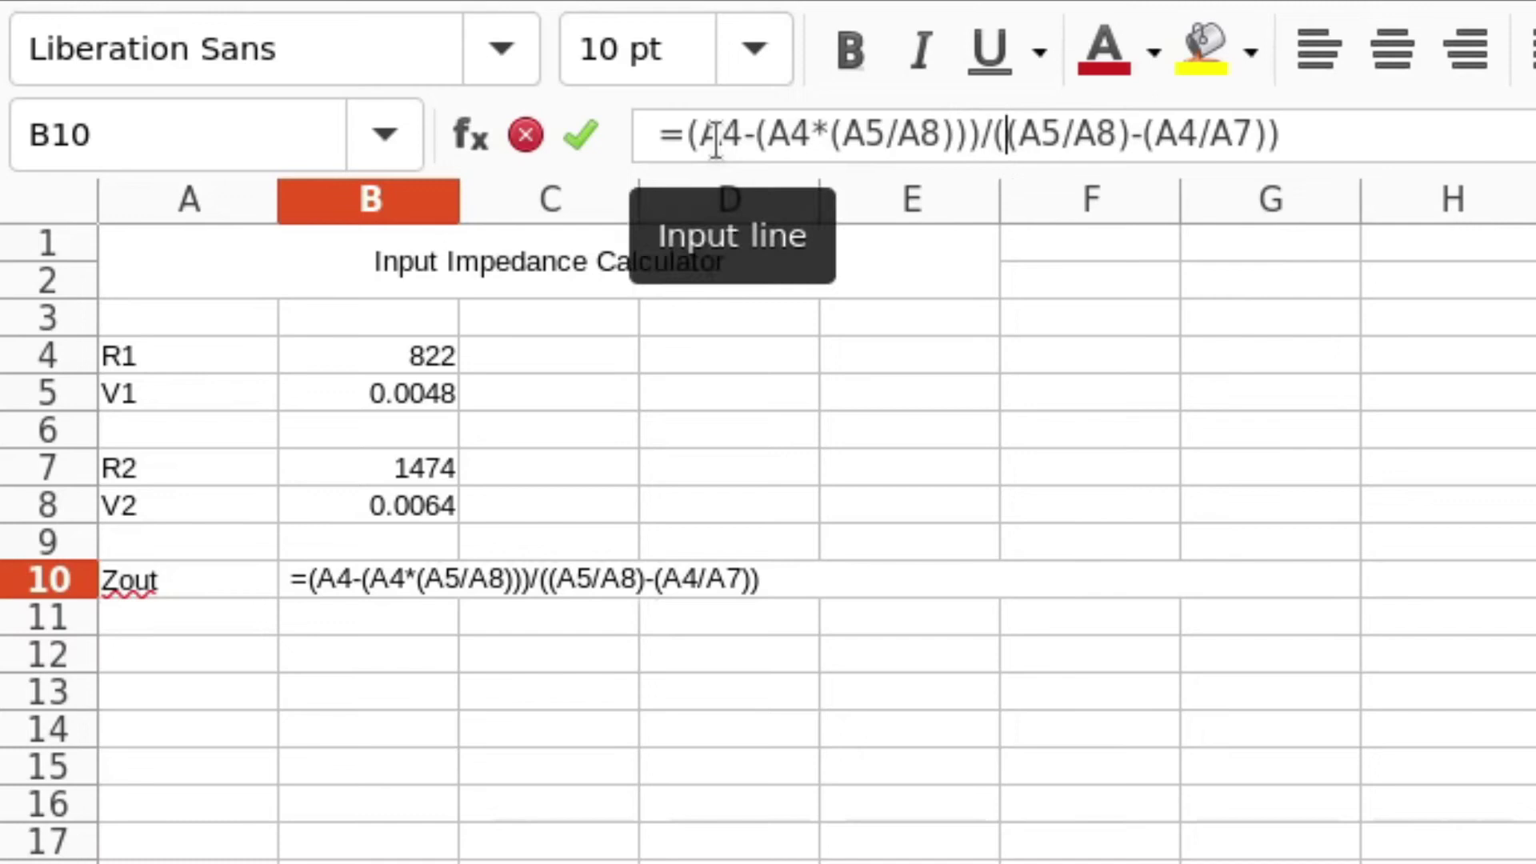
{"action": "key", "text": "Right"}
{"action": "key", "text": "Right"}
{"action": "key", "text": "Right"}
{"action": "key", "text": "Right"}
{"action": "key", "text": "Right"}
{"action": "key", "text": "Right"}
{"action": "key", "text": "Right"}
{"action": "key", "text": "Right"}
{"action": "key", "text": "Right"}
{"action": "key", "text": "Right"}
{"action": "key", "text": "Right"}
{"action": "key", "text": "Right"}
{"action": "key", "text": "Right"}
{"action": "key", "text": "Right"}
{"action": "key", "text": "Right"}
{"action": "key", "text": "Right"}
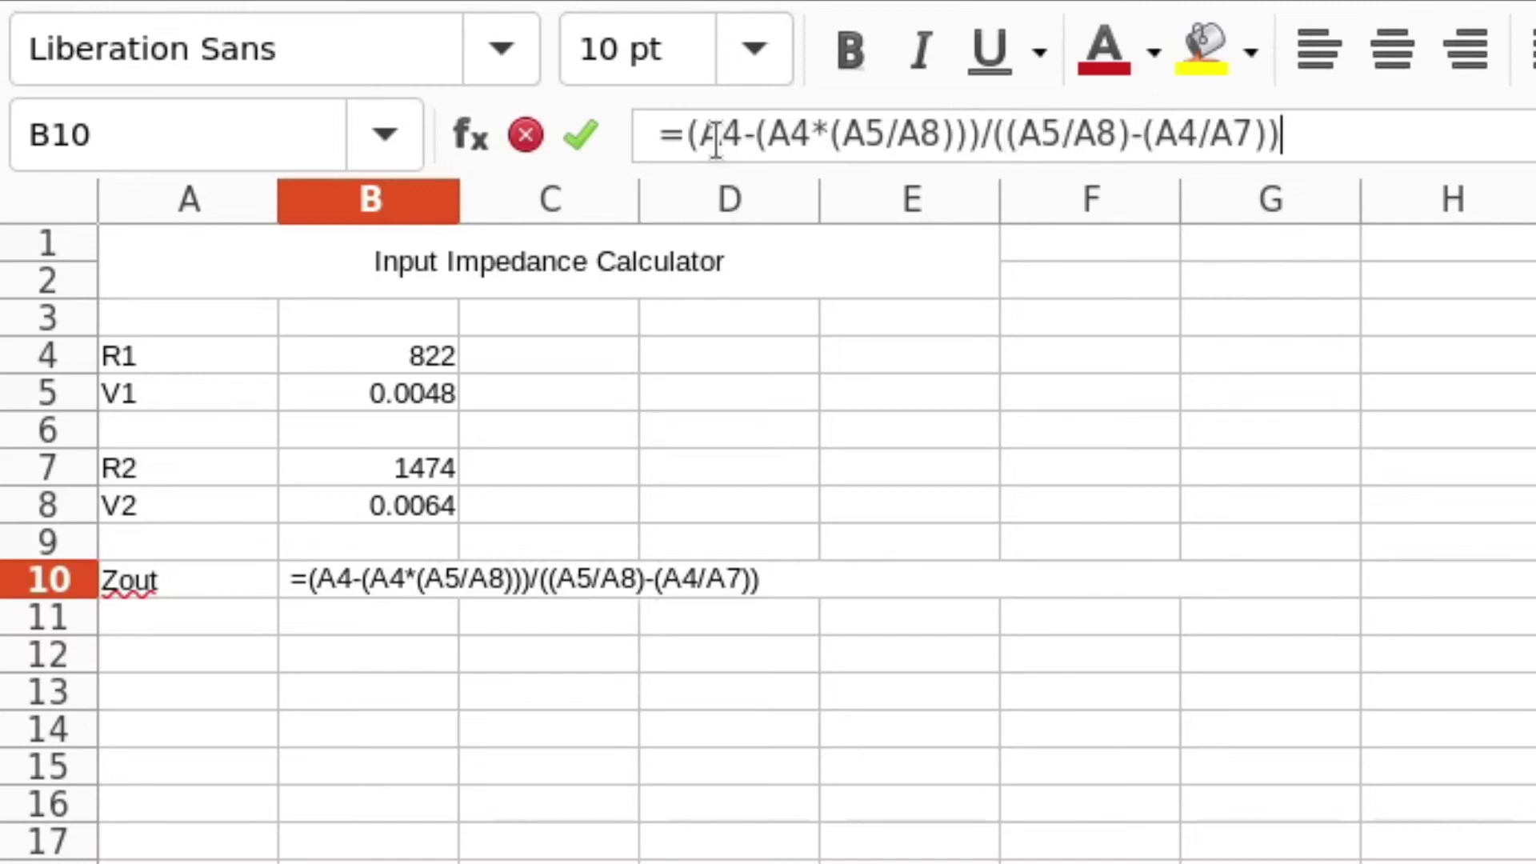
{"action": "key", "text": "Return"}
{"action": "key", "text": "Up"}
- Change the column A references in the formula's numerator to column B, giving (B4-(B4*(B5/B8)))
{"action": "left_click_drag", "start_coordinate": [690, 134], "coordinate": [978, 132]}
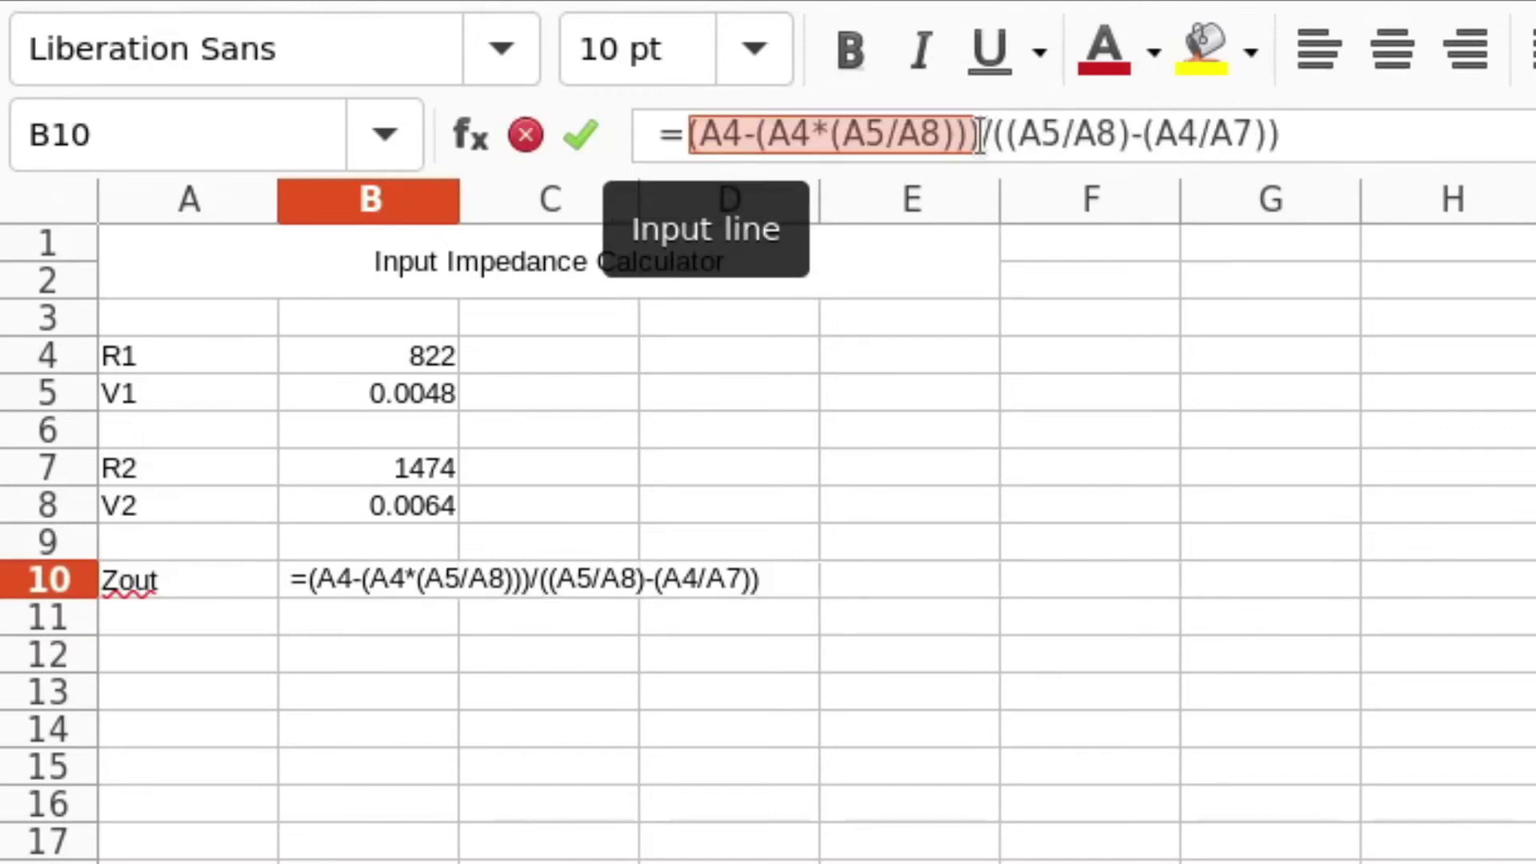
{"action": "key", "text": "Left"}
{"action": "key", "text": "Left"}
{"action": "key", "text": "Right"}
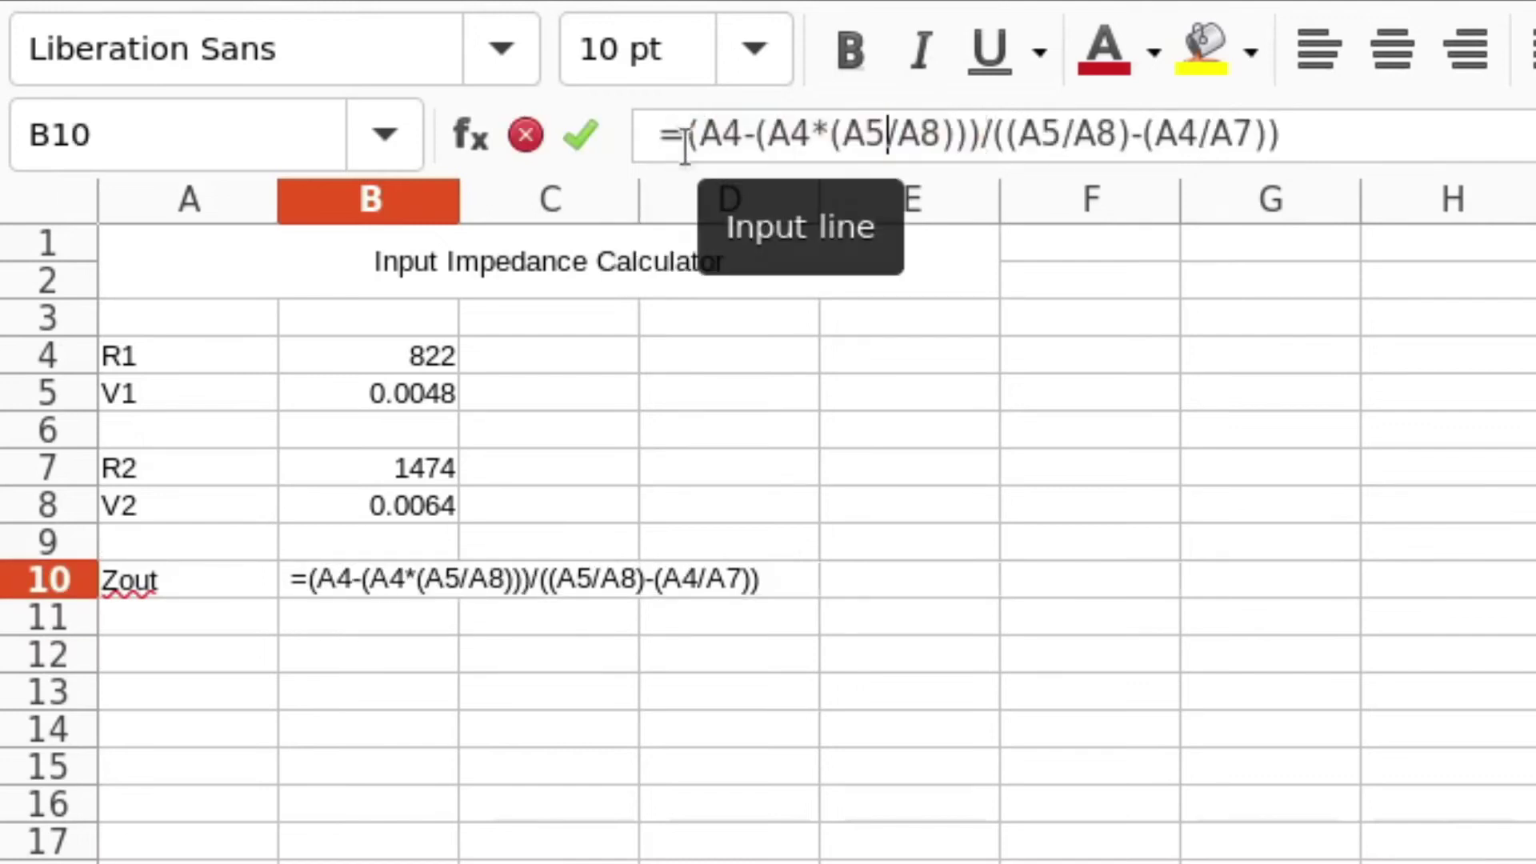
{"action": "key", "text": "Right"}
{"action": "key", "text": "Right"}
{"action": "key", "text": "shift+Right"}
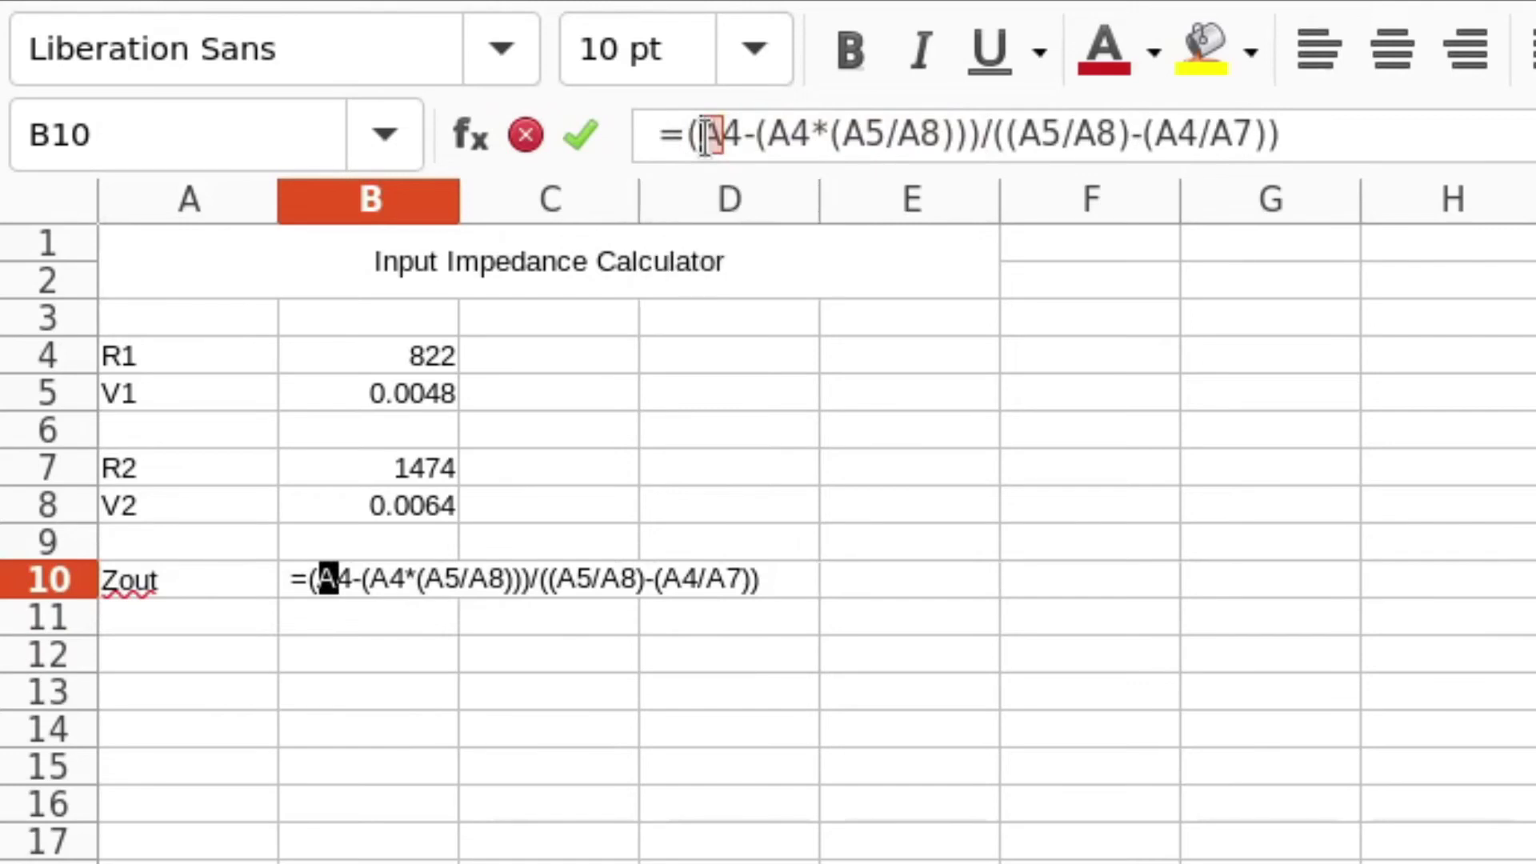
{"action": "type", "text": "B"}
{"action": "key", "text": "Right"}
{"action": "key", "text": "Right"}
{"action": "key", "text": "Right"}
{"action": "key", "text": "shift+Right"}
{"action": "type", "text": "B"}
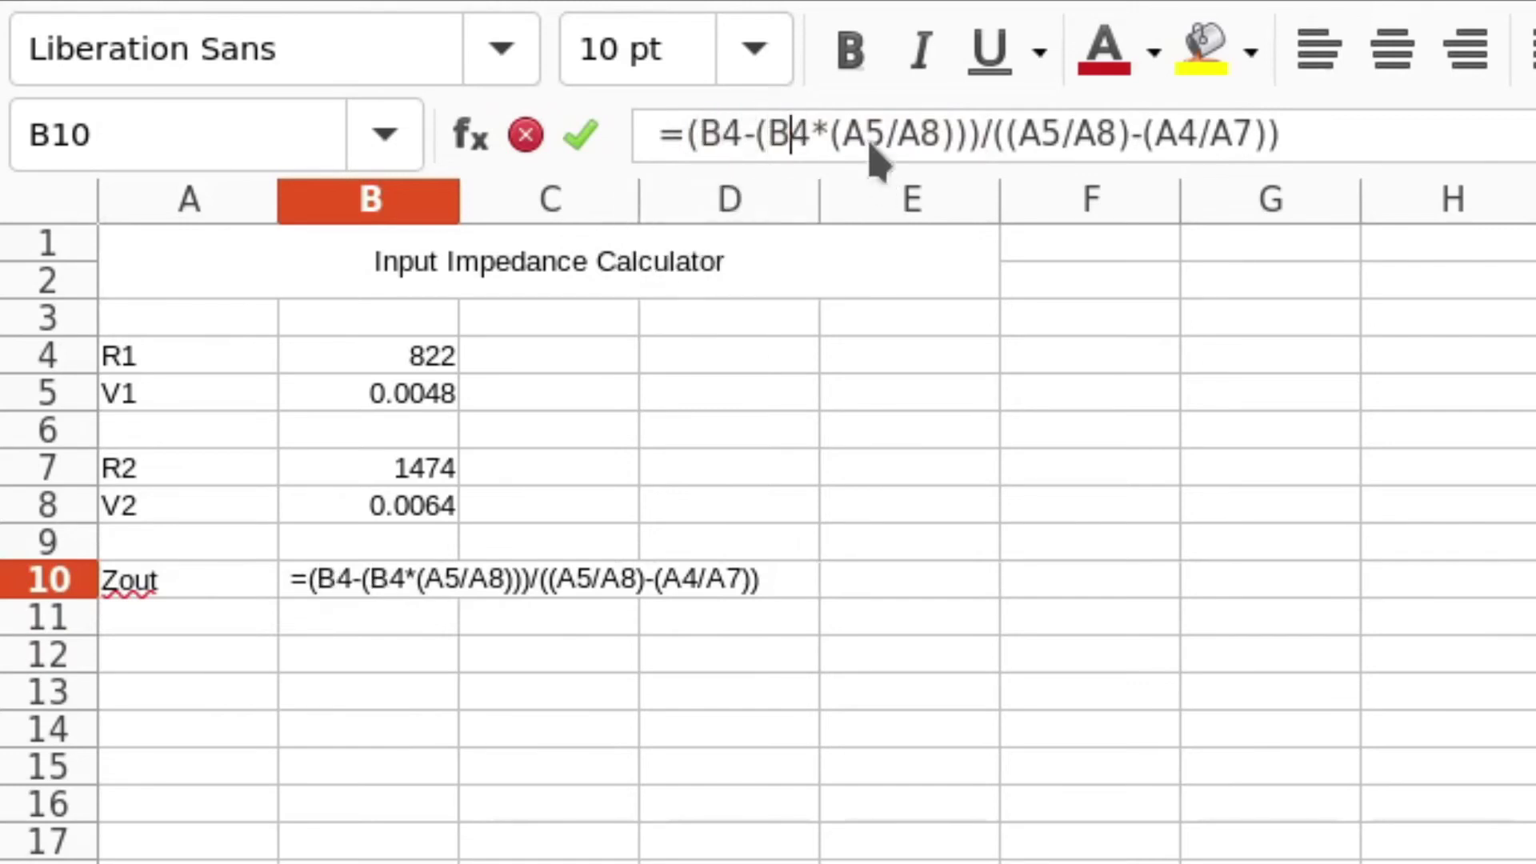
{"action": "key", "text": "shift+Right"}
{"action": "type", "text": "B"}
{"action": "key", "text": "Right"}
{"action": "key", "text": "Right"}
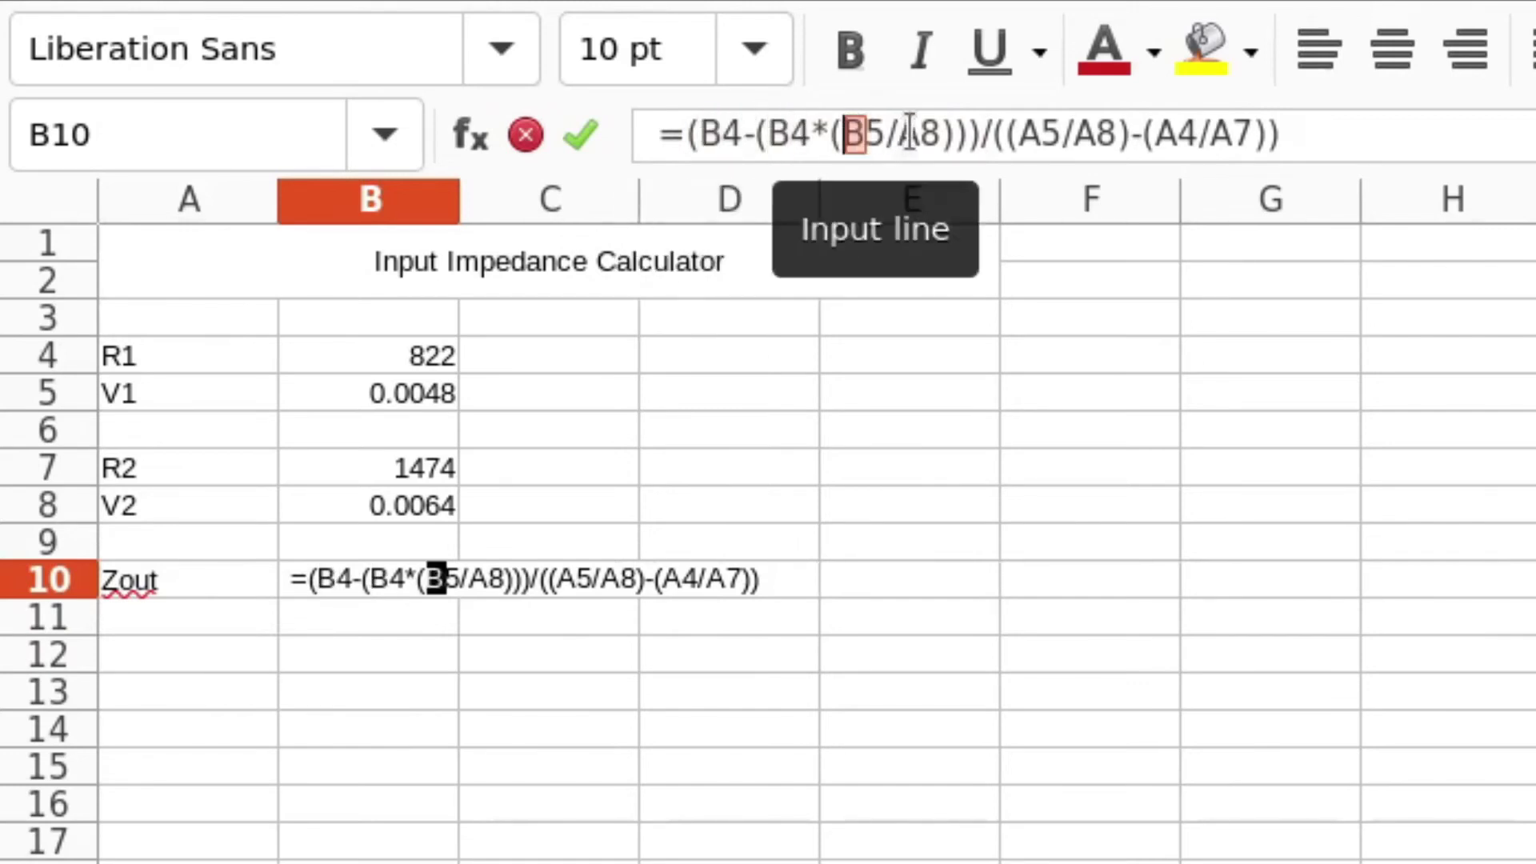
{"action": "key", "text": "shift+Right"}
{"action": "type", "text": "B"}
- Change the denominator's references to column B, giving ((B5/B8)-(B4/B7)), and commit the B10 formula
{"action": "key", "text": "Right"}
{"action": "key", "text": "Right"}
{"action": "key", "text": "Right"}
{"action": "key", "text": "Right"}
{"action": "key", "text": "Right"}
{"action": "key", "text": "Right"}
{"action": "key", "text": "Right"}
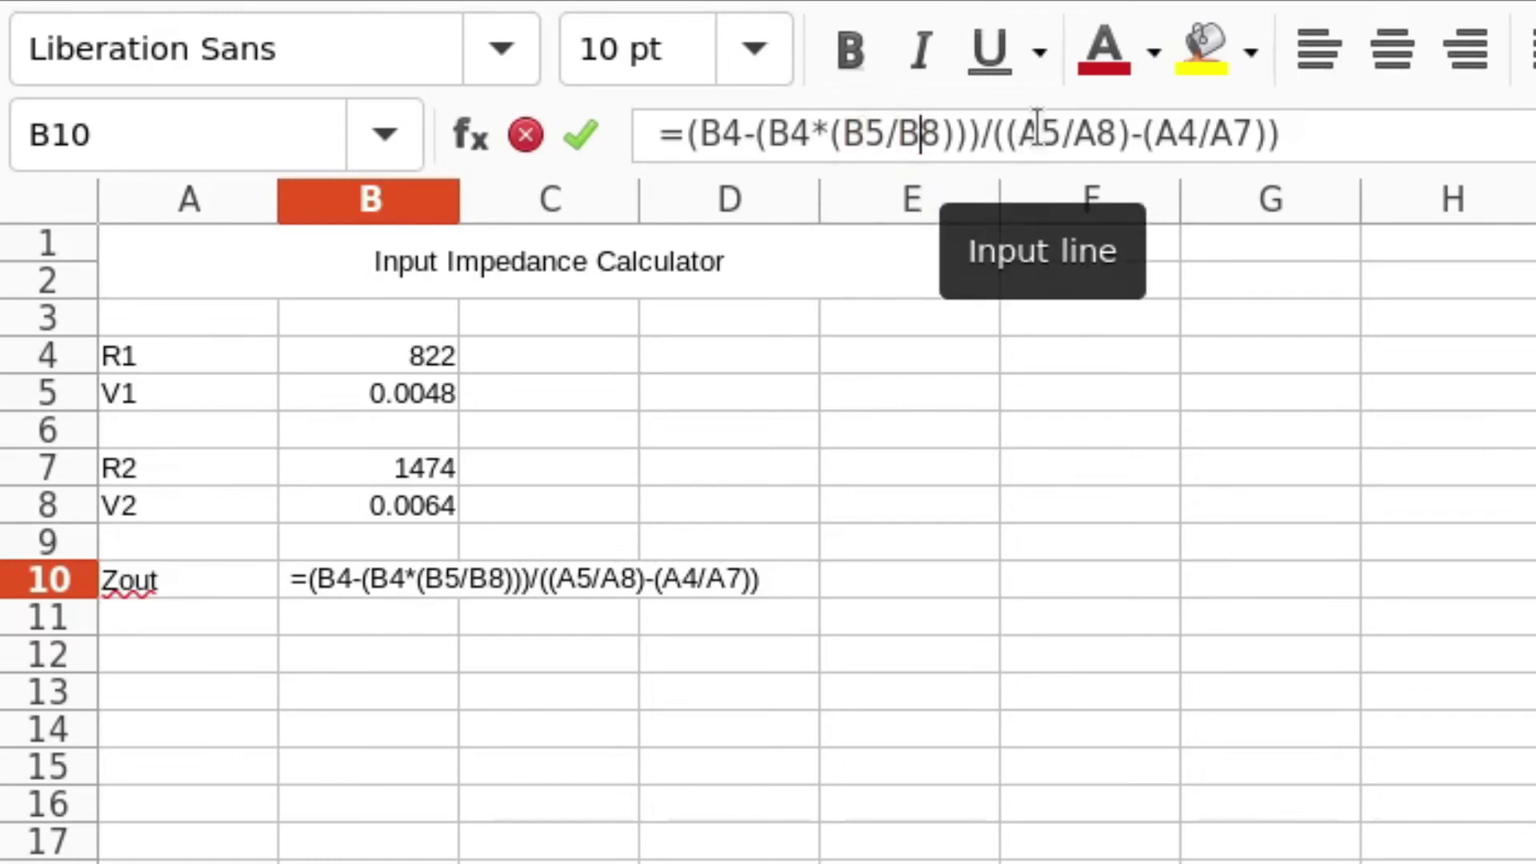
{"action": "key", "text": "shift+Right"}
{"action": "type", "text": "B"}
{"action": "key", "text": "Right"}
{"action": "key", "text": "Right"}
{"action": "key", "text": "shift+Right"}
{"action": "type", "text": "B"}
{"action": "key", "text": "Right"}
{"action": "key", "text": "Right"}
{"action": "key", "text": "Right"}
{"action": "key", "text": "Right"}
{"action": "key", "text": "shift+Right"}
{"action": "type", "text": "B"}
{"action": "key", "text": "Right"}
{"action": "key", "text": "Right"}
{"action": "key", "text": "shift+Right"}
{"action": "type", "text": "B"}
{"action": "key", "text": "Right"}
{"action": "key", "text": "Right"}
{"action": "key", "text": "Right"}
{"action": "key", "text": "Return"}
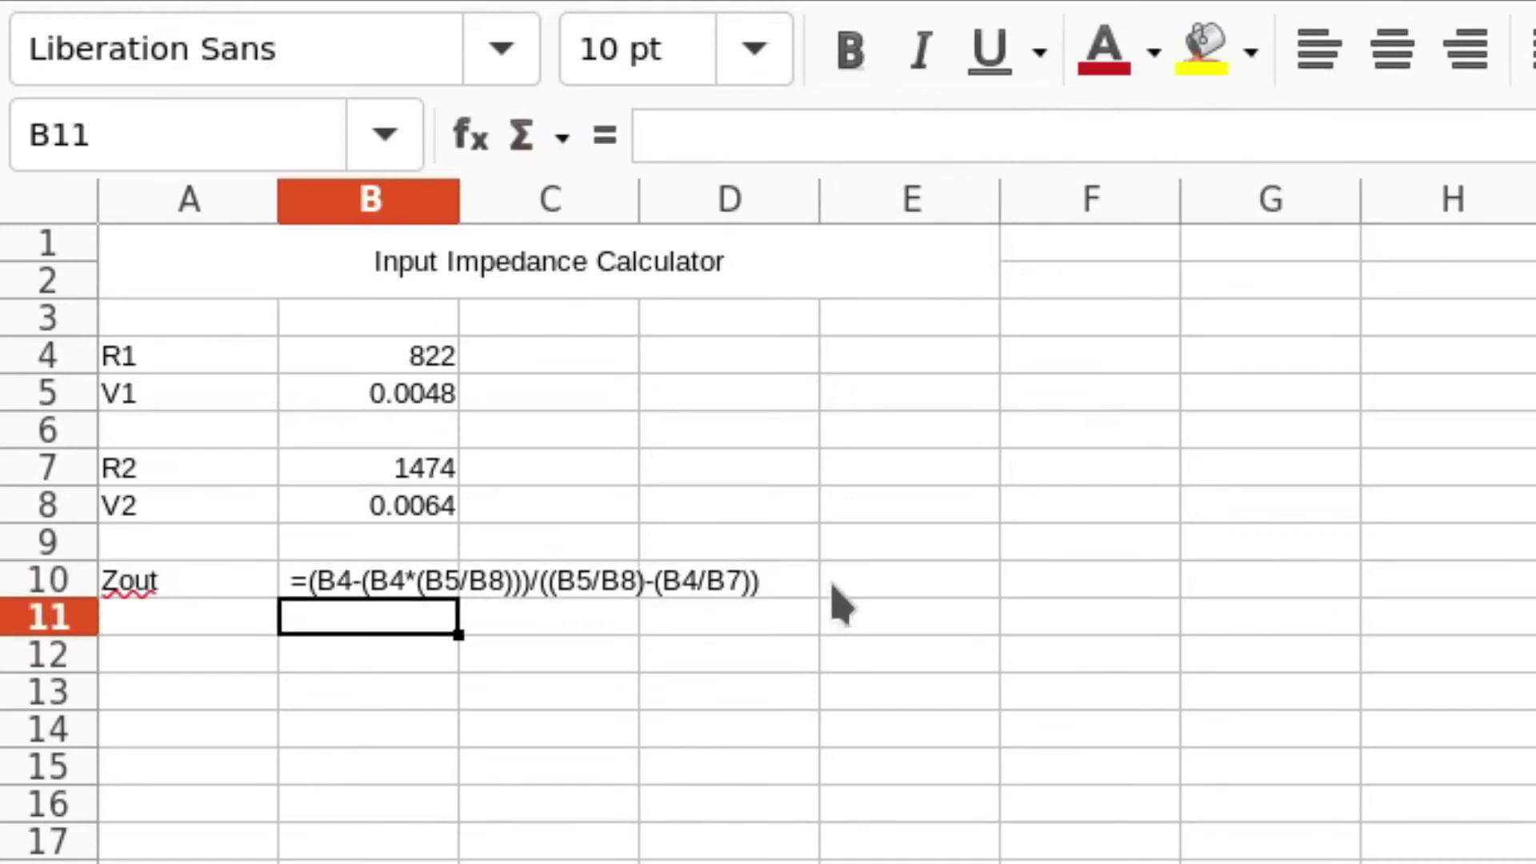
- Copy the formula expression from cell B10 without its leading equals sign
{"action": "left_click", "coordinate": [418, 584]}
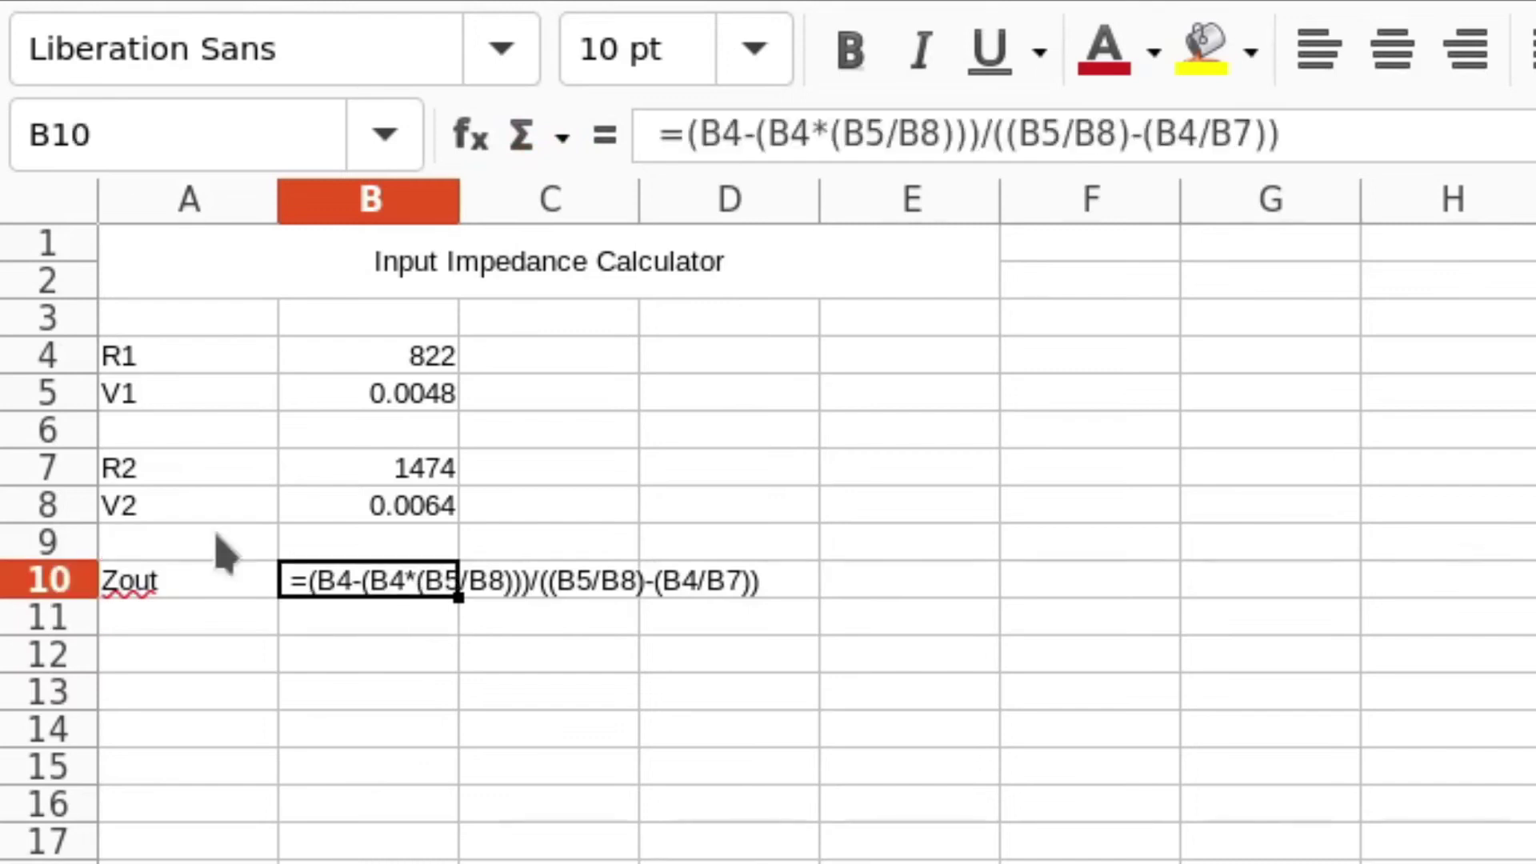
{"action": "left_click_drag", "start_coordinate": [1240, 134], "coordinate": [648, 135]}
{"action": "right_click", "coordinate": [687, 138]}
{"action": "left_click", "coordinate": [823, 240]}
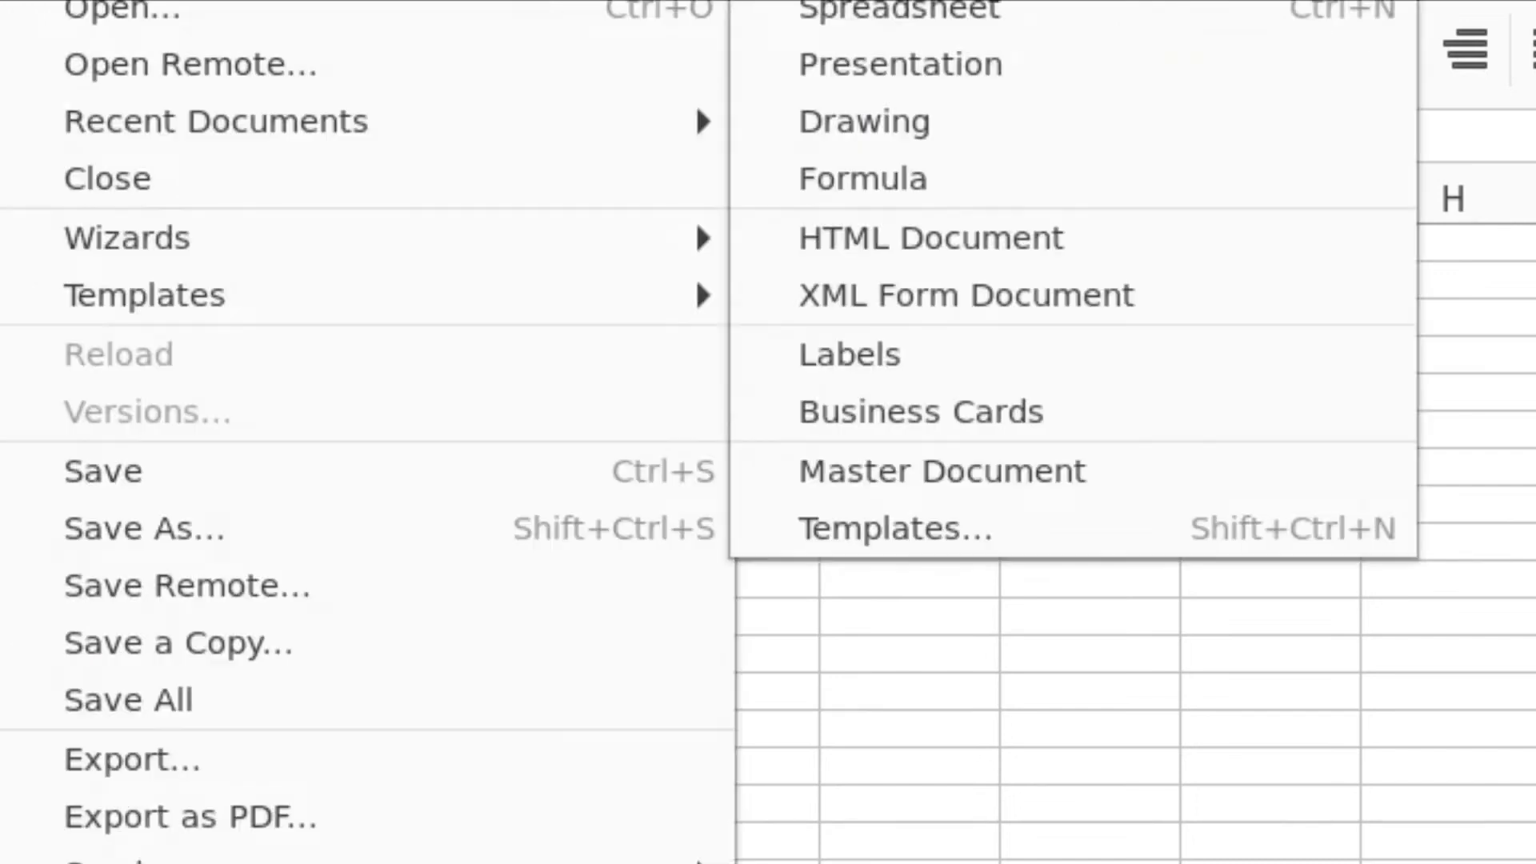
- Create a new spreadsheet and paste the copied formula expression into cell B10
{"action": "key", "text": "Escape"}
{"action": "key", "text": "ctrl+n"}
{"action": "left_click", "coordinate": [368, 578]}
{"action": "key", "text": "ctrl+v"}
{"action": "key", "text": "Return"}
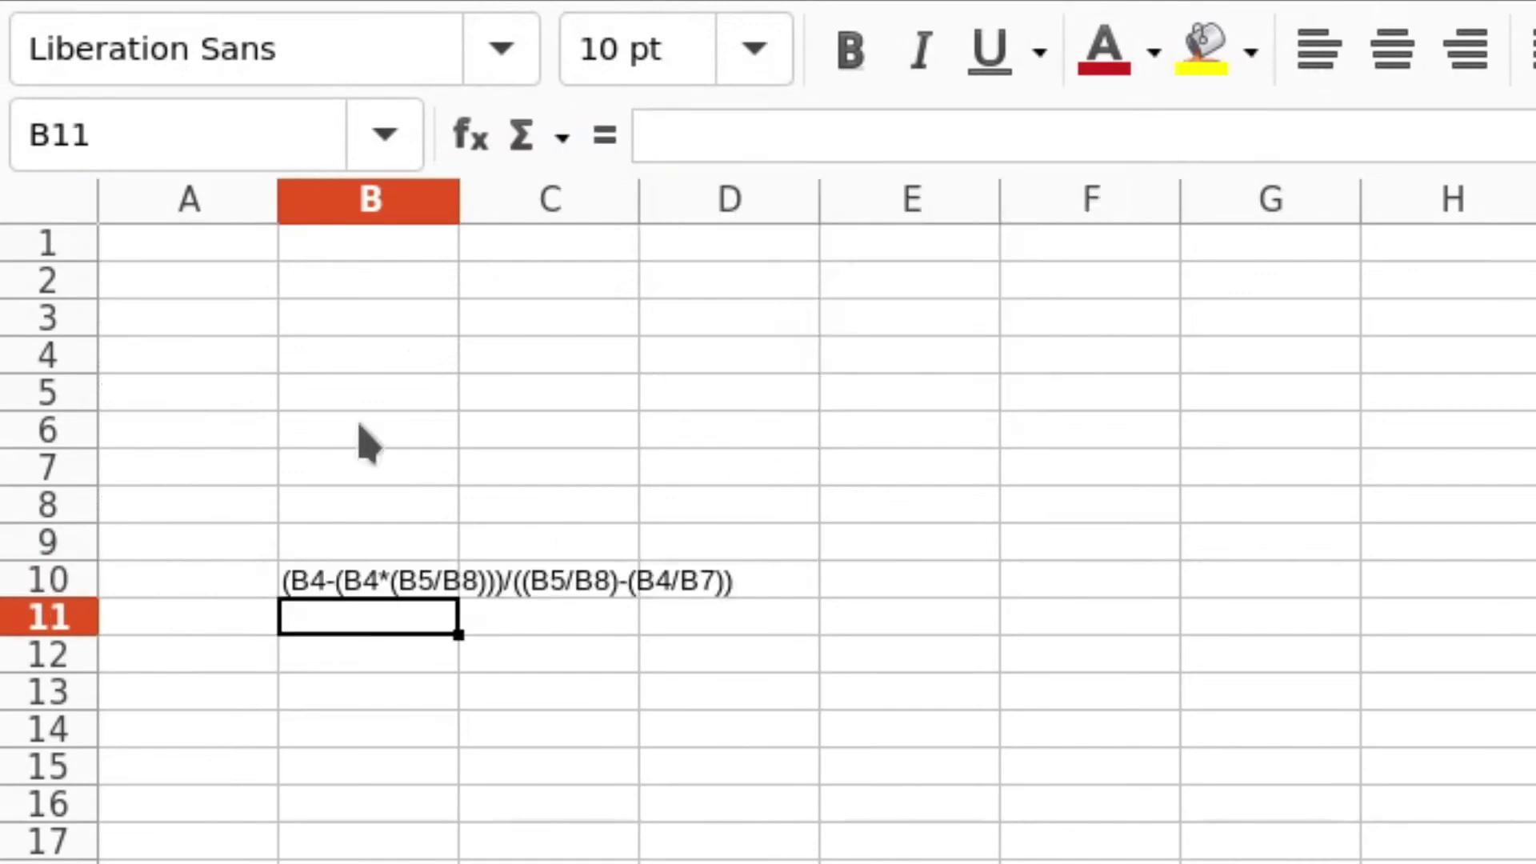
- Enter 822 in cell B4 and 0.0048 in cell B5
{"action": "left_click", "coordinate": [344, 360]}
{"action": "double_click", "coordinate": [344, 364]}
{"action": "type", "text": "822"}
{"action": "key", "text": "Return"}
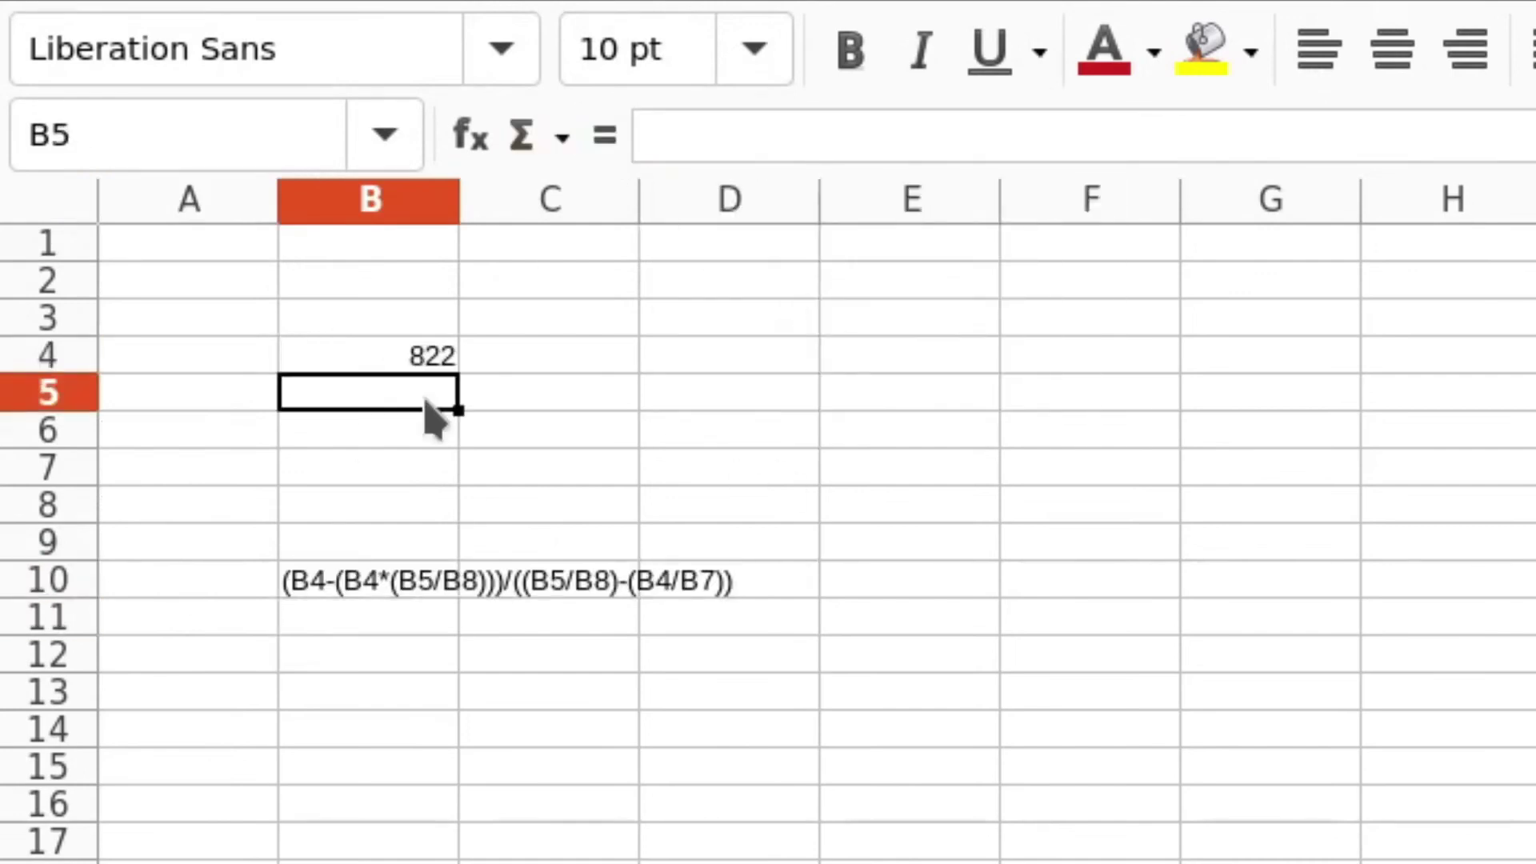
{"action": "type", "text": "0.0048"}
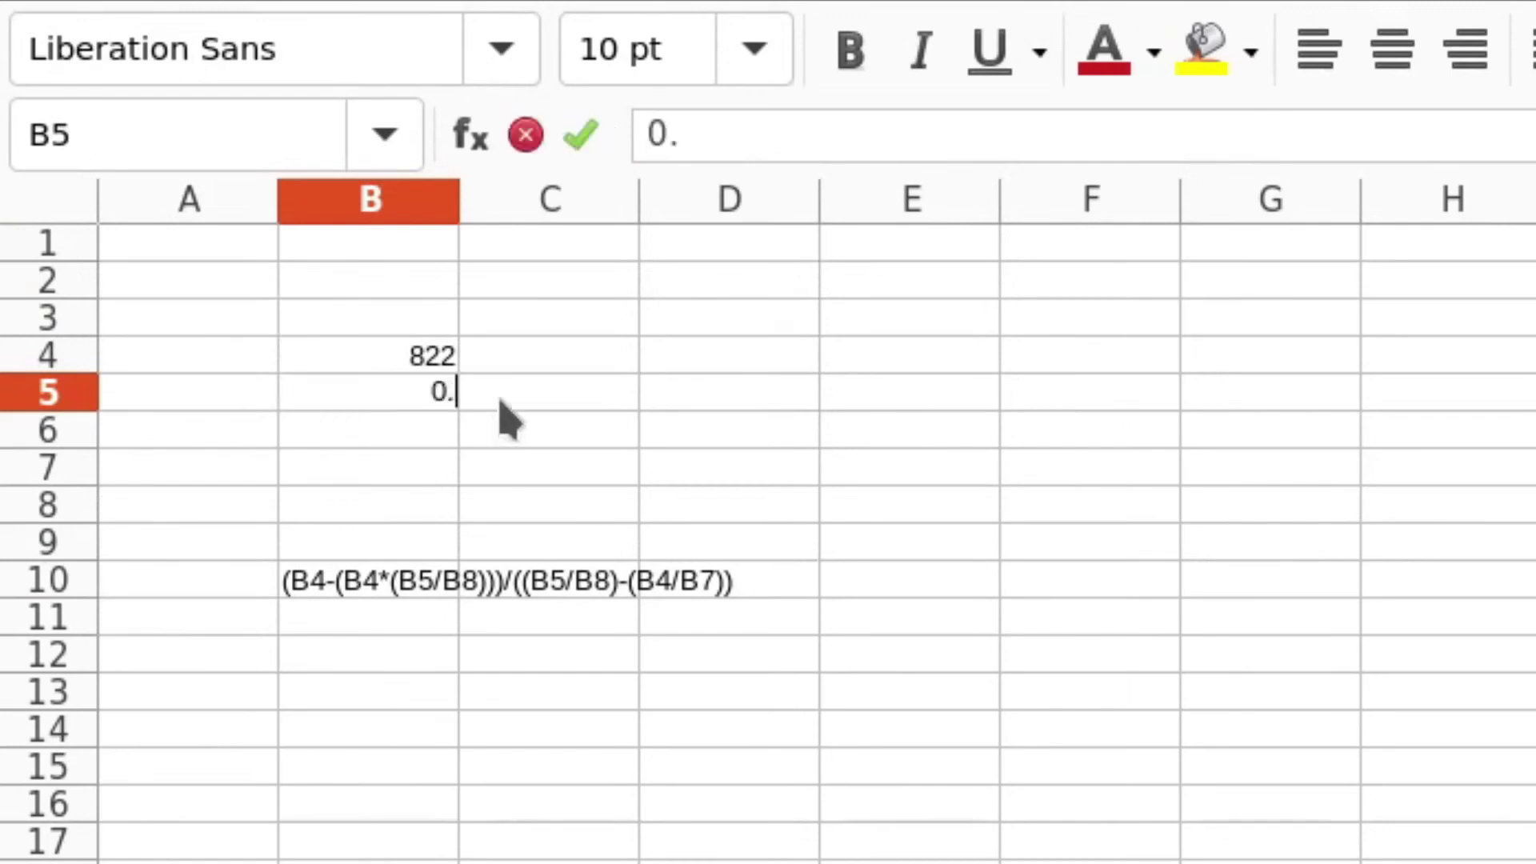
{"action": "key", "text": "Return"}
- Enter 1474 in cell B7 and 0.0064 in cell B8
{"action": "left_click", "coordinate": [414, 476]}
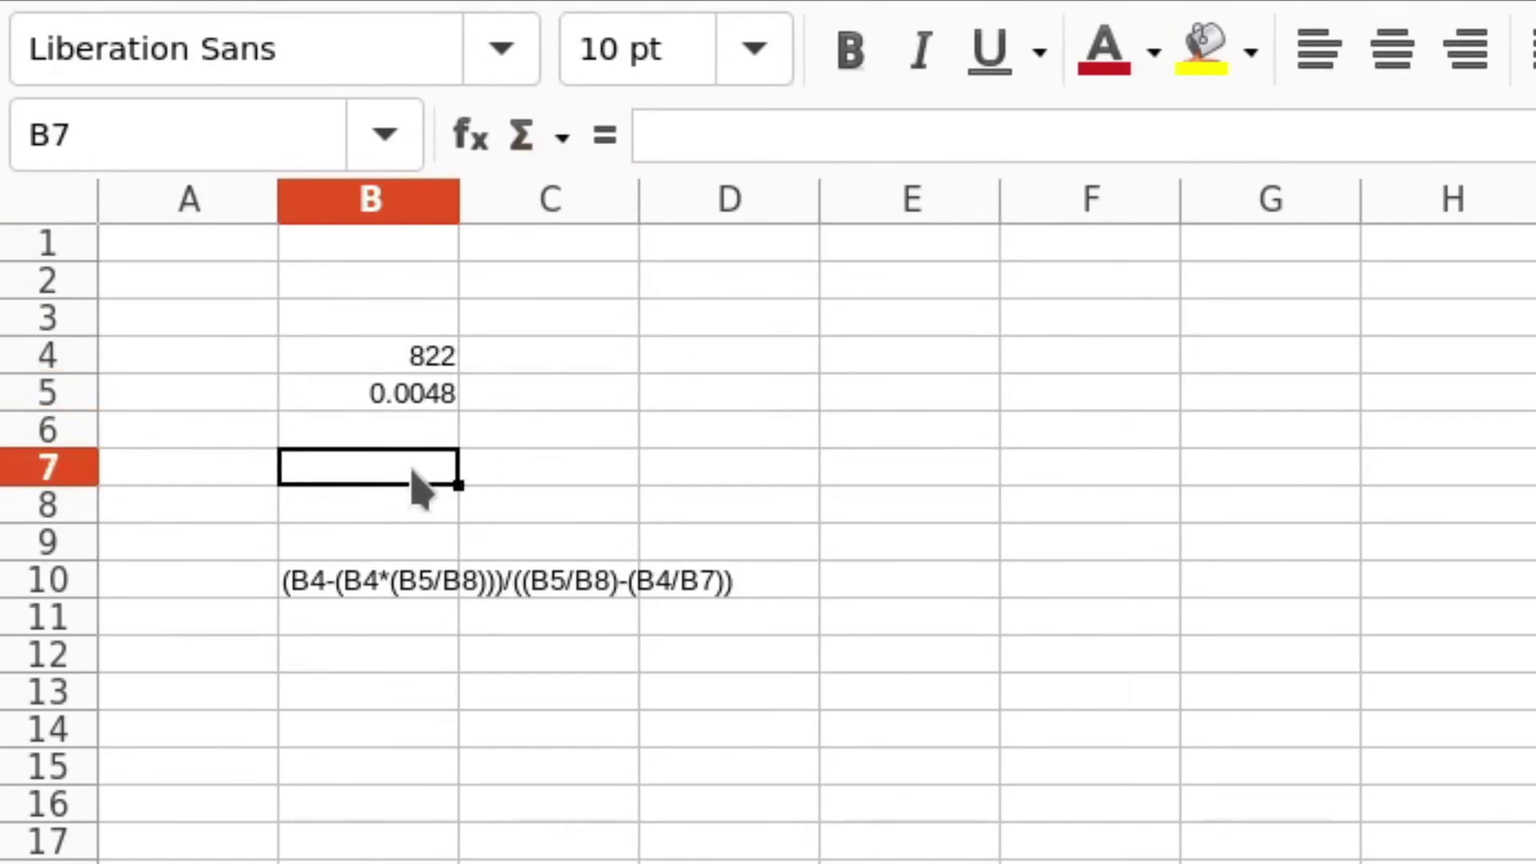
{"action": "type", "text": "1474"}
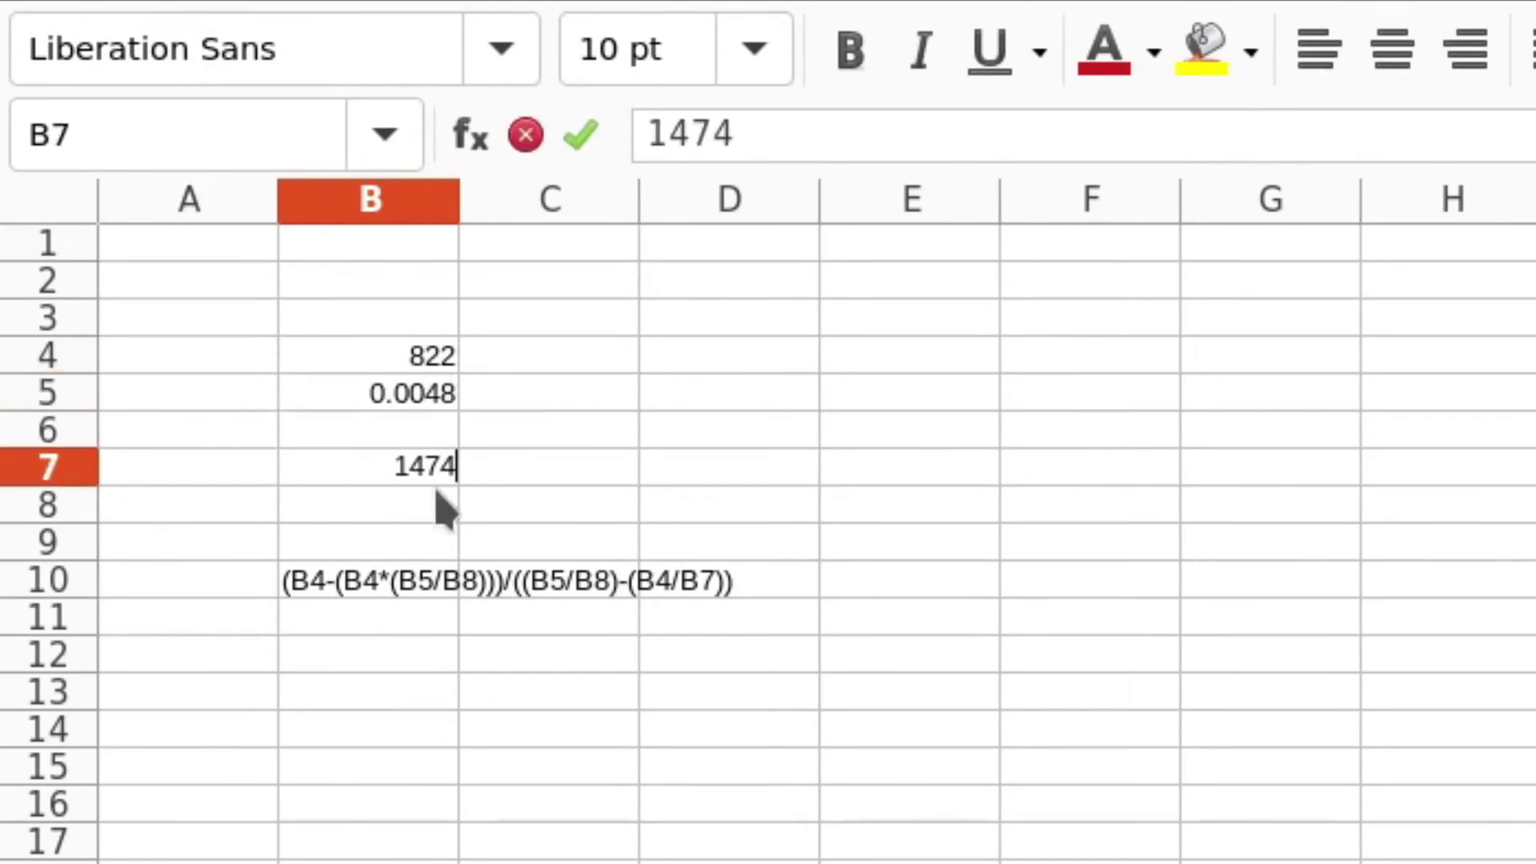
{"action": "key", "text": "Return"}
{"action": "type", "text": "0"}
{"action": "key", "text": "Return"}
{"action": "type", "text": "00"}
{"action": "key", "text": "Escape"}
{"action": "key", "text": "Up"}
{"action": "key", "text": "F2"}
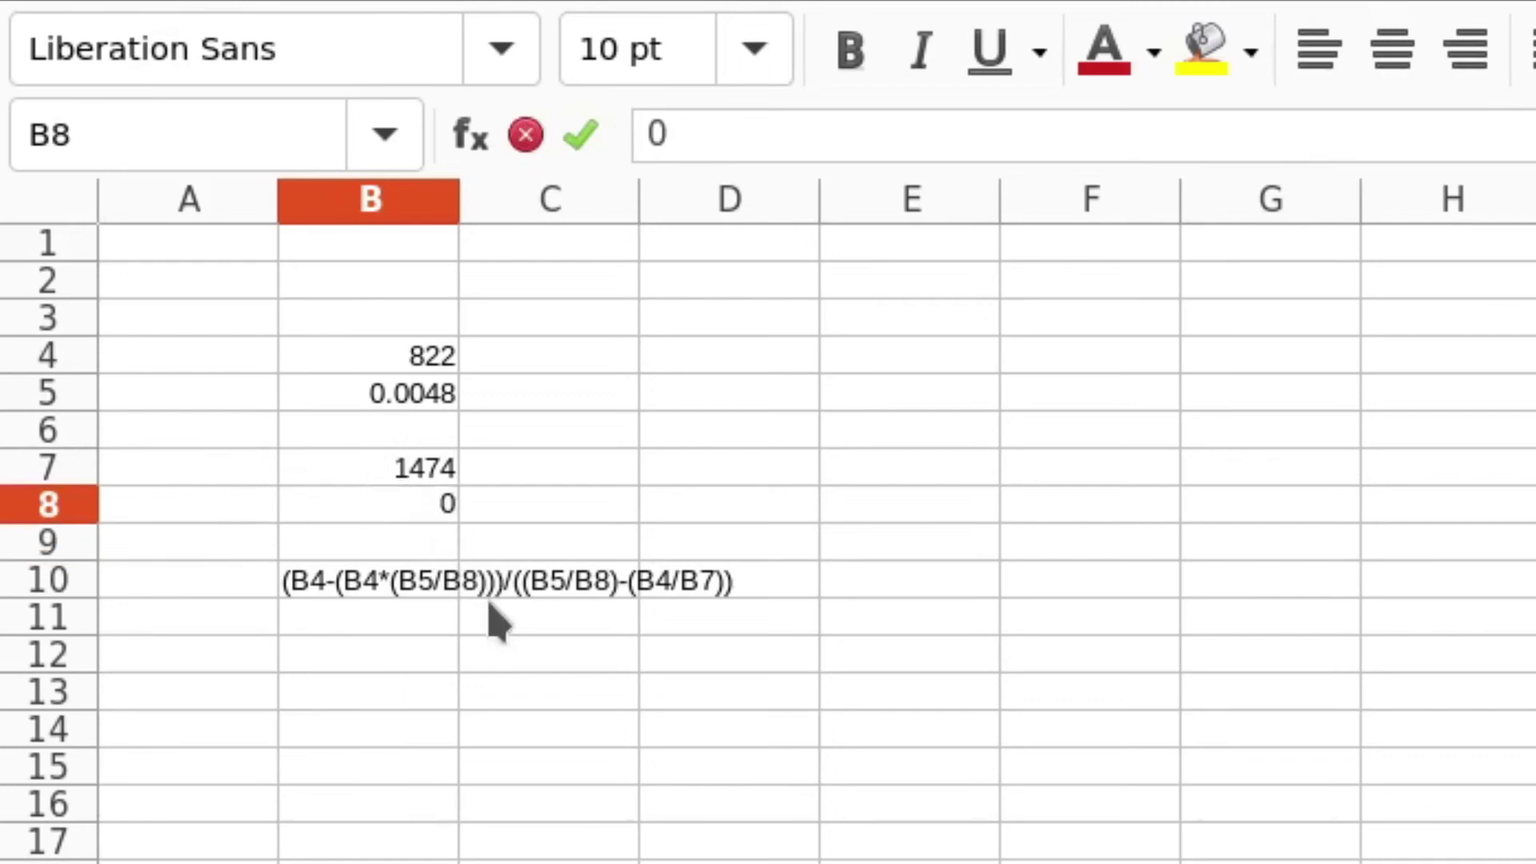
{"action": "type", "text": ".0064"}
{"action": "left_click", "coordinate": [512, 652]}
- Turn the text in cell B10 into the formula =(B4-(B4*(B5/B8)))/((B5/B8)-(B4/B7))
{"action": "left_click", "coordinate": [400, 580]}
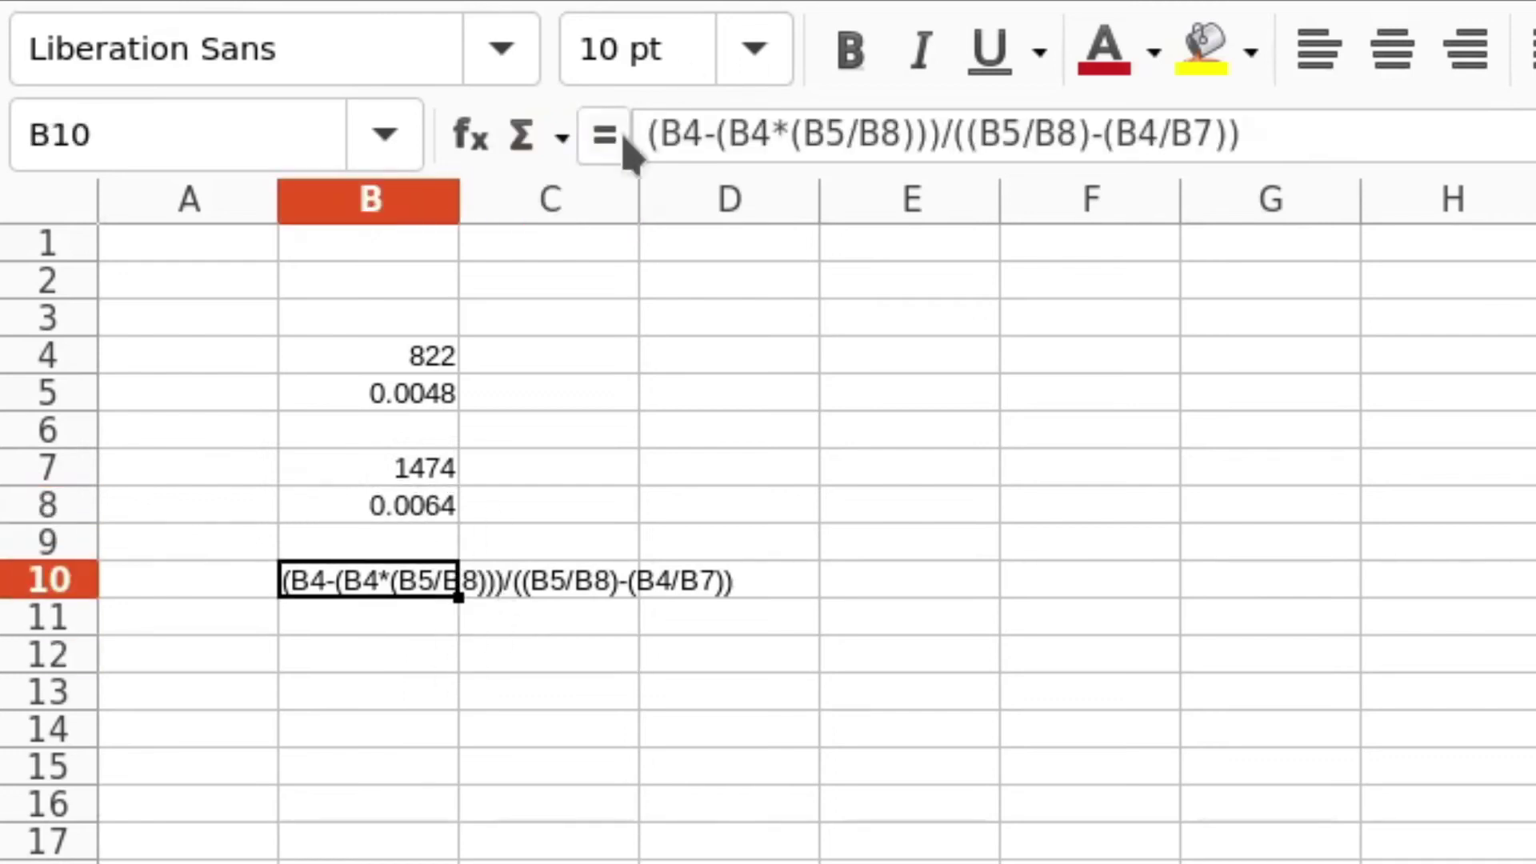
{"action": "left_click", "coordinate": [644, 134]}
{"action": "type", "text": "="}
{"action": "left_click", "coordinate": [796, 612]}
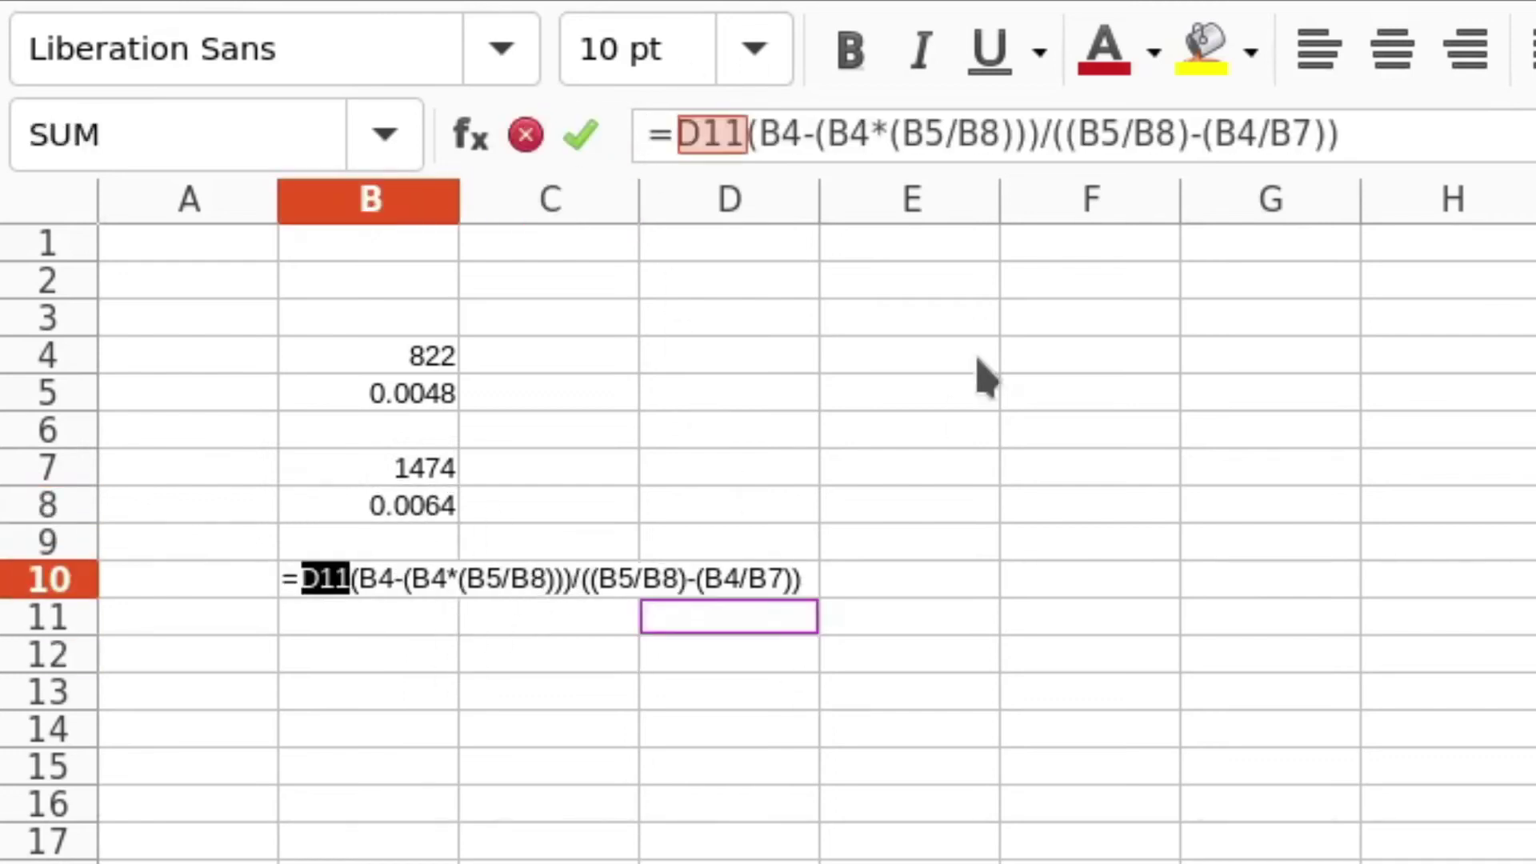
{"action": "left_click", "coordinate": [400, 364]}
{"action": "key", "text": "Delete"}
{"action": "key", "text": "BackSpace"}
{"action": "key", "text": "BackSpace"}
{"action": "type", "text": "("}
{"action": "left_click", "coordinate": [1393, 134]}
{"action": "key", "text": "Return"}
{"action": "left_click", "coordinate": [450, 578]}
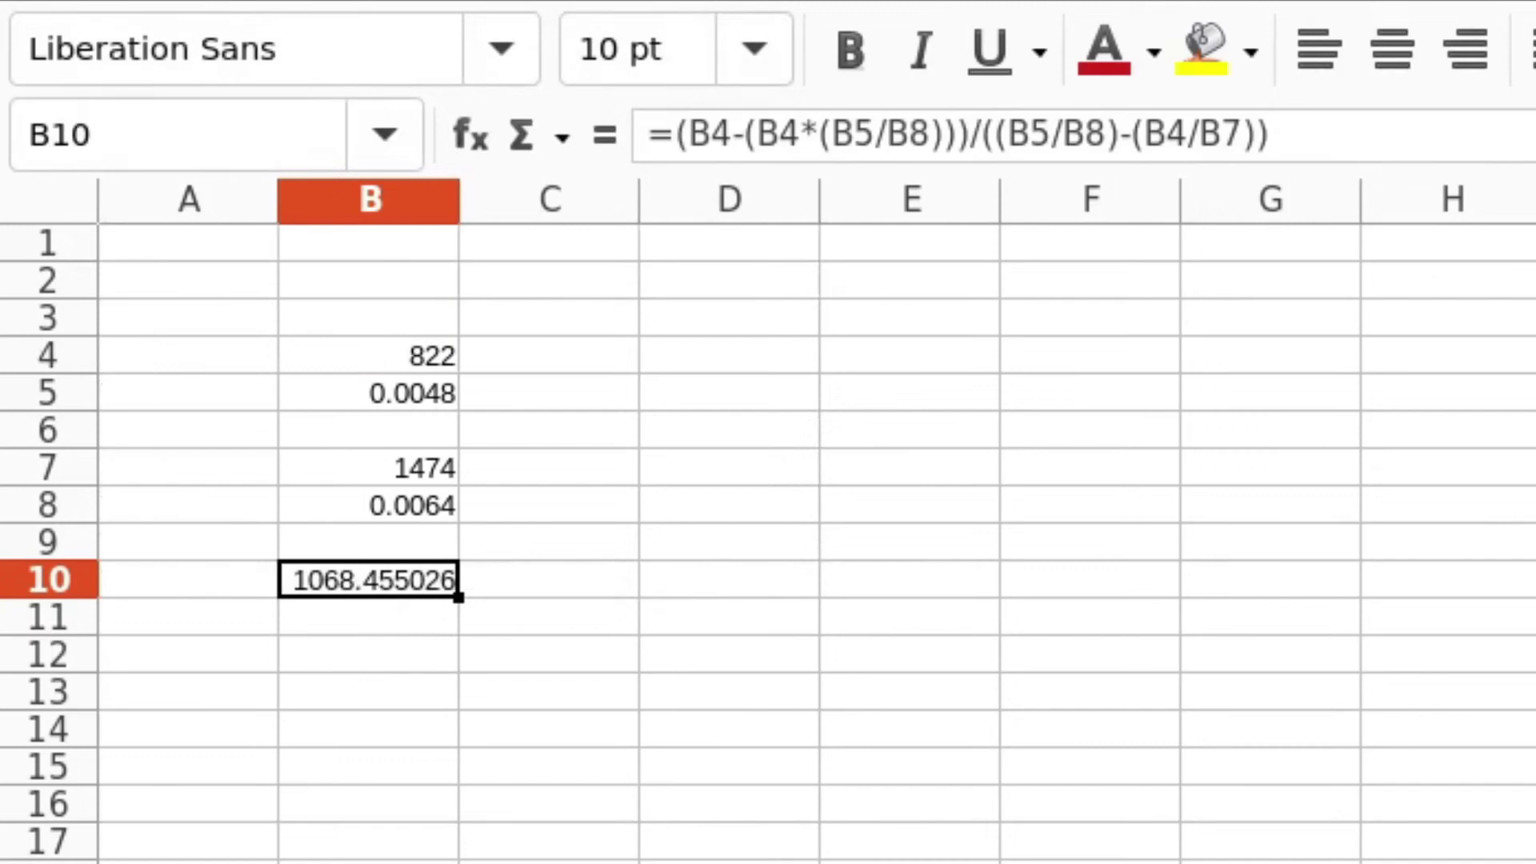
{"action": "left_click_drag", "start_coordinate": [1310, 128], "coordinate": [549, 129]}
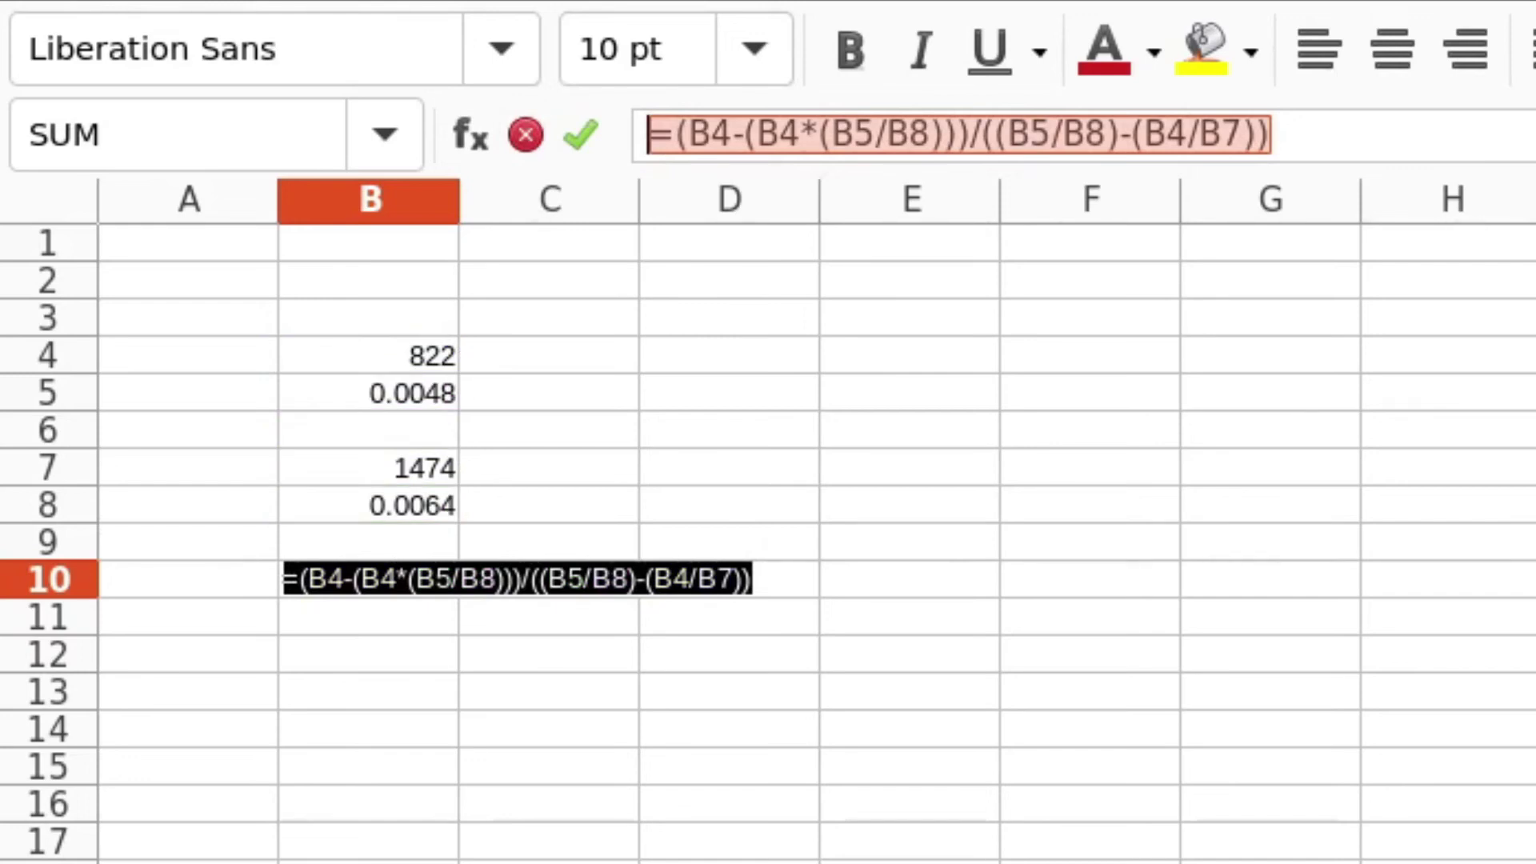
{"action": "key", "text": "Escape"}
{"action": "key", "text": "Return"}
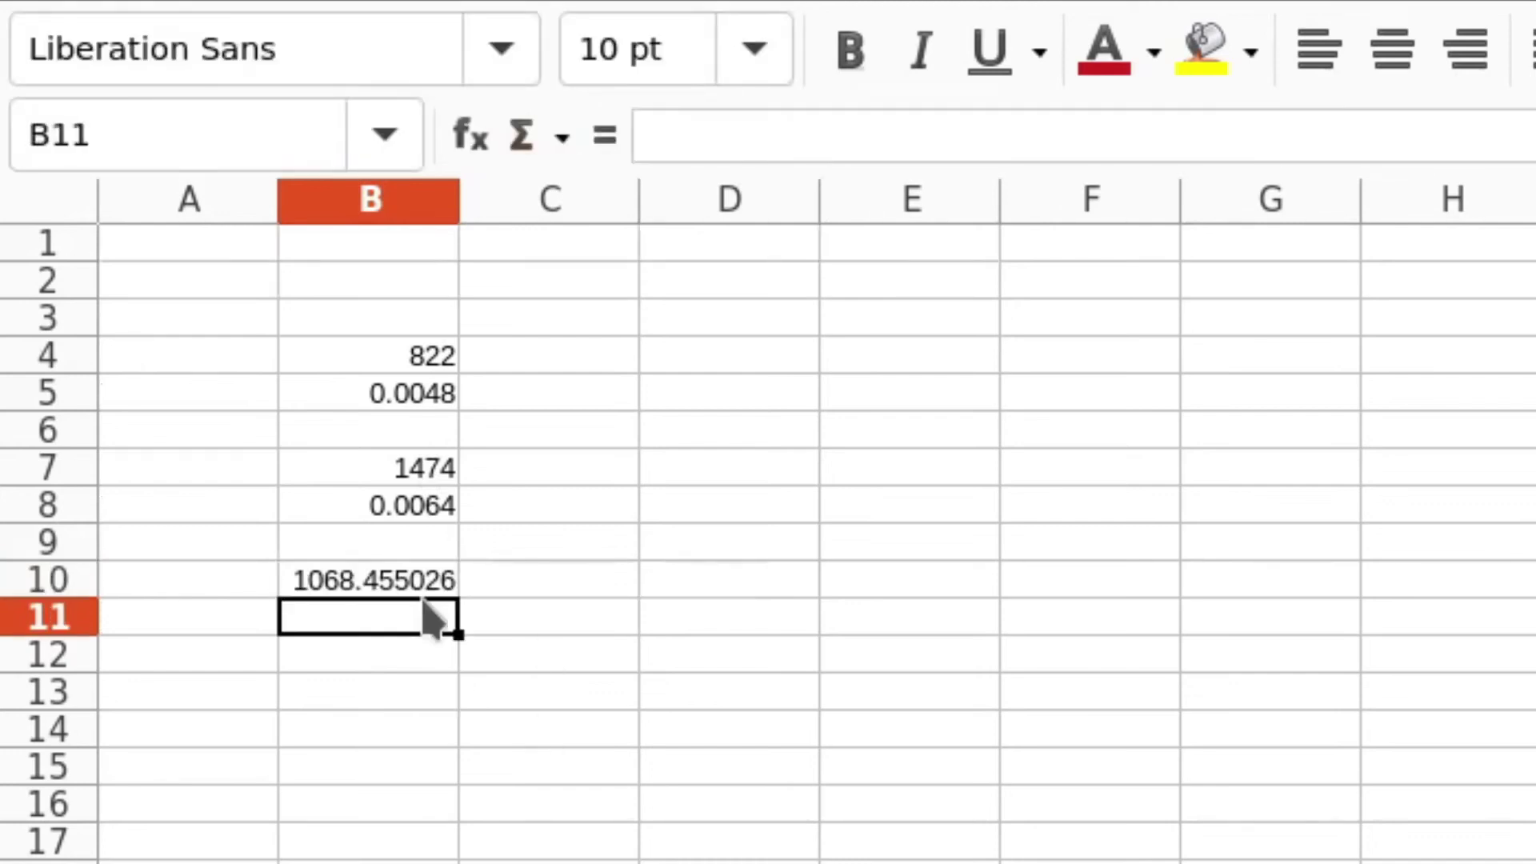
- Label cell A4 as R1 and cell A5 as V1
{"action": "left_click", "coordinate": [268, 362]}
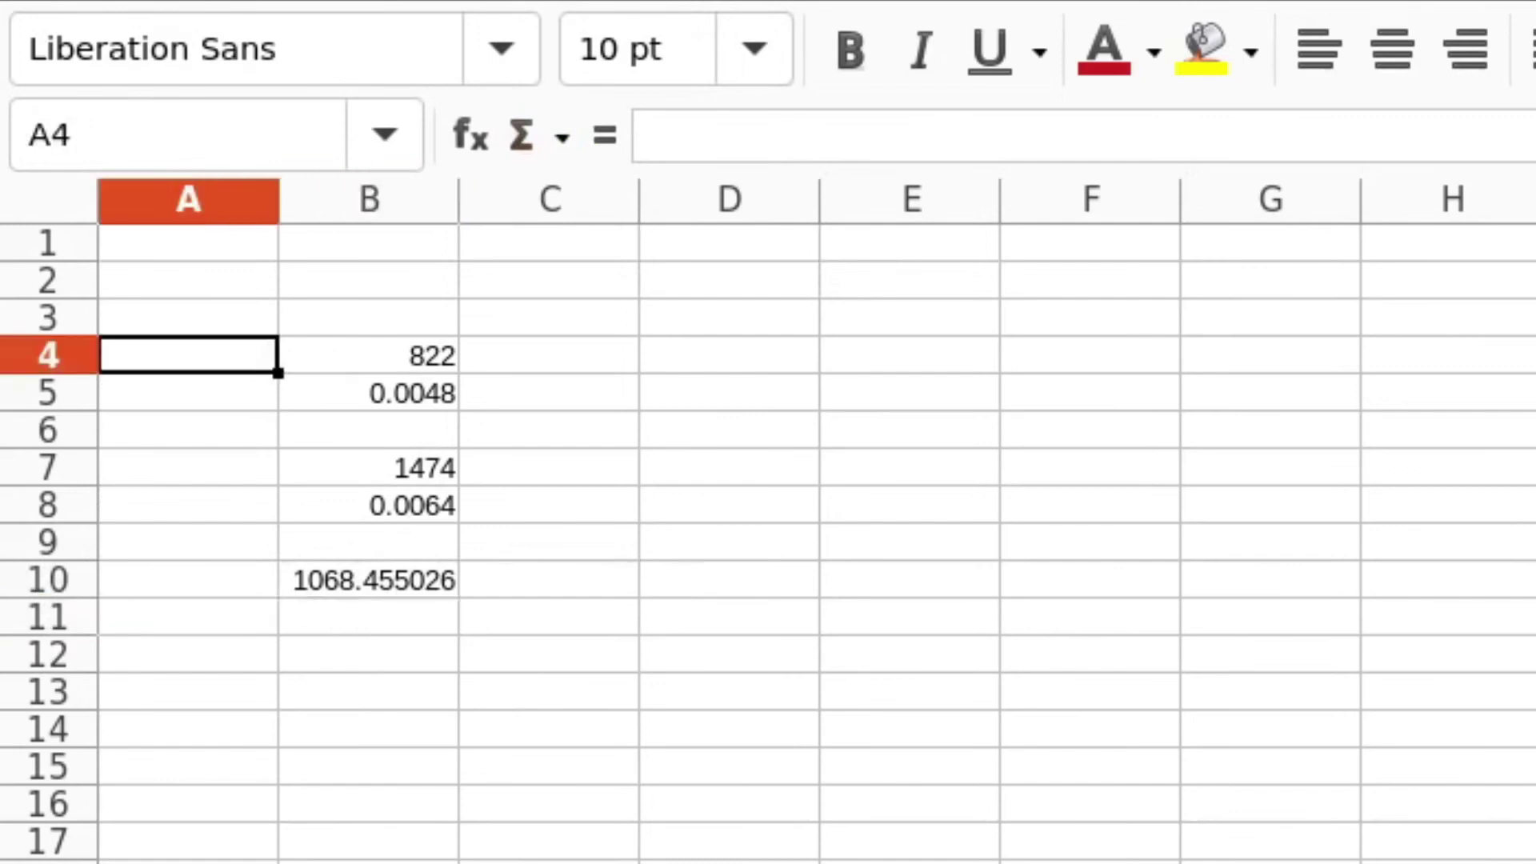
{"action": "type", "text": "R1"}
{"action": "key", "text": "Return"}
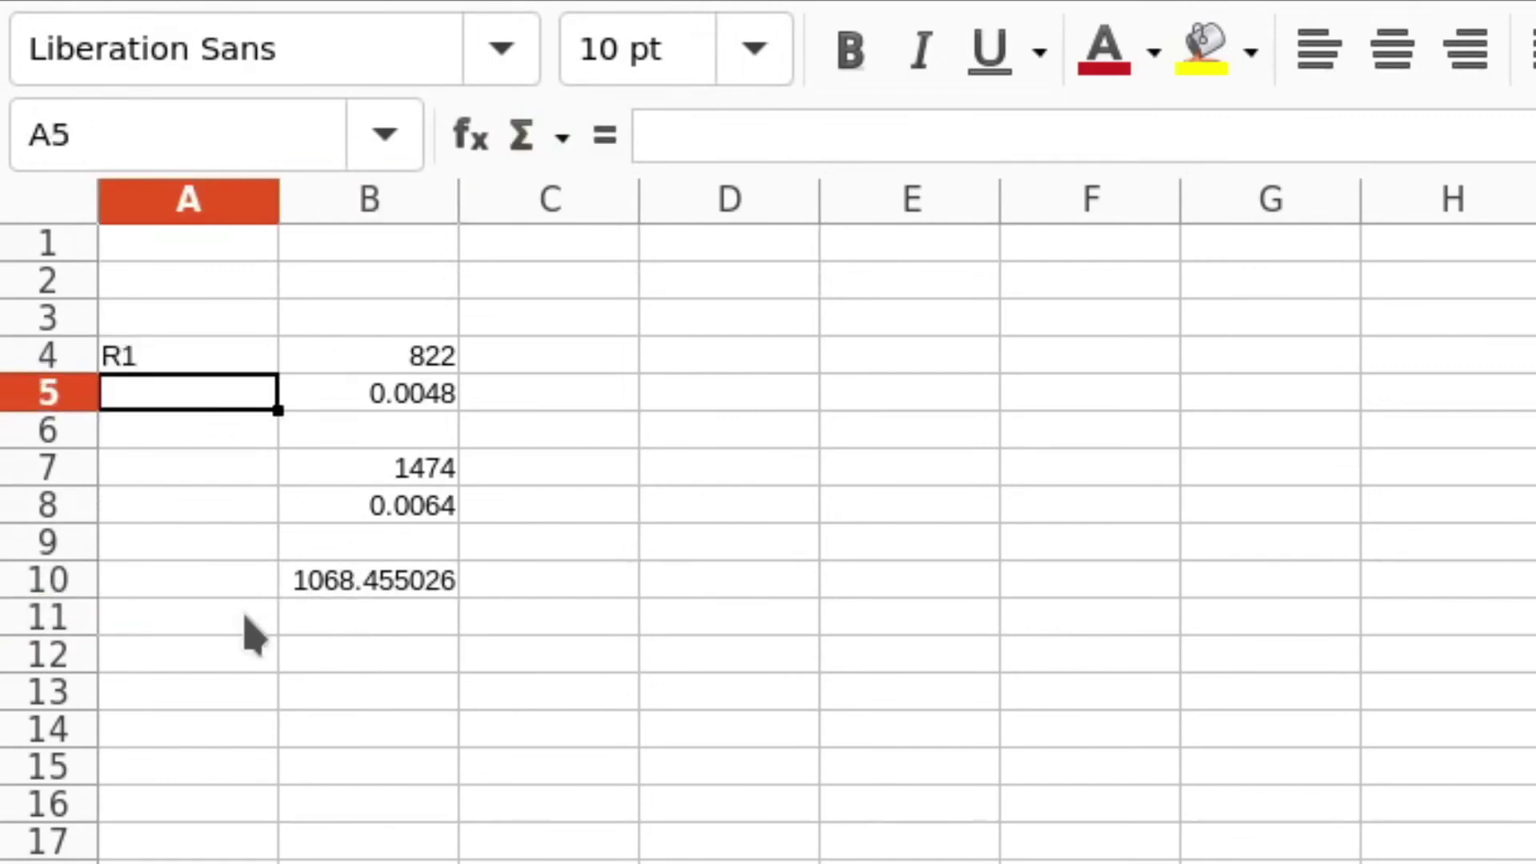
{"action": "type", "text": "V"}
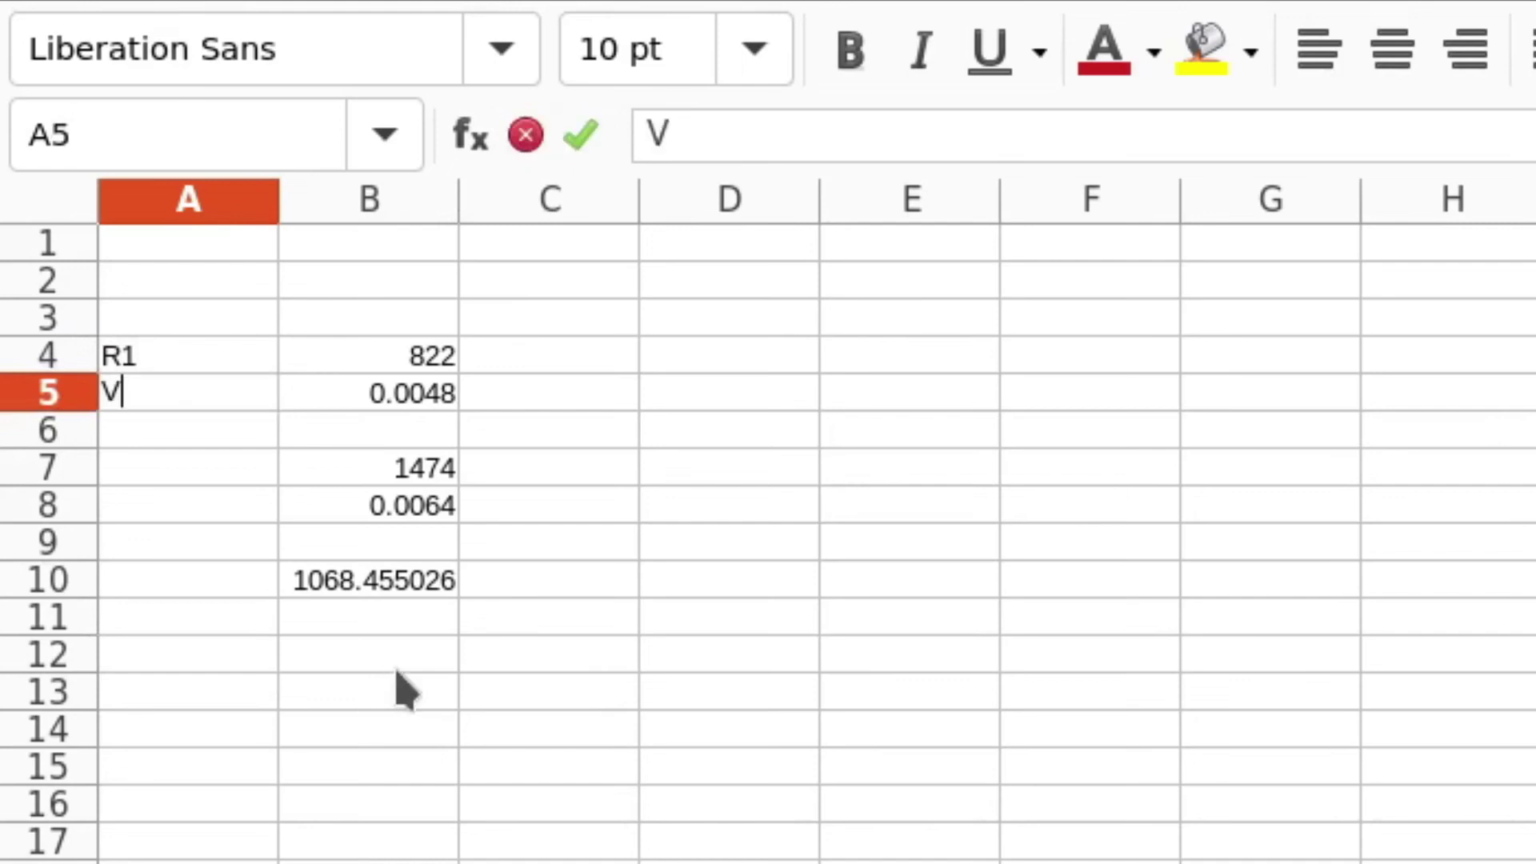
{"action": "type", "text": "1"}
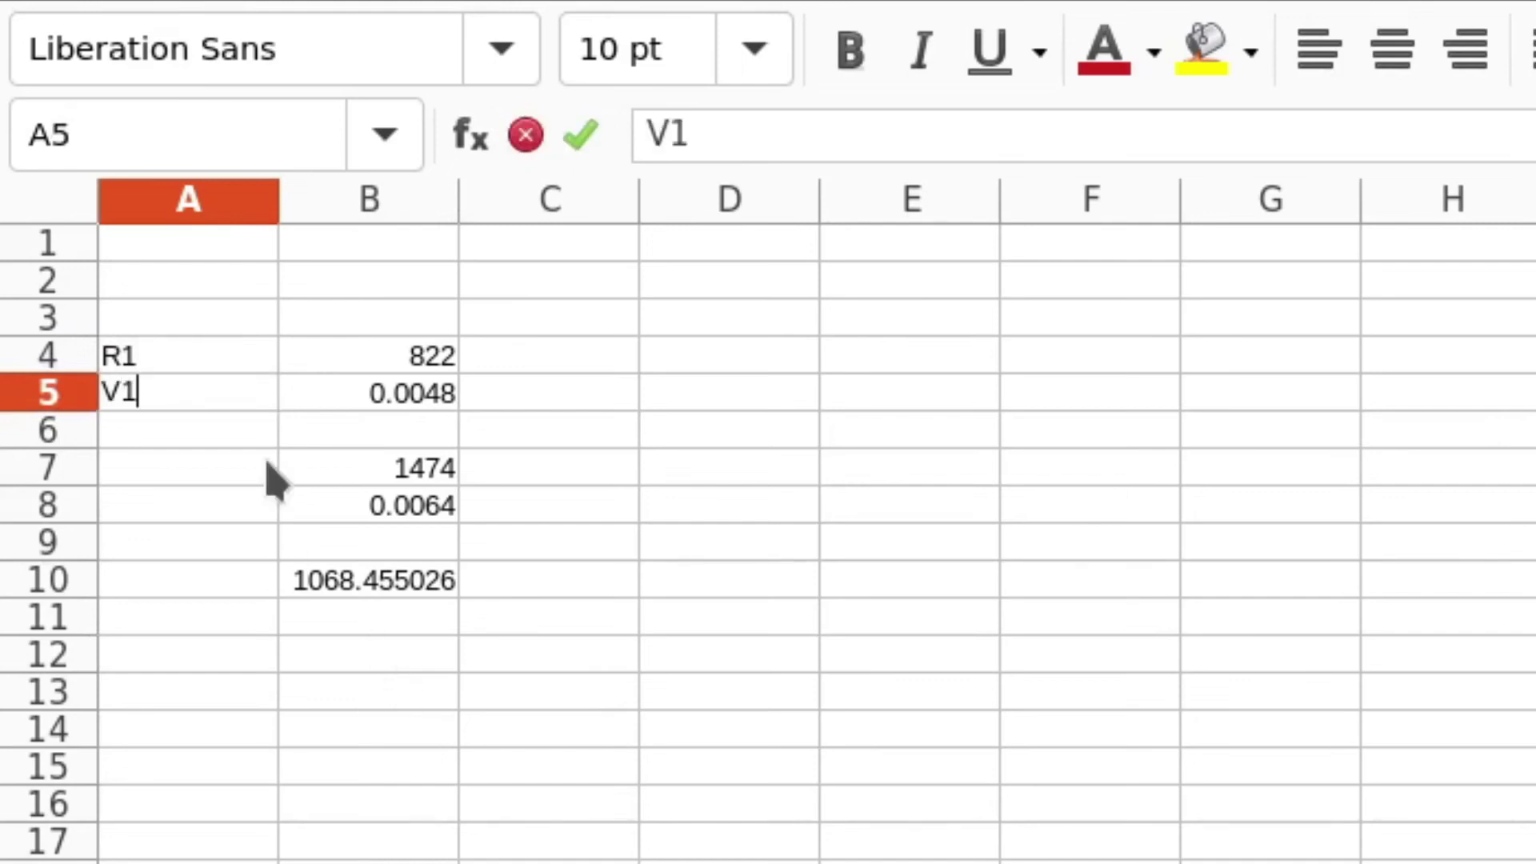
- Label cell A7 as R2, cell A8 as V2 and cell A10 as Zout
{"action": "left_click", "coordinate": [171, 474]}
{"action": "type", "text": "R2"}
{"action": "left_click", "coordinate": [216, 515]}
{"action": "type", "text": "V2"}
{"action": "left_click", "coordinate": [232, 588]}
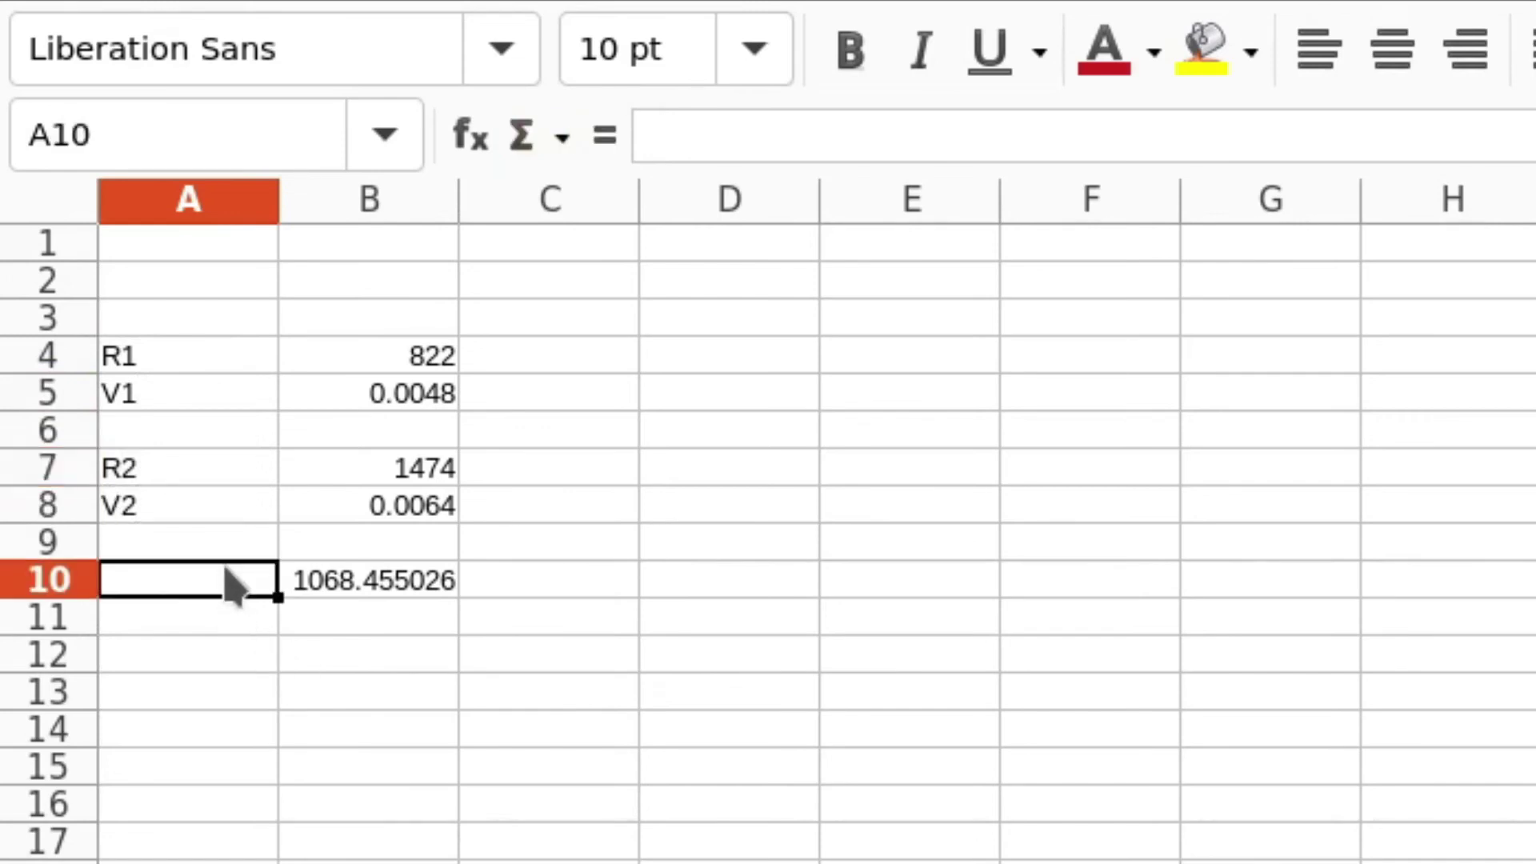
{"action": "type", "text": "Zout"}
{"action": "key", "text": "Tab"}
{"action": "key", "text": "Tab"}
- Enter the unit ohm in cell C4 and the unit Volt in cell C5
{"action": "left_click", "coordinate": [521, 358]}
{"action": "type", "text": "Oh"}
{"action": "key", "text": "BackSpace"}
{"action": "key", "text": "BackSpace"}
{"action": "type", "text": "ohm"}
{"action": "left_click", "coordinate": [591, 404]}
{"action": "type", "text": "Volts"}
{"action": "key", "text": "Return"}
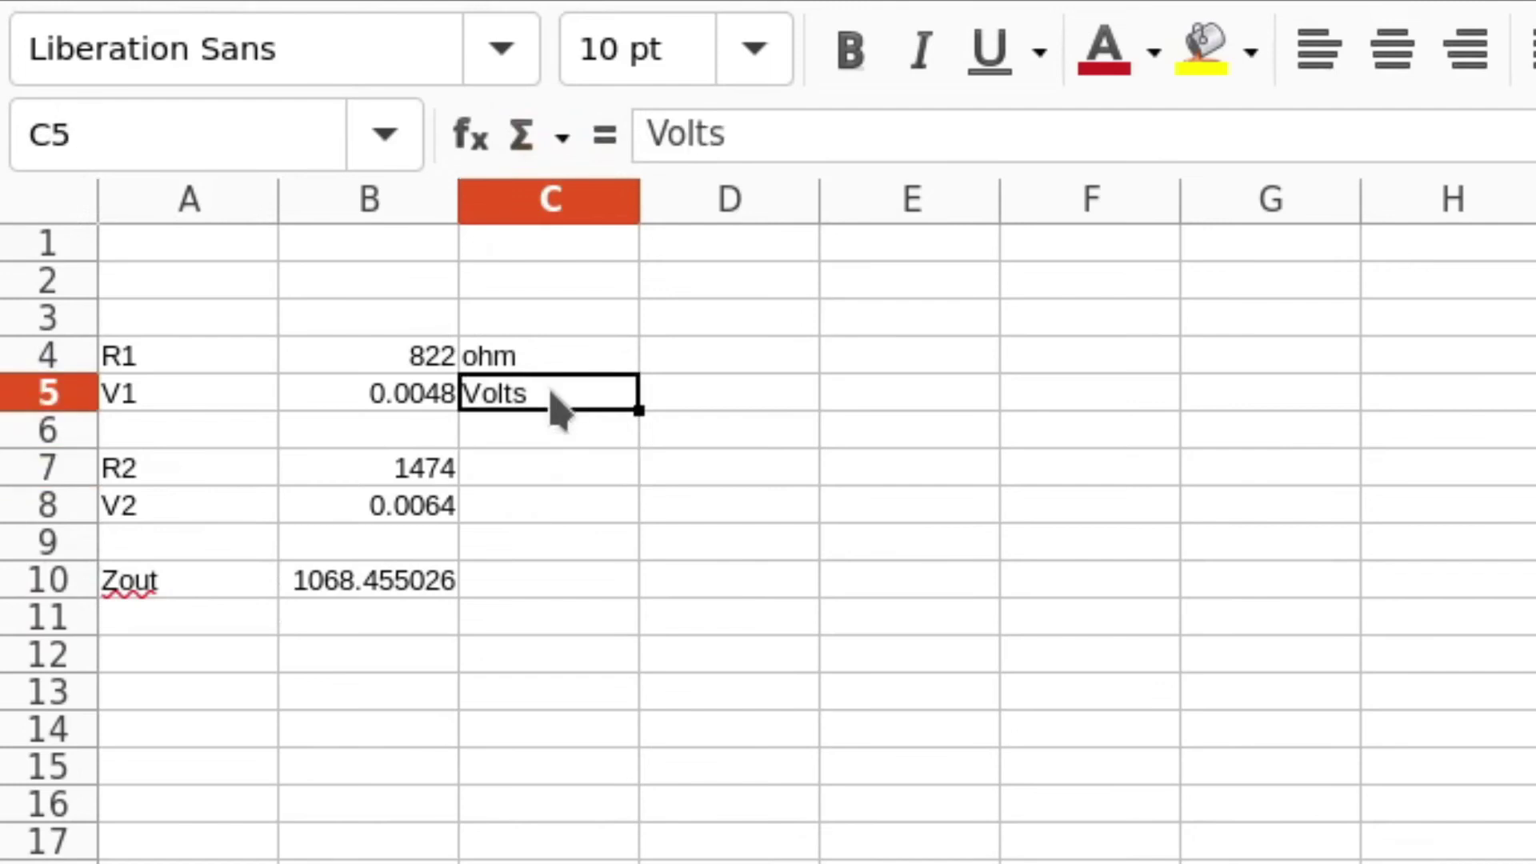
{"action": "double_click", "coordinate": [560, 408]}
{"action": "key", "text": "BackSpace"}
- Enter the units ohm in cell C7, Volt in cell C8 and ohms in cell C10
{"action": "left_click", "coordinate": [531, 472]}
{"action": "type", "text": "ohm"}
{"action": "left_click", "coordinate": [566, 512]}
{"action": "type", "text": "V"}
{"action": "left_click", "coordinate": [558, 588]}
{"action": "type", "text": "ohms"}
- Make the remaining units plural, with ohms in cells C4 and C7 and Volts in cells C5 and C8
{"action": "left_click", "coordinate": [632, 515]}
{"action": "double_click", "coordinate": [632, 514]}
{"action": "type", "text": "s"}
{"action": "left_click", "coordinate": [560, 472]}
{"action": "type", "text": "s"}
{"action": "key", "text": "BackSpace"}
{"action": "type", "text": "oj"}
{"action": "key", "text": "BackSpace"}
{"action": "type", "text": "hms"}
{"action": "left_click", "coordinate": [544, 388]}
{"action": "type", "text": "Volts"}
{"action": "left_click", "coordinate": [554, 368]}
- Merge and center cells A1:C2 and enter the title Input Impedance Calculator in the merged cell
{"action": "left_click_drag", "start_coordinate": [160, 244], "coordinate": [611, 298]}
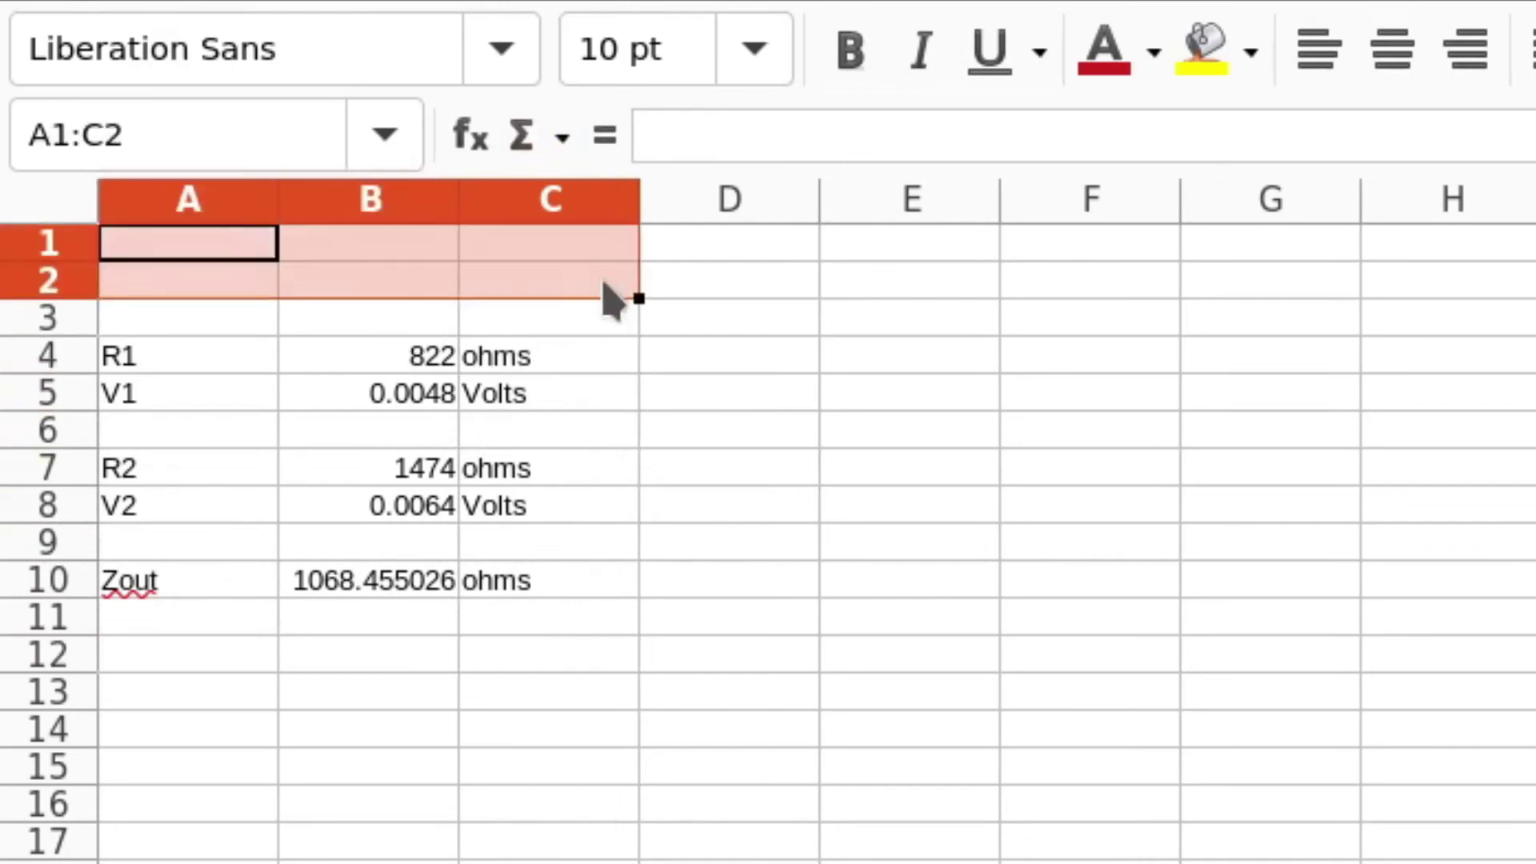
{"action": "left_click", "coordinate": [1529, 48]}
{"action": "type", "text": "Impedance Calula"}
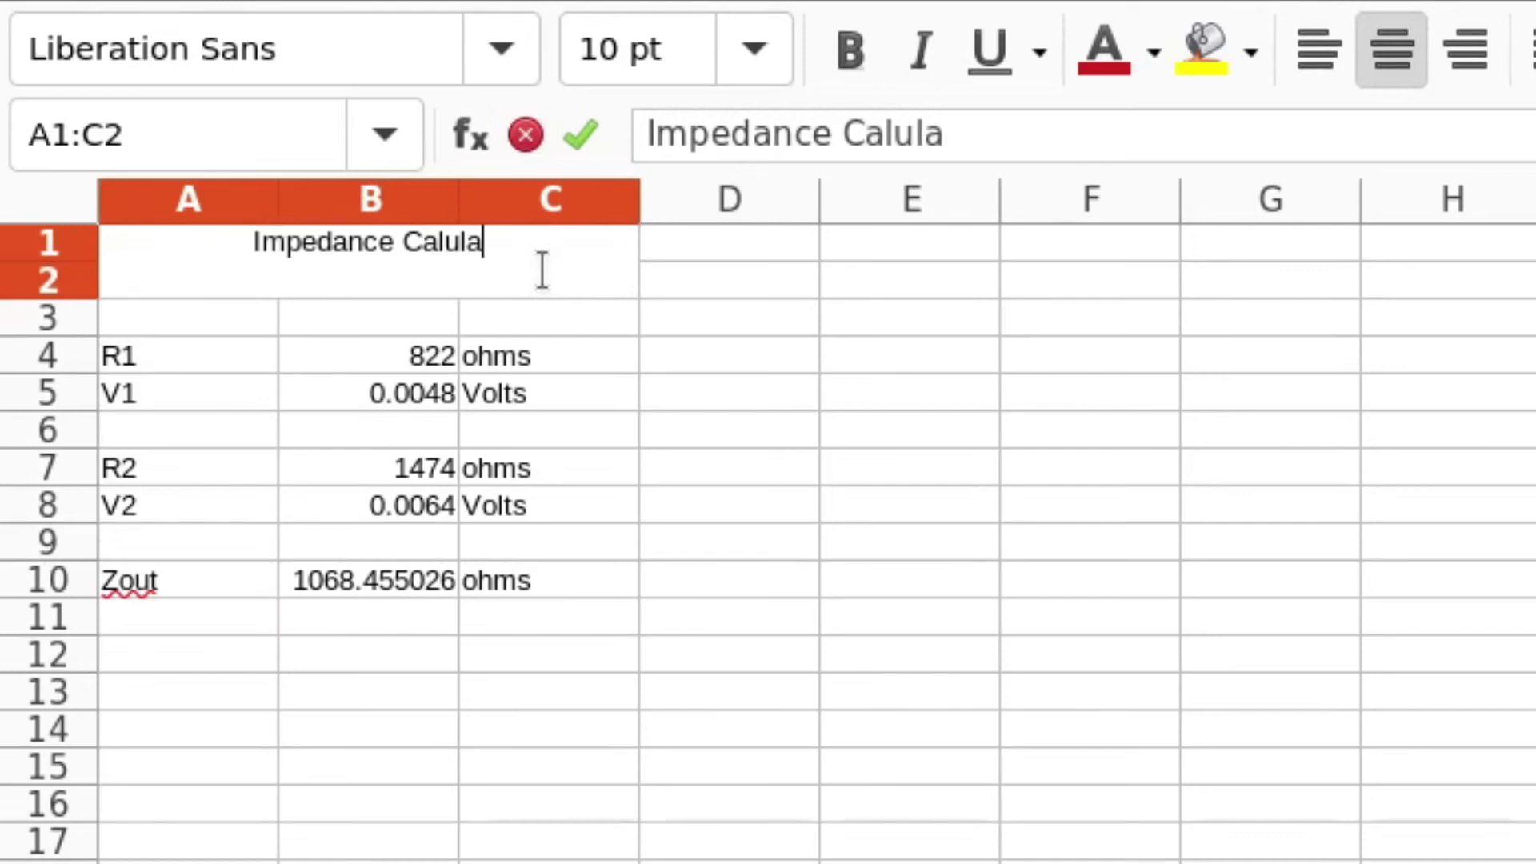
{"action": "key", "text": "BackSpace"}
{"action": "key", "text": "BackSpace"}
{"action": "key", "text": "BackSpace"}
{"action": "type", "text": "culk"}
{"action": "key", "text": "BackSpace"}
{"action": "type", "text": "ator"}
{"action": "key", "text": "Home"}
{"action": "type", "text": "Input"}
{"action": "left_click_drag", "start_coordinate": [586, 242], "coordinate": [131, 240]}
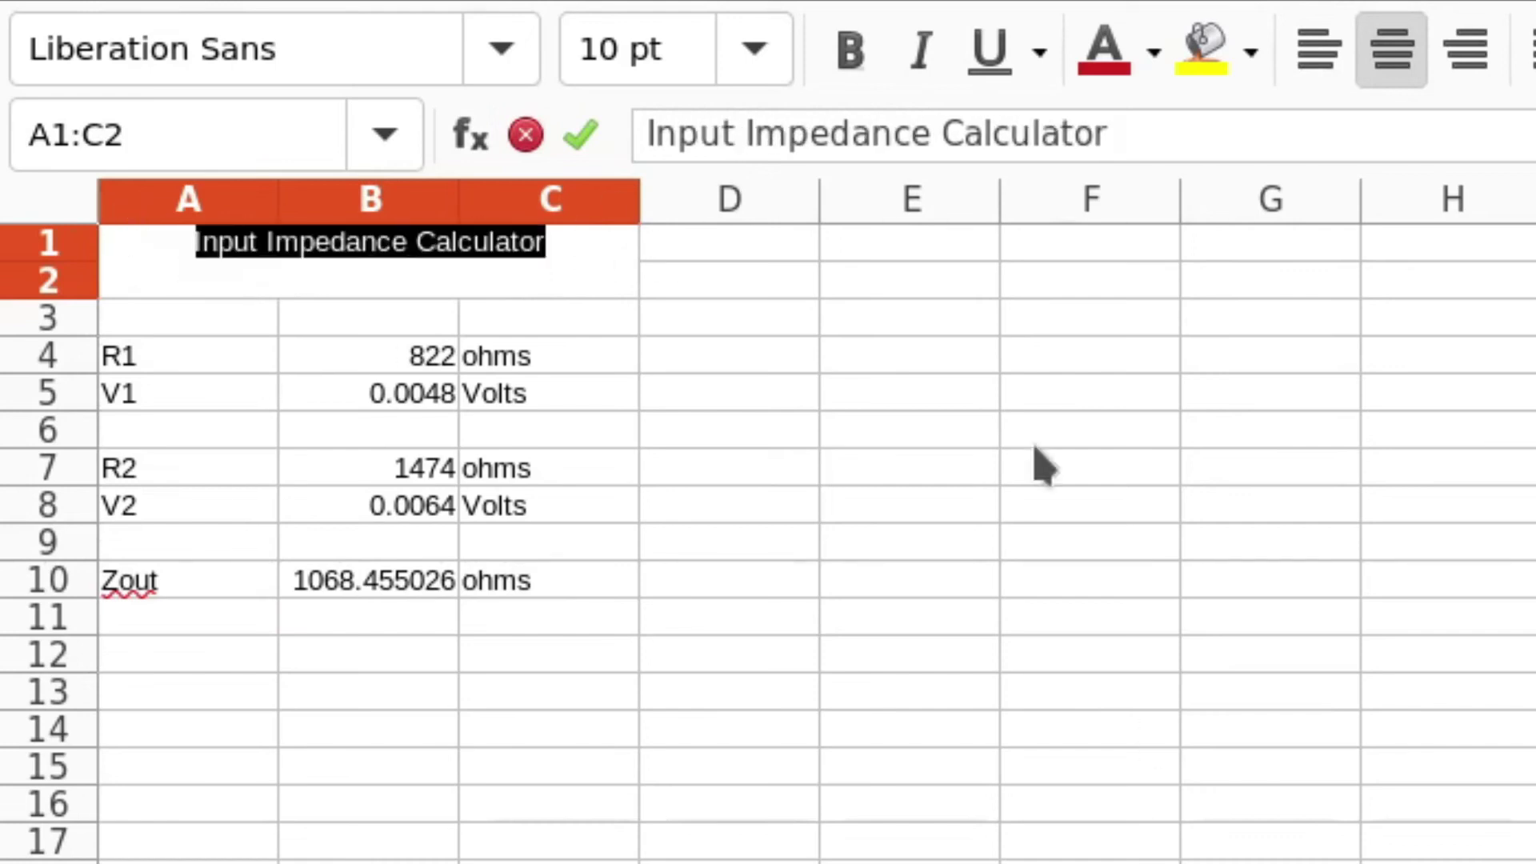
{"action": "left_click", "coordinate": [800, 772]}
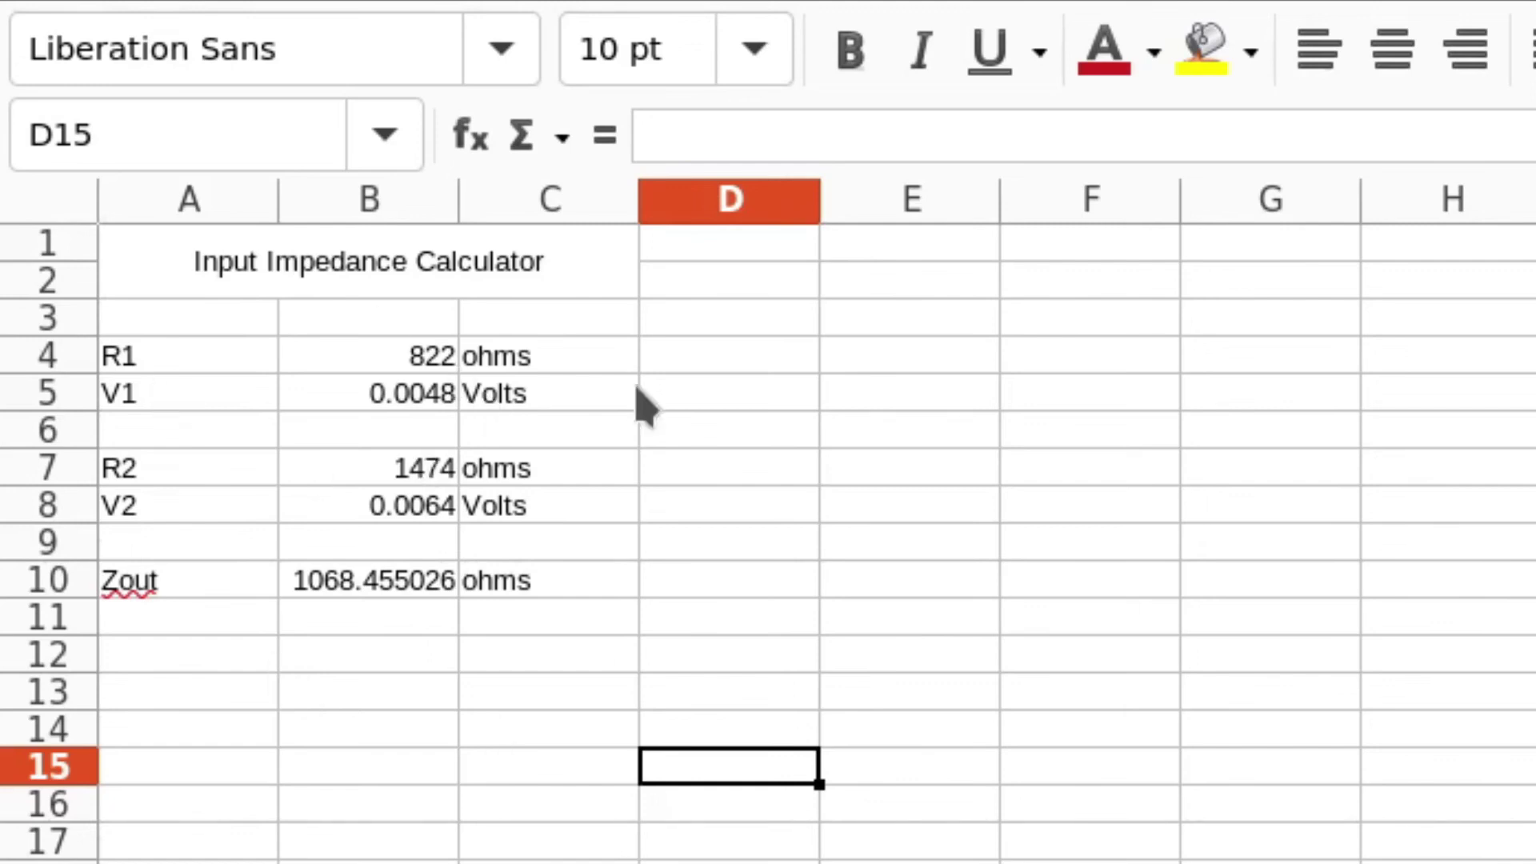
{"action": "left_click", "coordinate": [319, 590]}
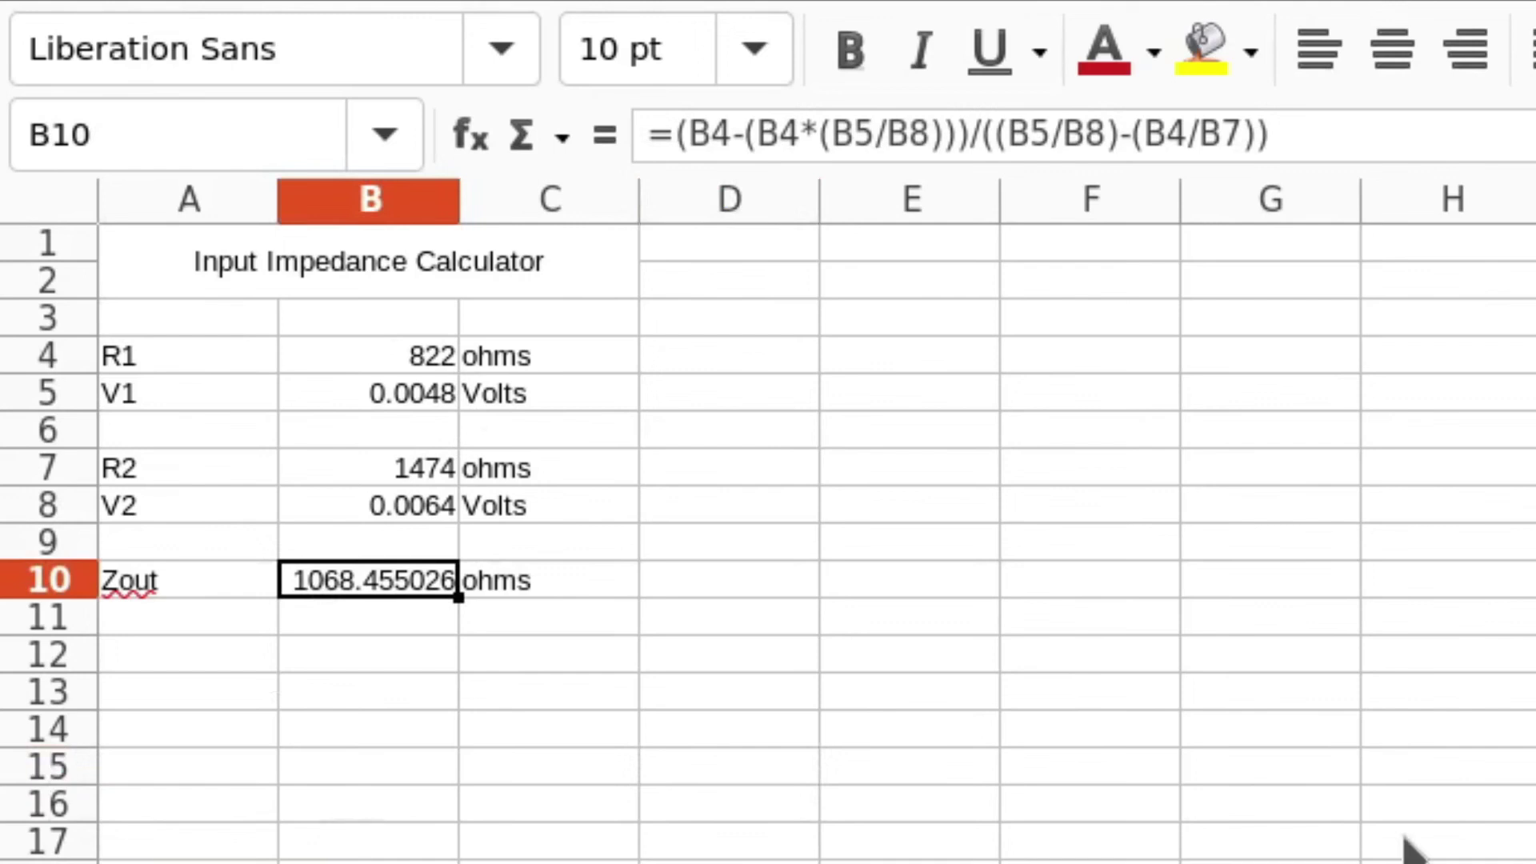
{"action": "left_click", "coordinate": [693, 647]}
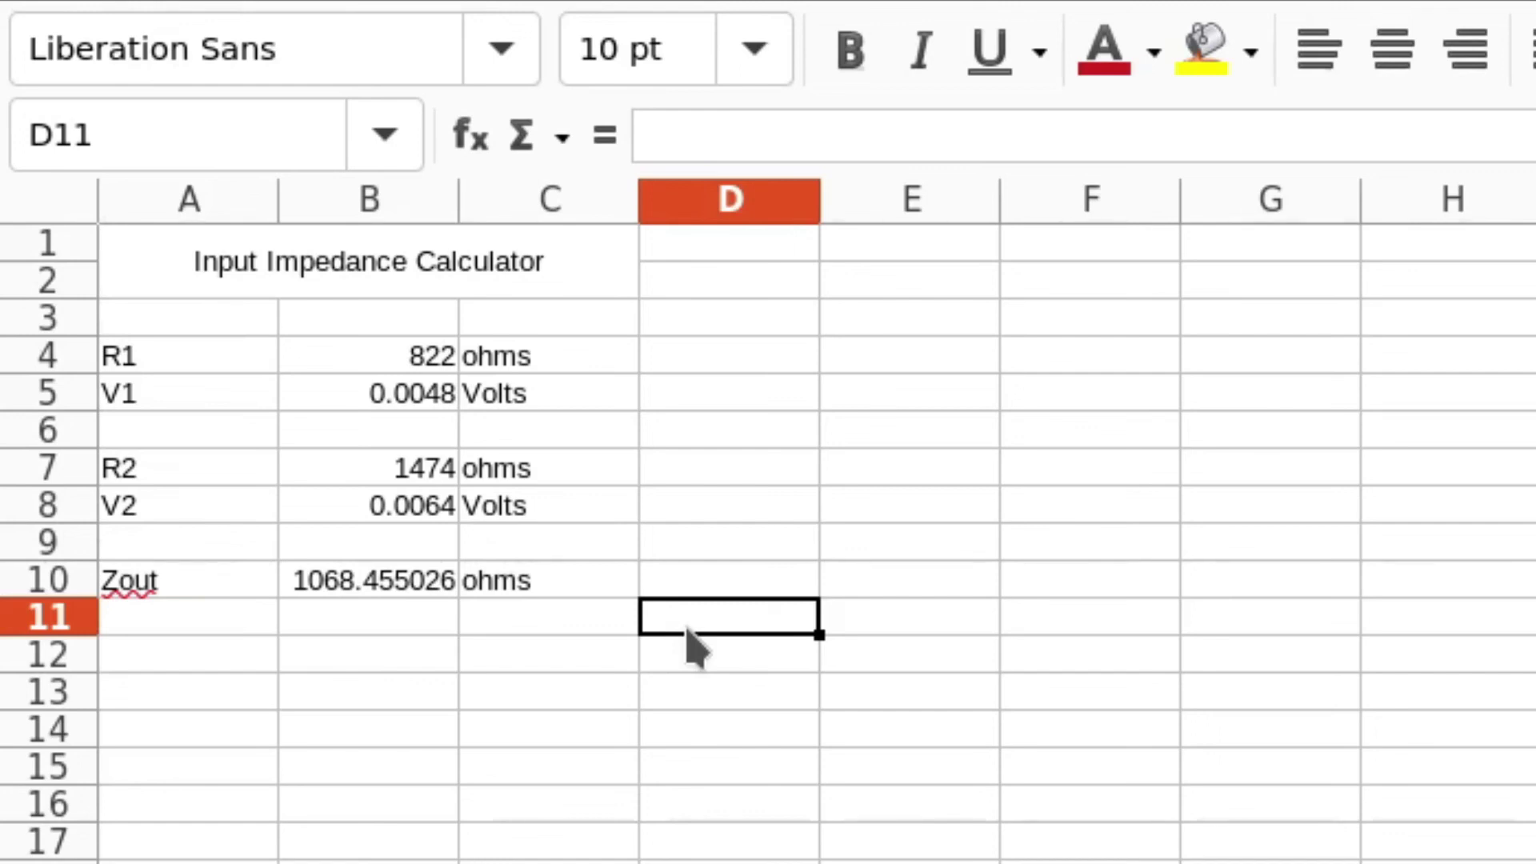
{"action": "key", "text": "Up"}
{"action": "key", "text": "Up"}
{"action": "key", "text": "Left"}
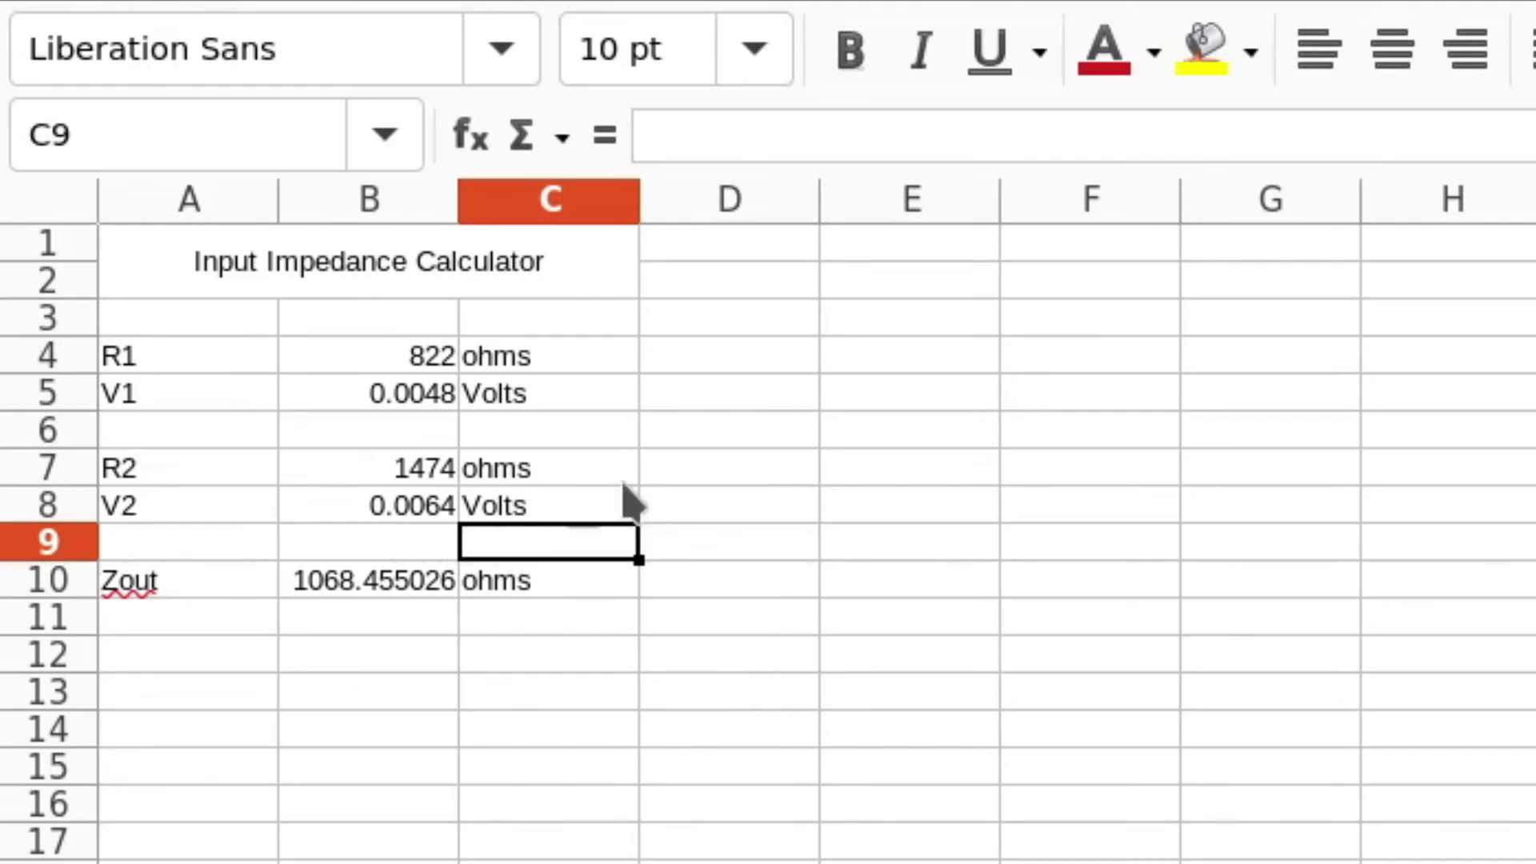
{"action": "key", "text": "Up"}
{"action": "key", "text": "Up"}
{"action": "key", "text": "Down"}
{"action": "left_click", "coordinate": [734, 358]}
{"action": "left_click", "coordinate": [737, 476]}
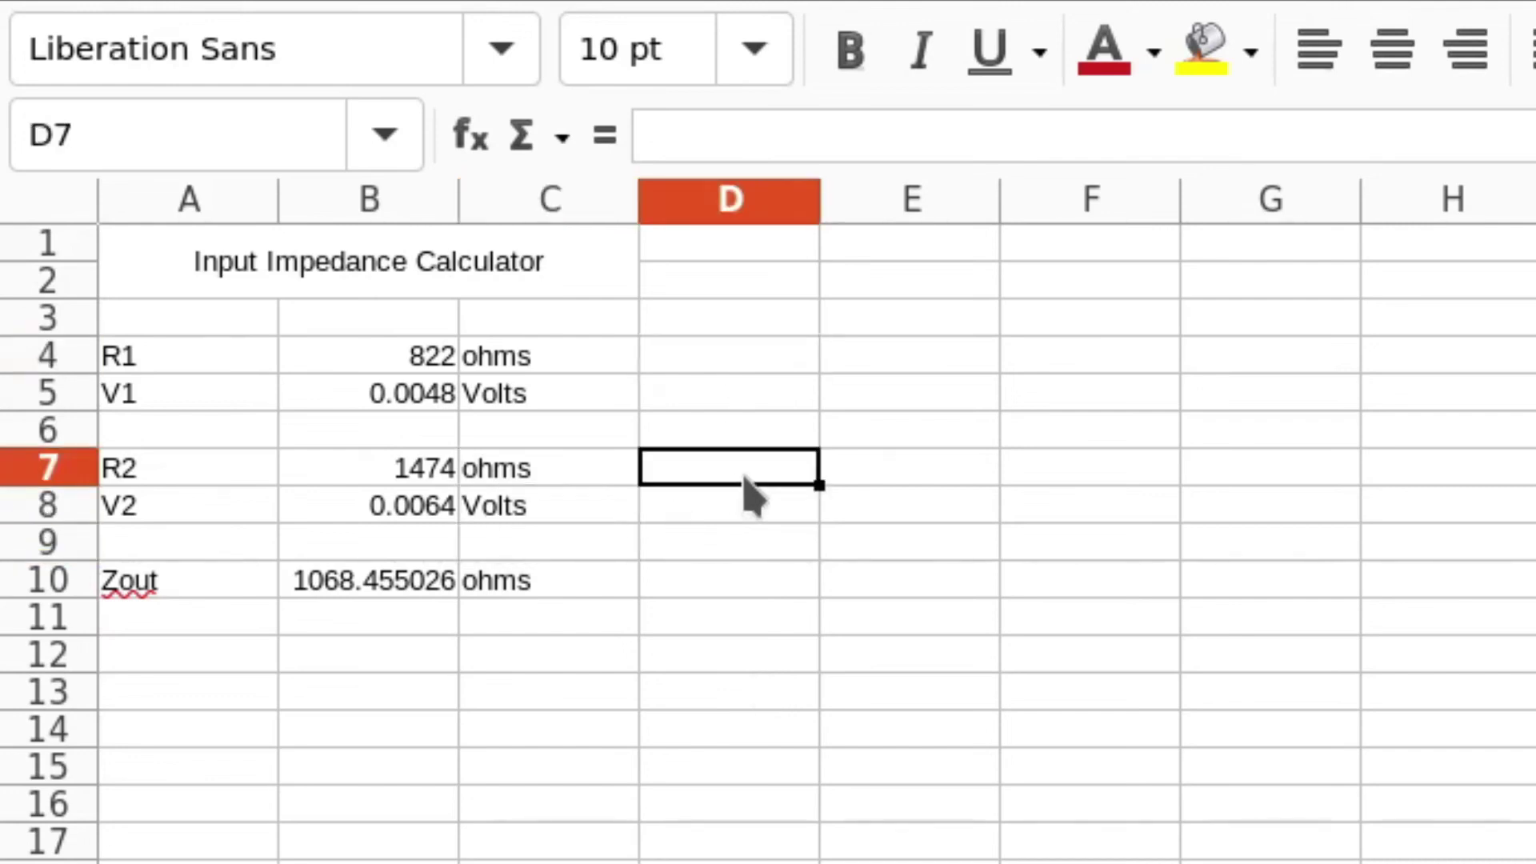
{"action": "left_click", "coordinate": [753, 406]}
{"action": "left_click", "coordinate": [746, 440]}
{"action": "left_click", "coordinate": [722, 541]}
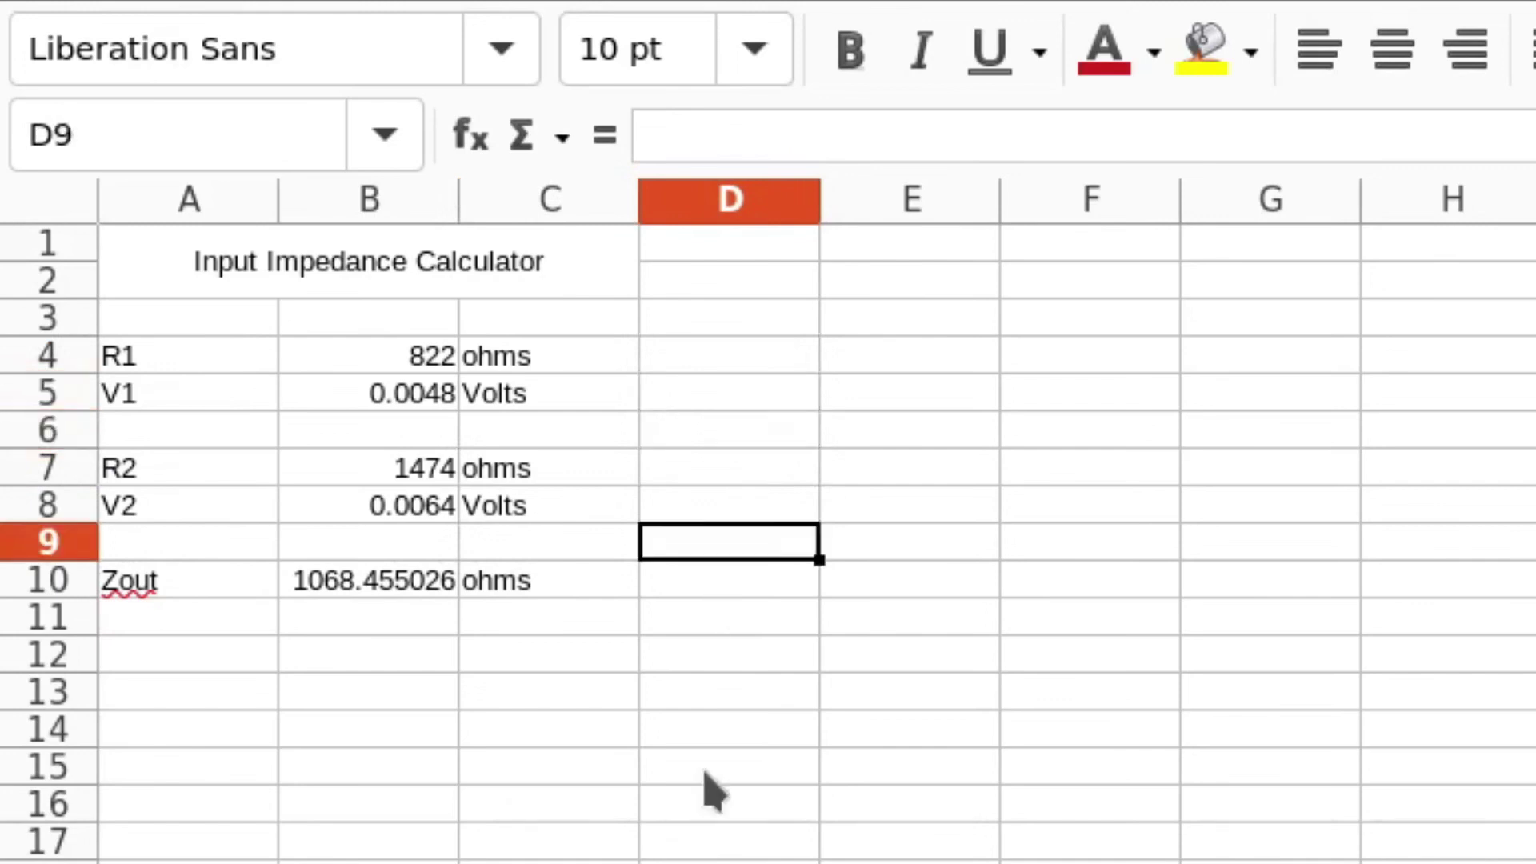
{"action": "left_click", "coordinate": [540, 632]}
{"action": "left_click", "coordinate": [578, 544]}
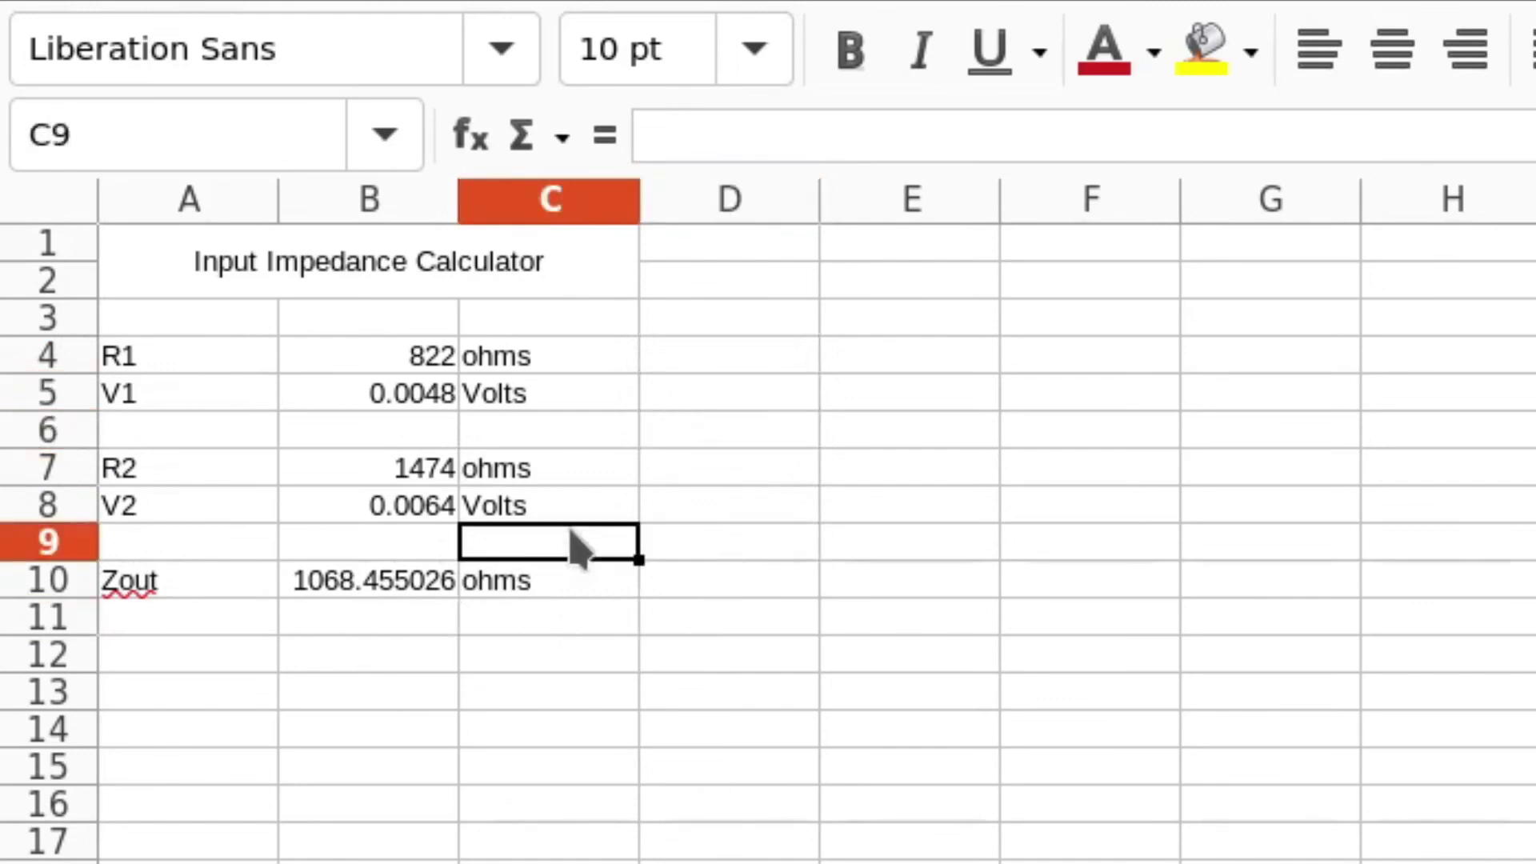
{"action": "left_click", "coordinate": [336, 544]}
{"action": "left_click", "coordinate": [225, 534]}
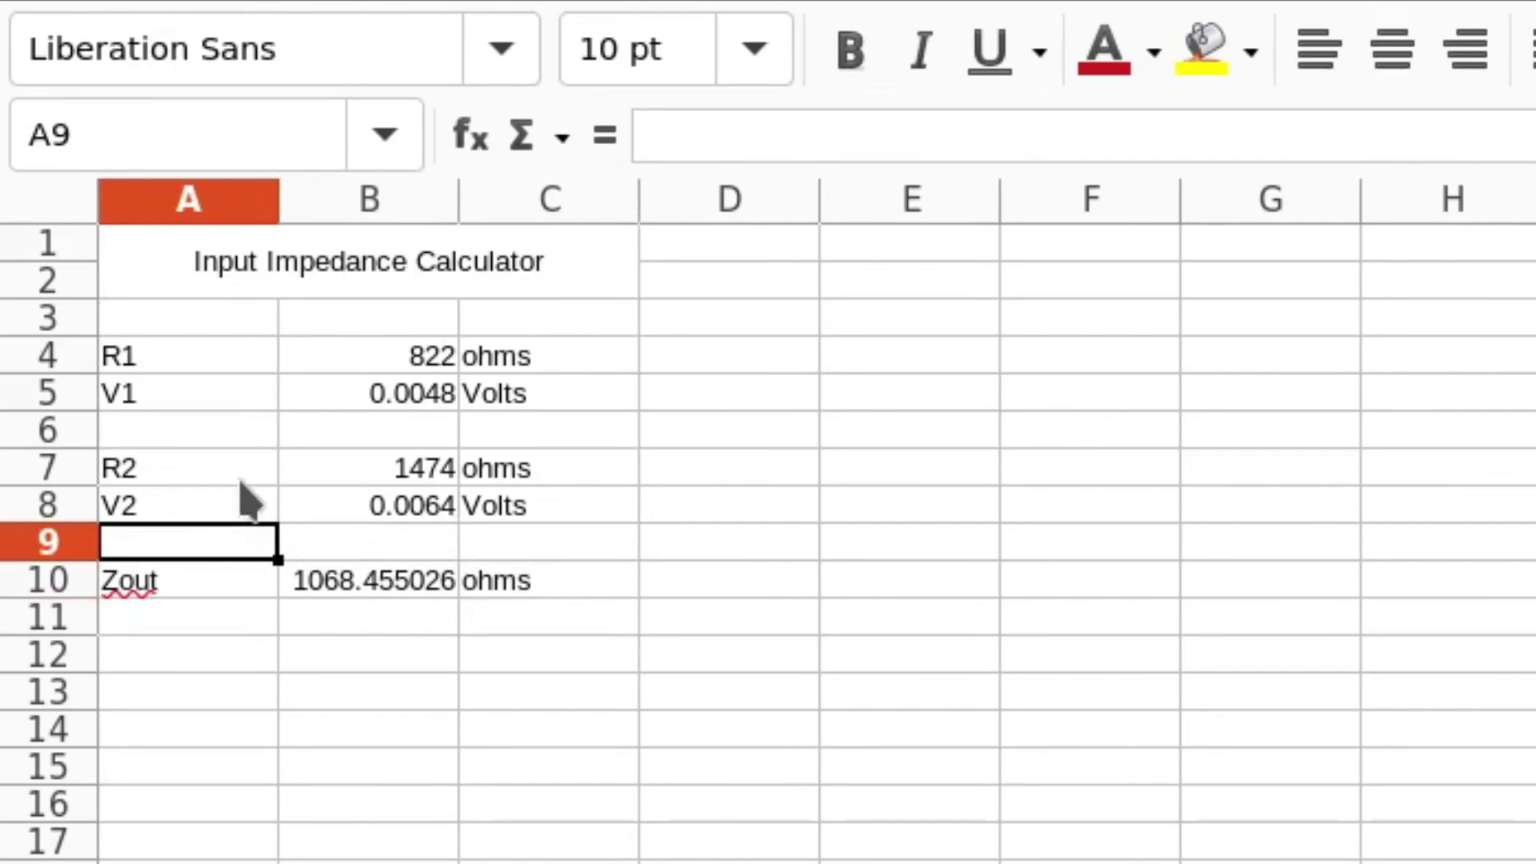
{"action": "left_click", "coordinate": [264, 398]}
{"action": "left_click", "coordinate": [352, 436]}
{"action": "left_click", "coordinate": [235, 438]}
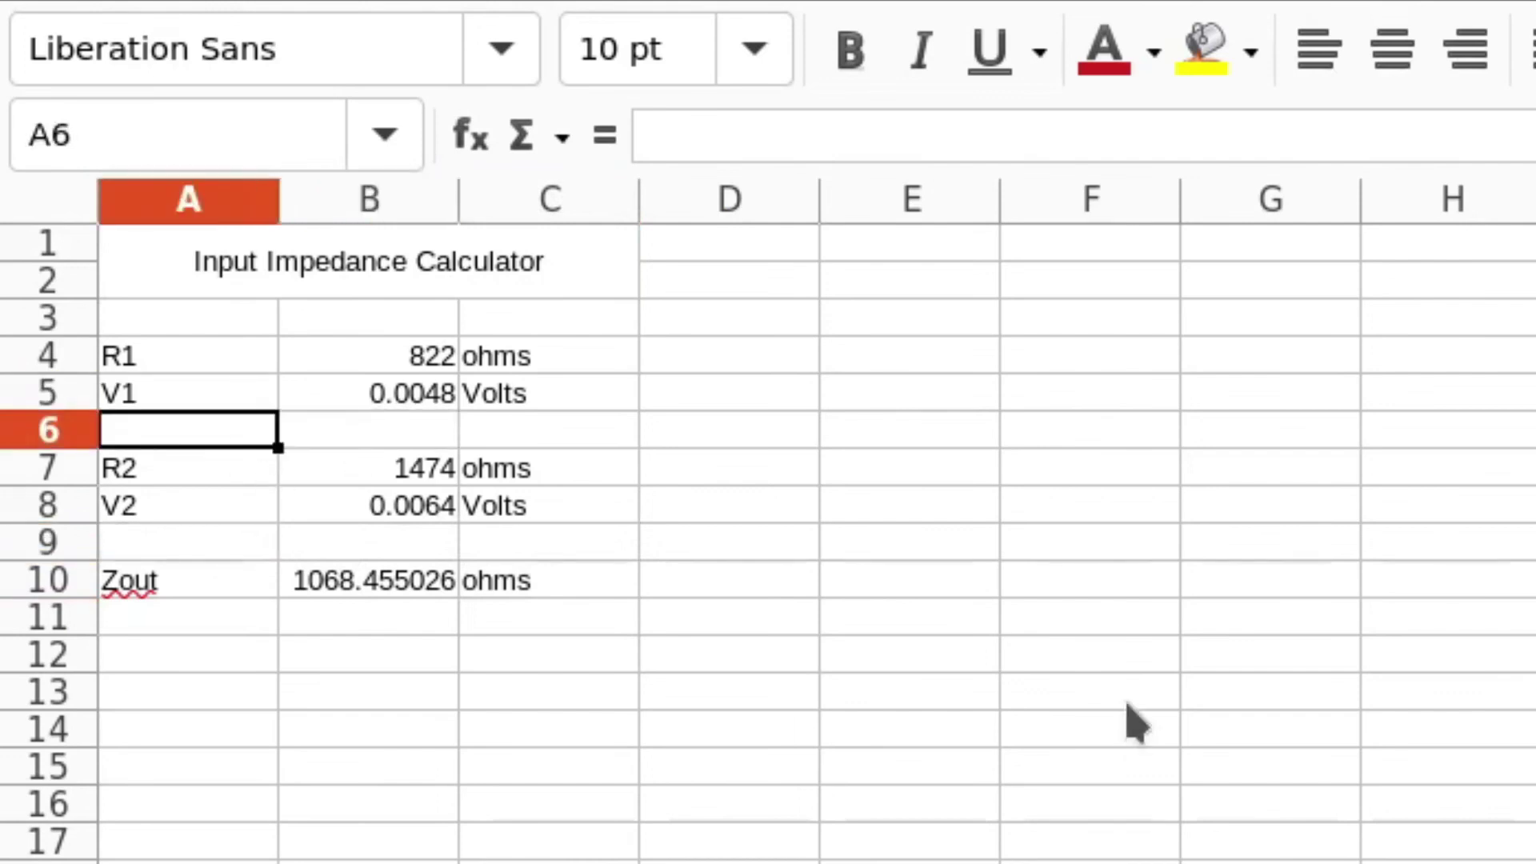